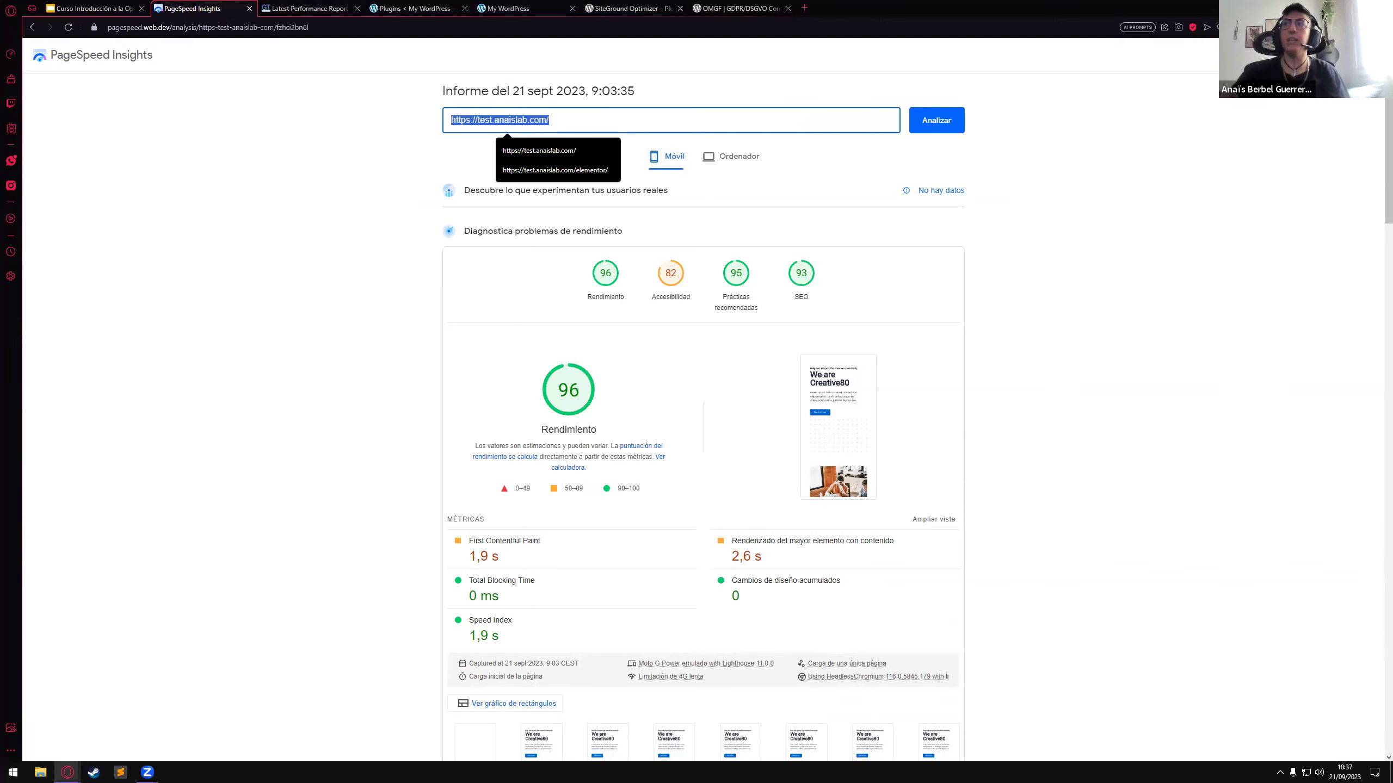
# Compare the mobile and desktop PageSpeed Insights reports for the test site and examine the mobile metrics, opportunities and diagnostics.
pyautogui.press('Right')
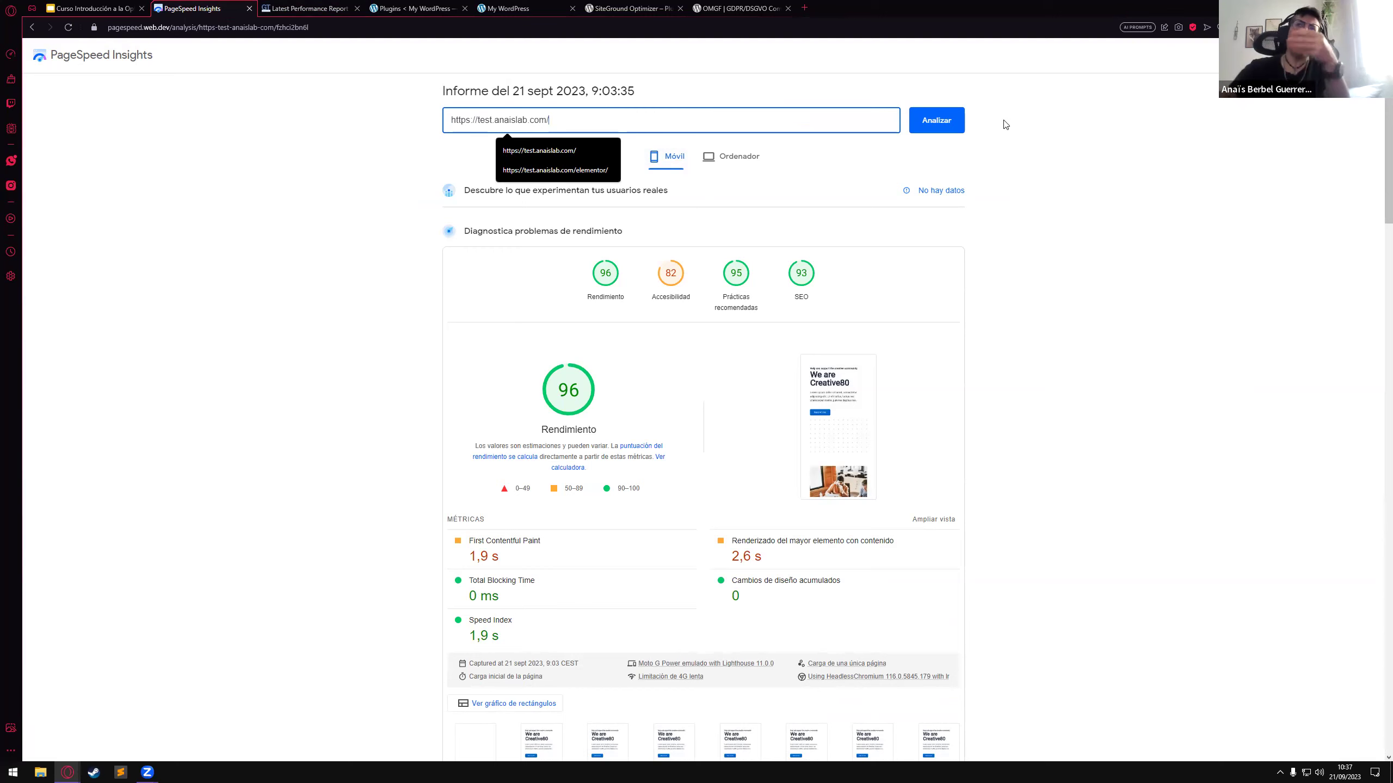
pyautogui.click(1129, 282)
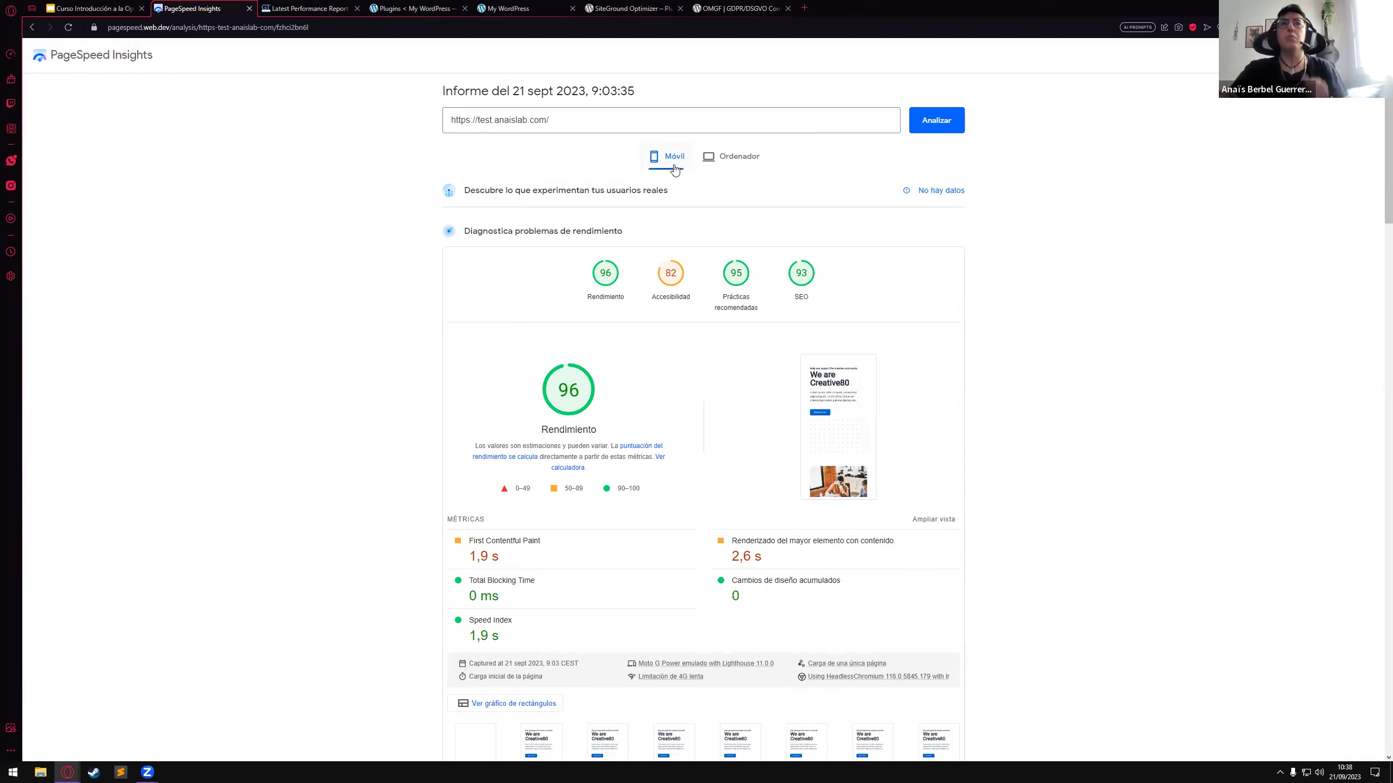
pyautogui.click(729, 159)
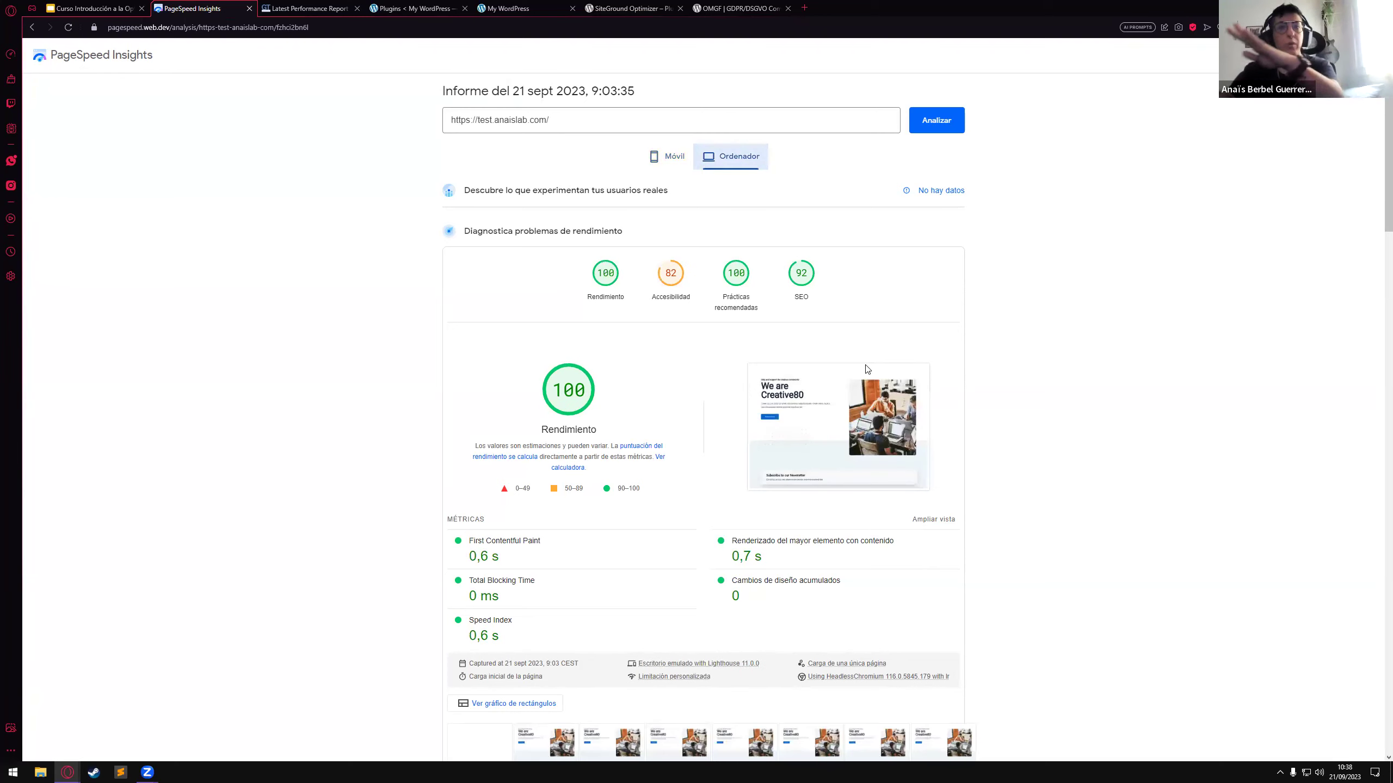
pyautogui.click(670, 159)
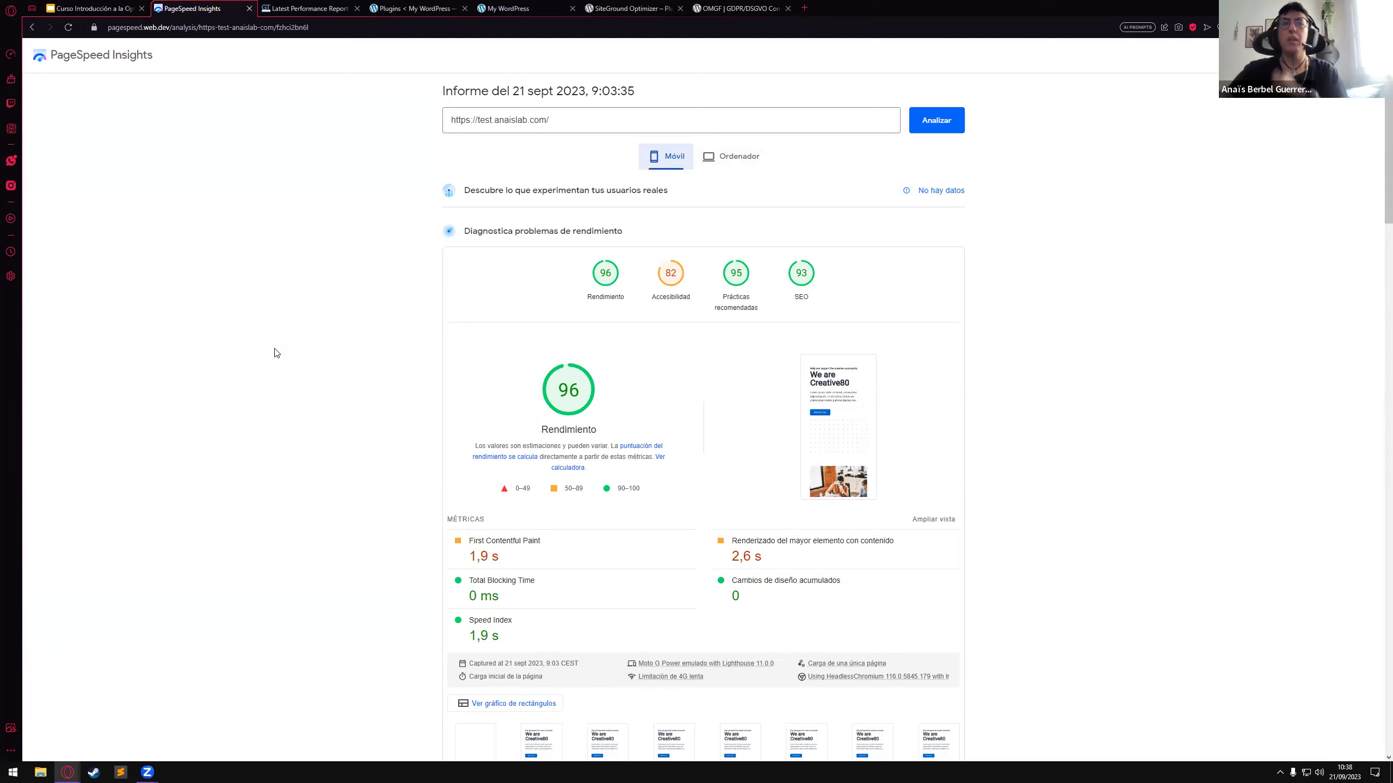
pyautogui.scroll(-4, 280, 366)
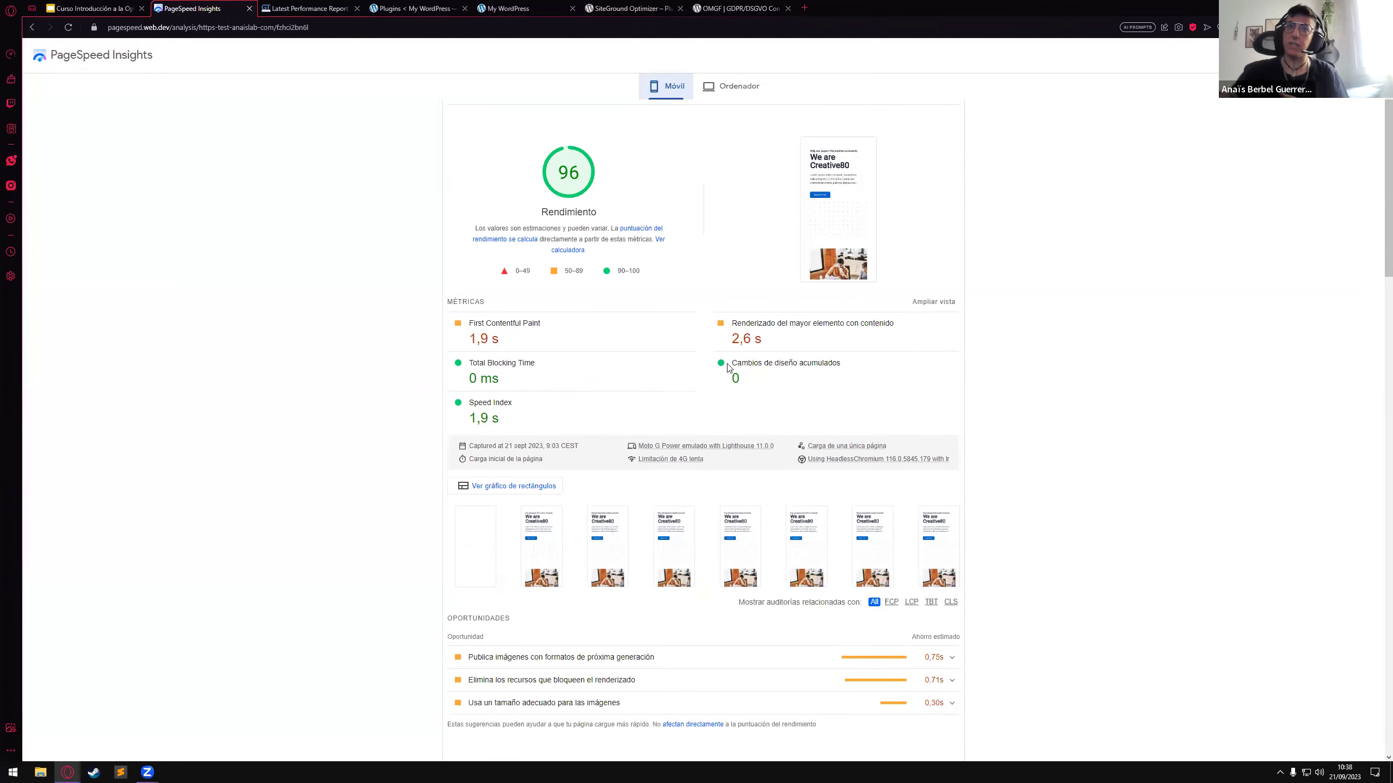
pyautogui.scroll(-5, 342, 419)
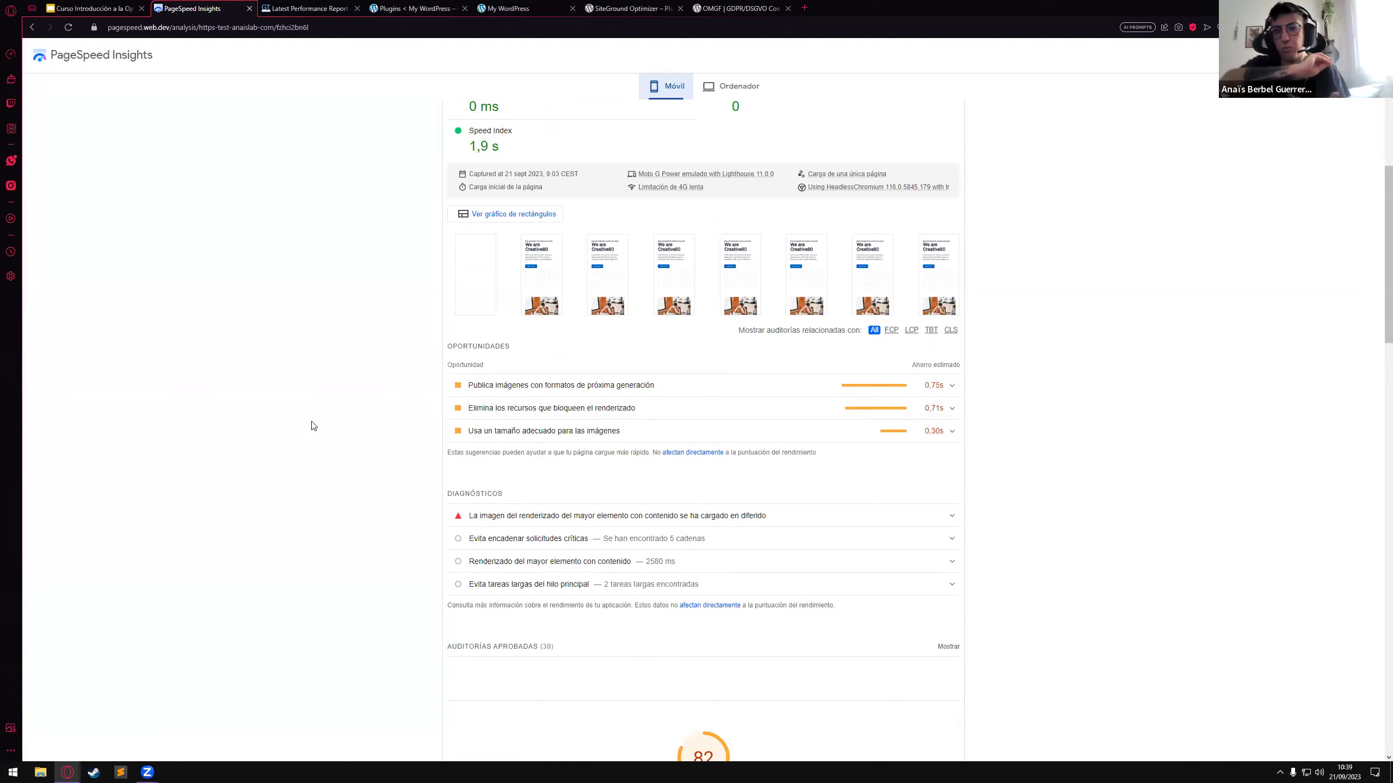
pyautogui.scroll(6, 312, 426)
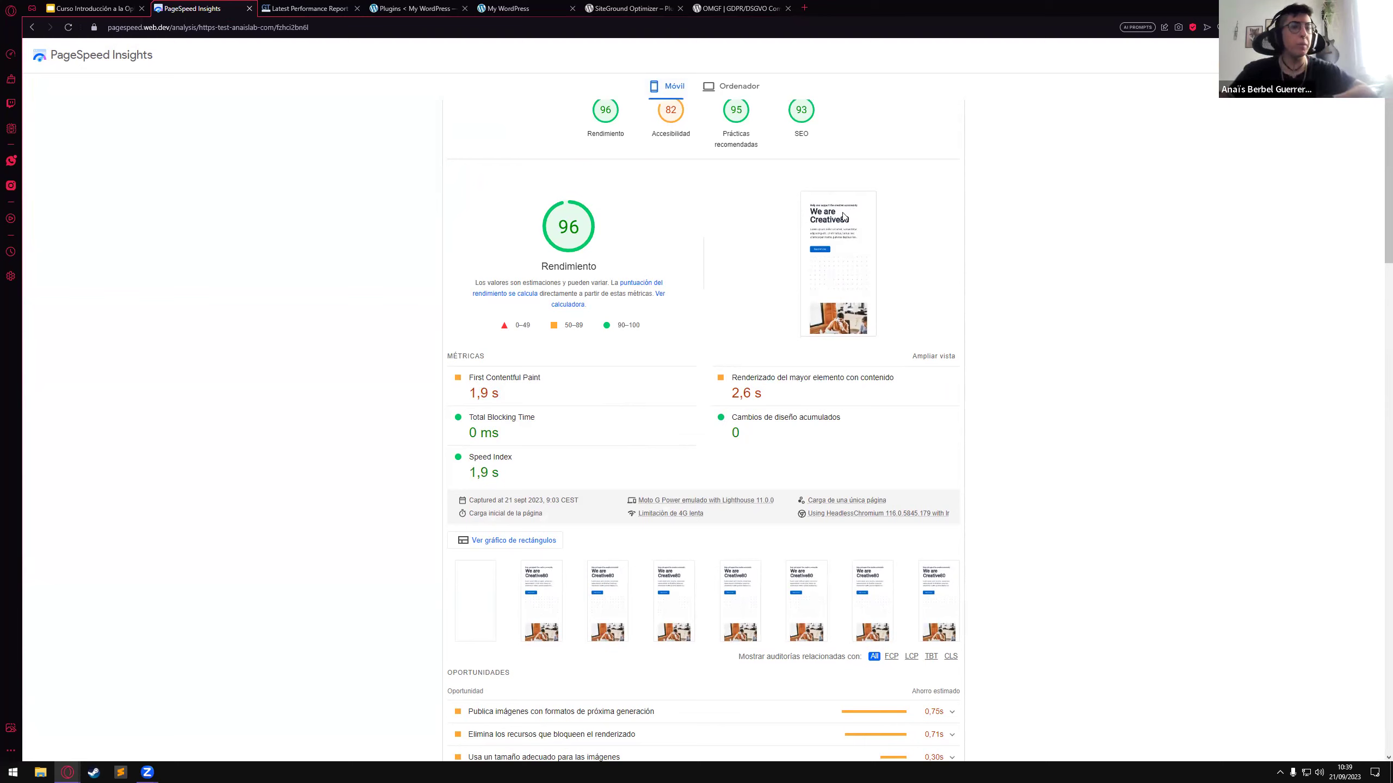
# View the live My WordPress homepage and examine the mobile Total Blocking Time and largest-element rendering metrics in PageSpeed Insights.
pyautogui.click(507, 8)
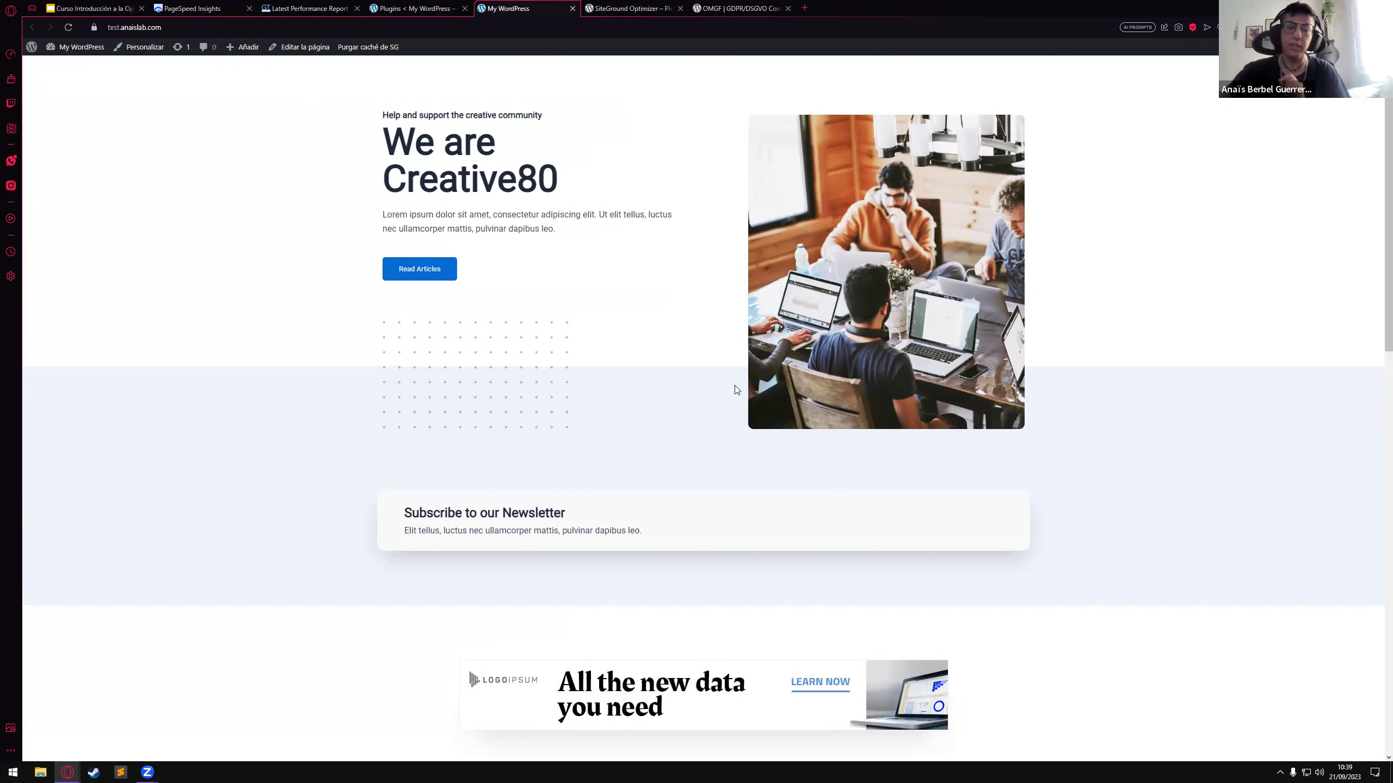
pyautogui.click(192, 8)
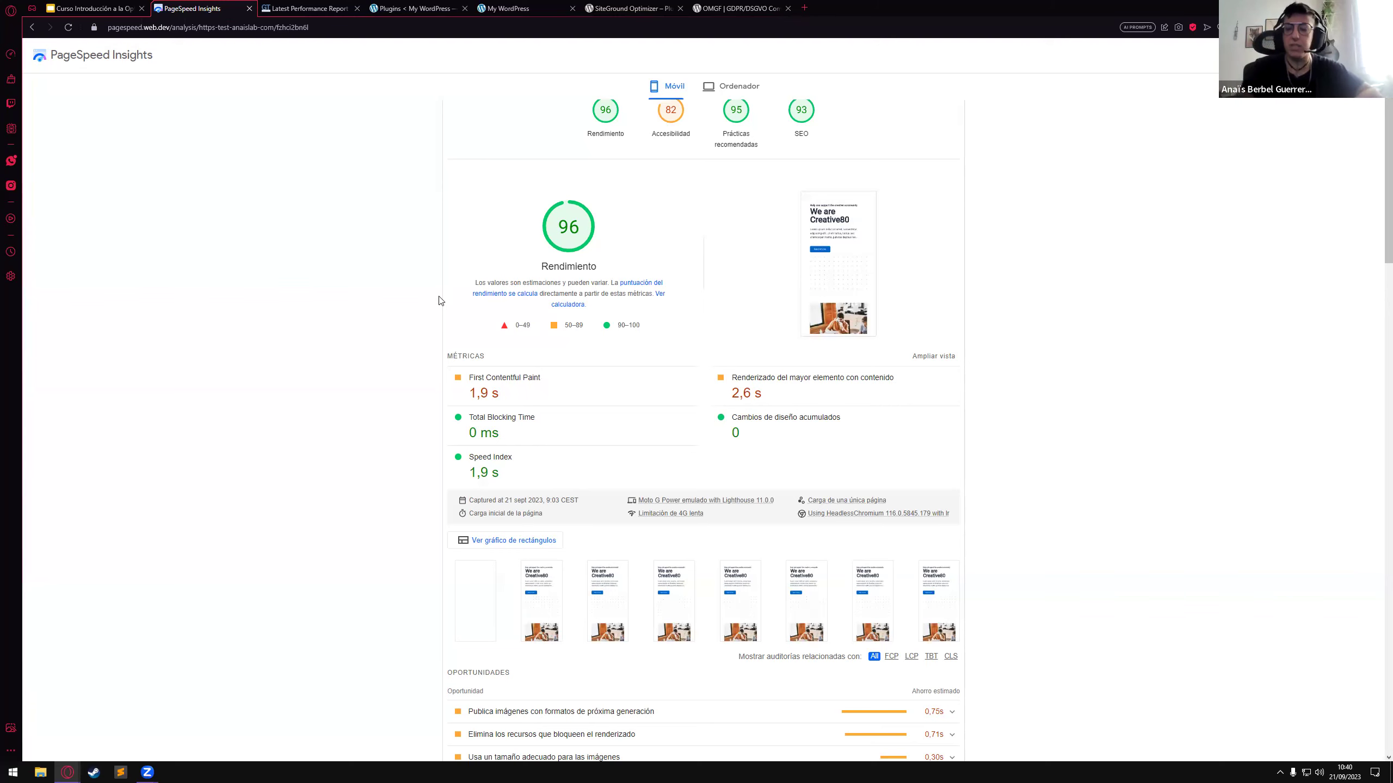
pyautogui.moveTo(469, 416); pyautogui.dragTo(544, 417)
pyautogui.click(548, 421)
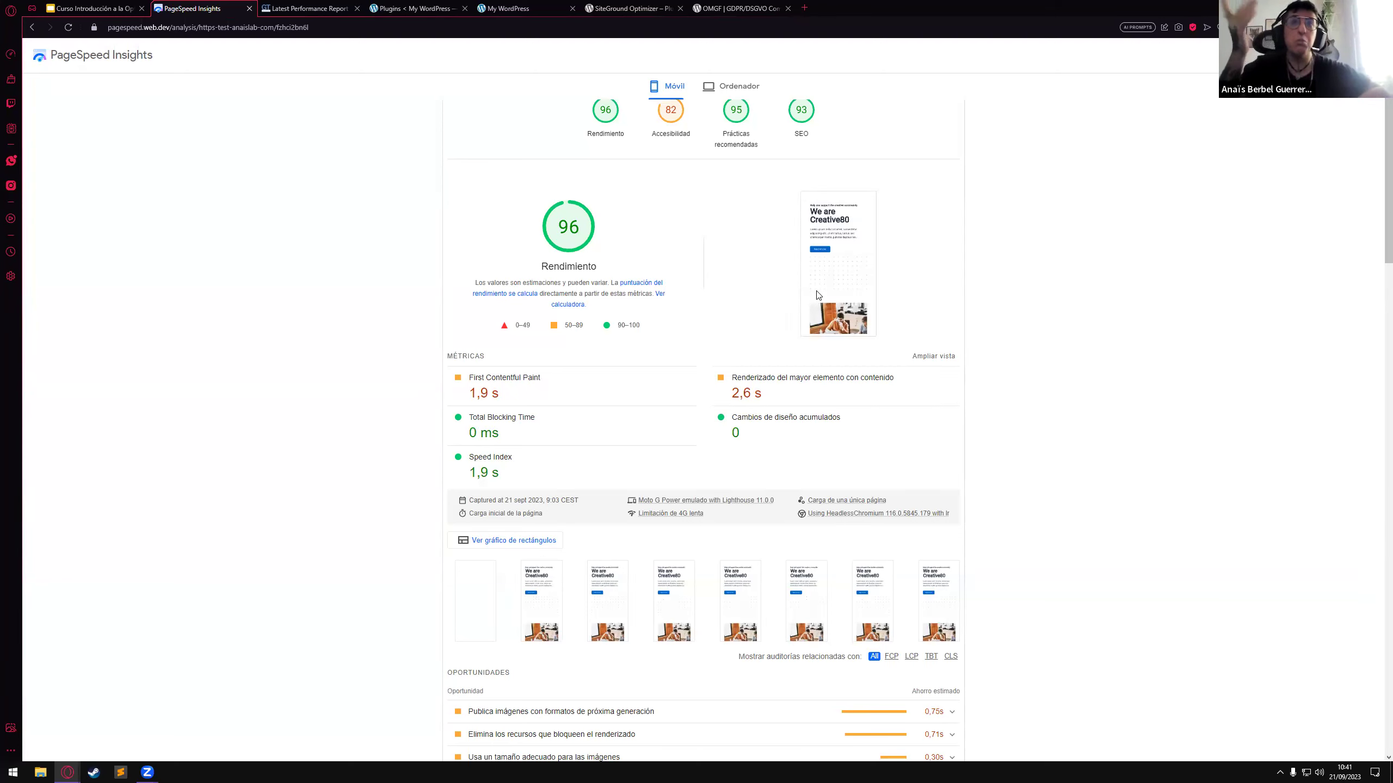
pyautogui.moveTo(733, 392); pyautogui.dragTo(783, 396)
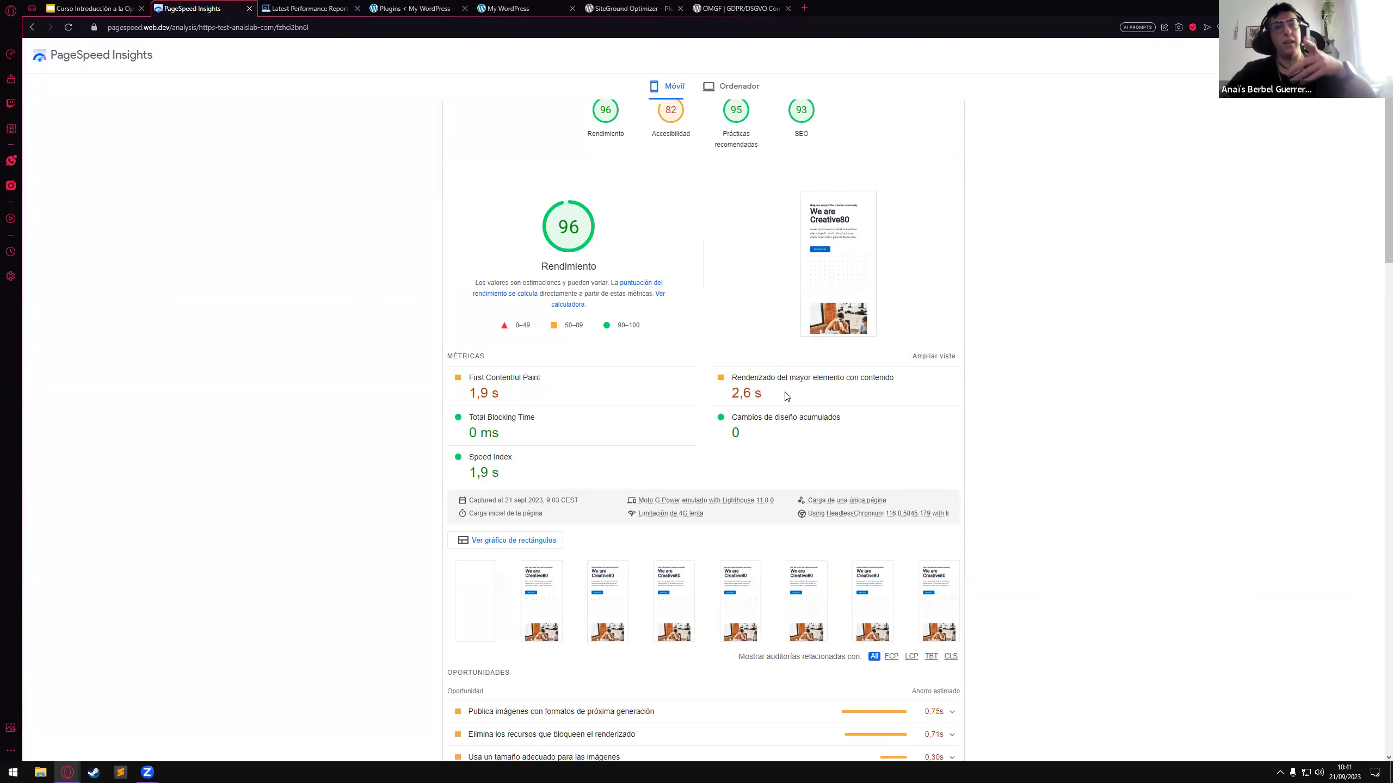
# Compare the desktop results with the mobile ones and examine the mobile cumulative layout shift metric and the optimization opportunities.
pyautogui.click(735, 86)
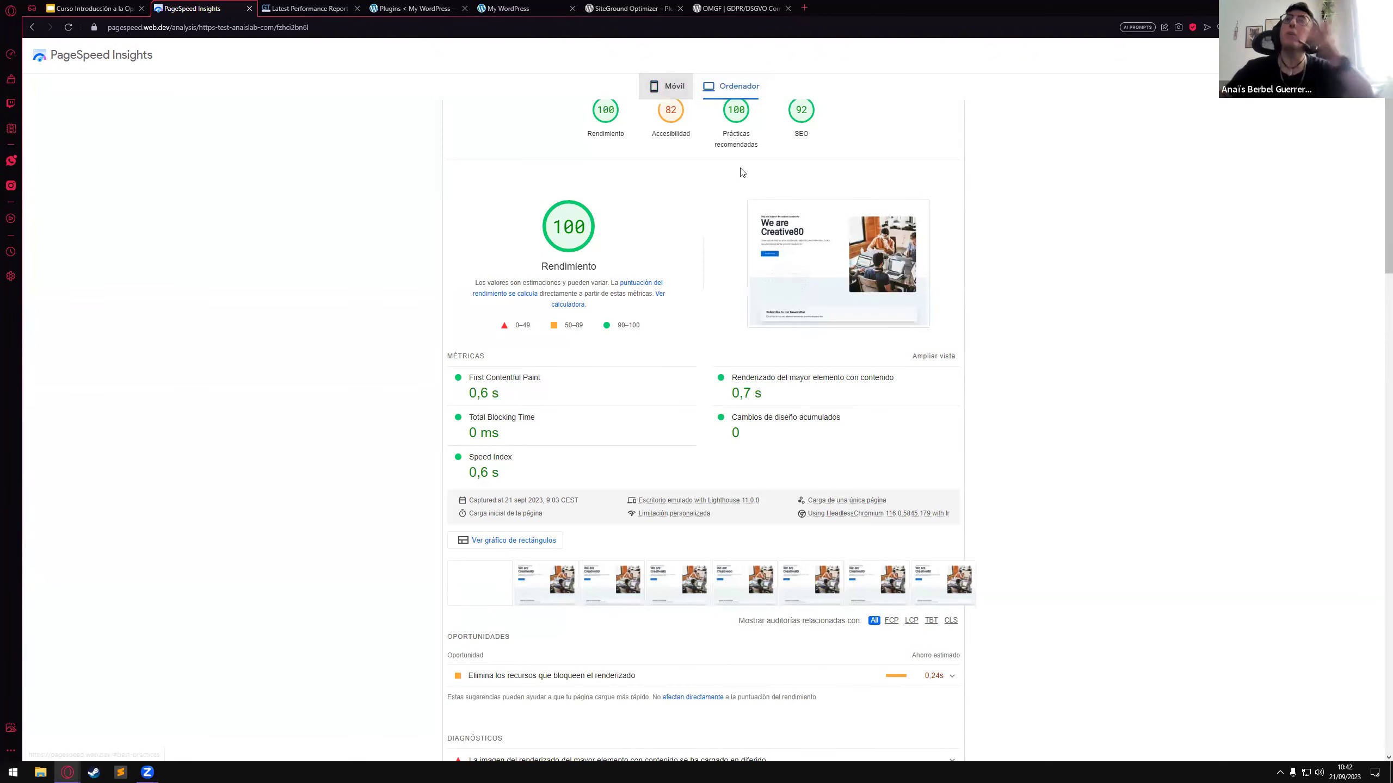
pyautogui.click(673, 82)
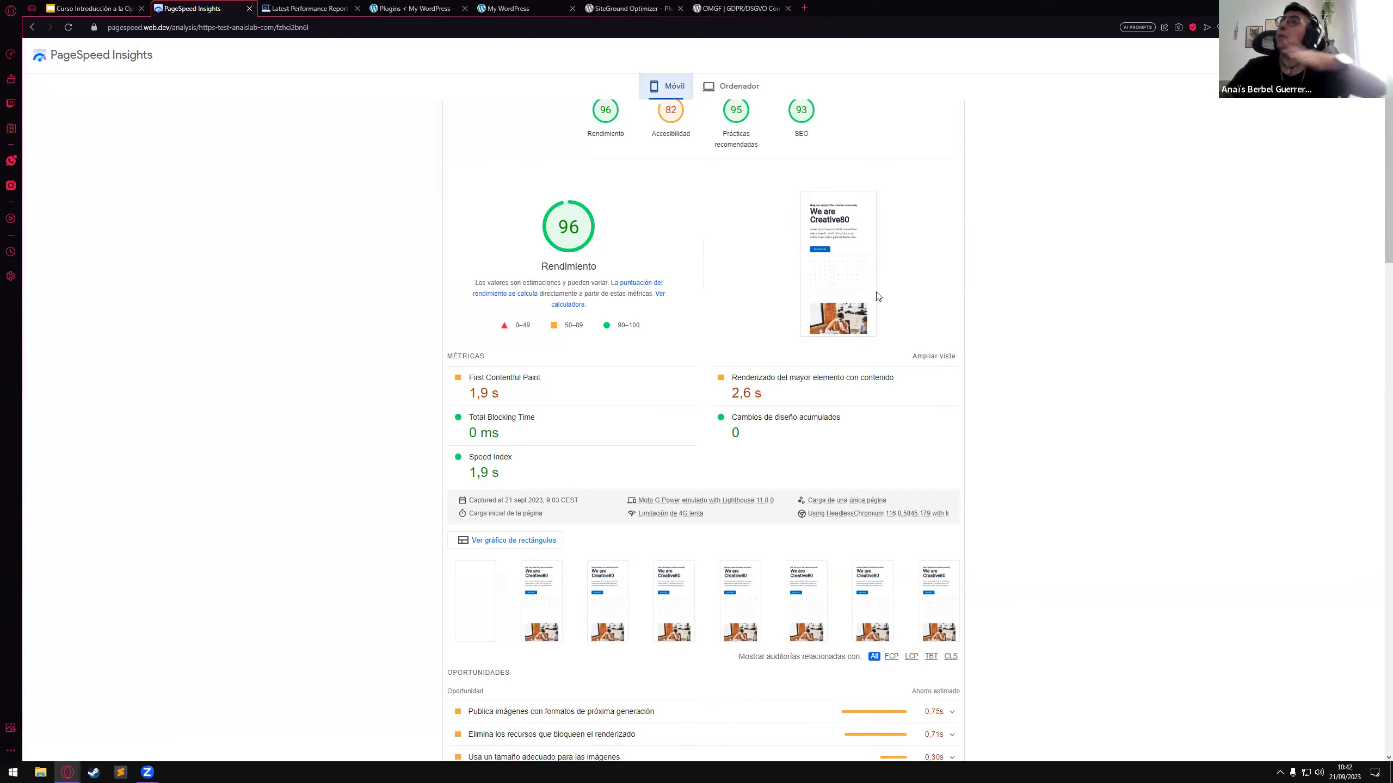
pyautogui.moveTo(726, 419); pyautogui.dragTo(851, 421)
pyautogui.click(888, 426)
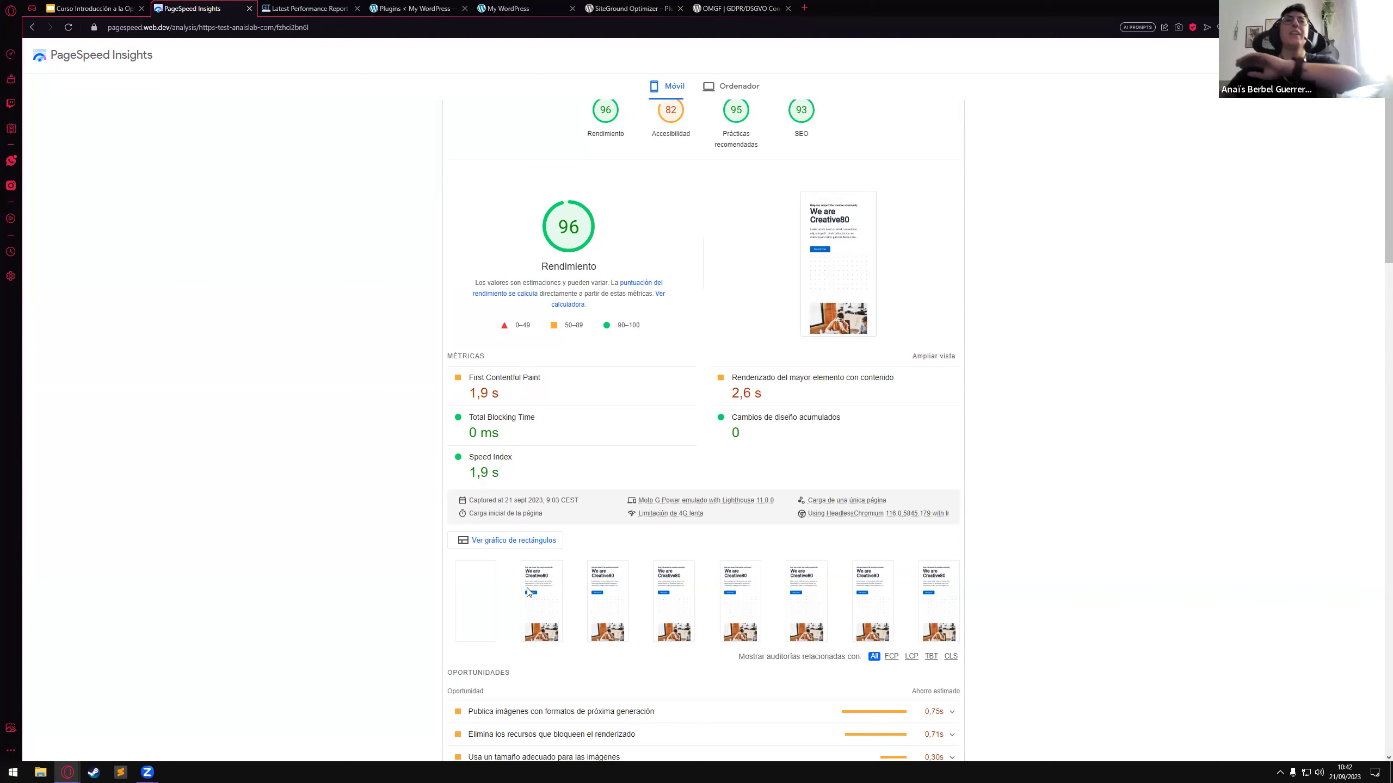
pyautogui.scroll(-4, 1166, 426)
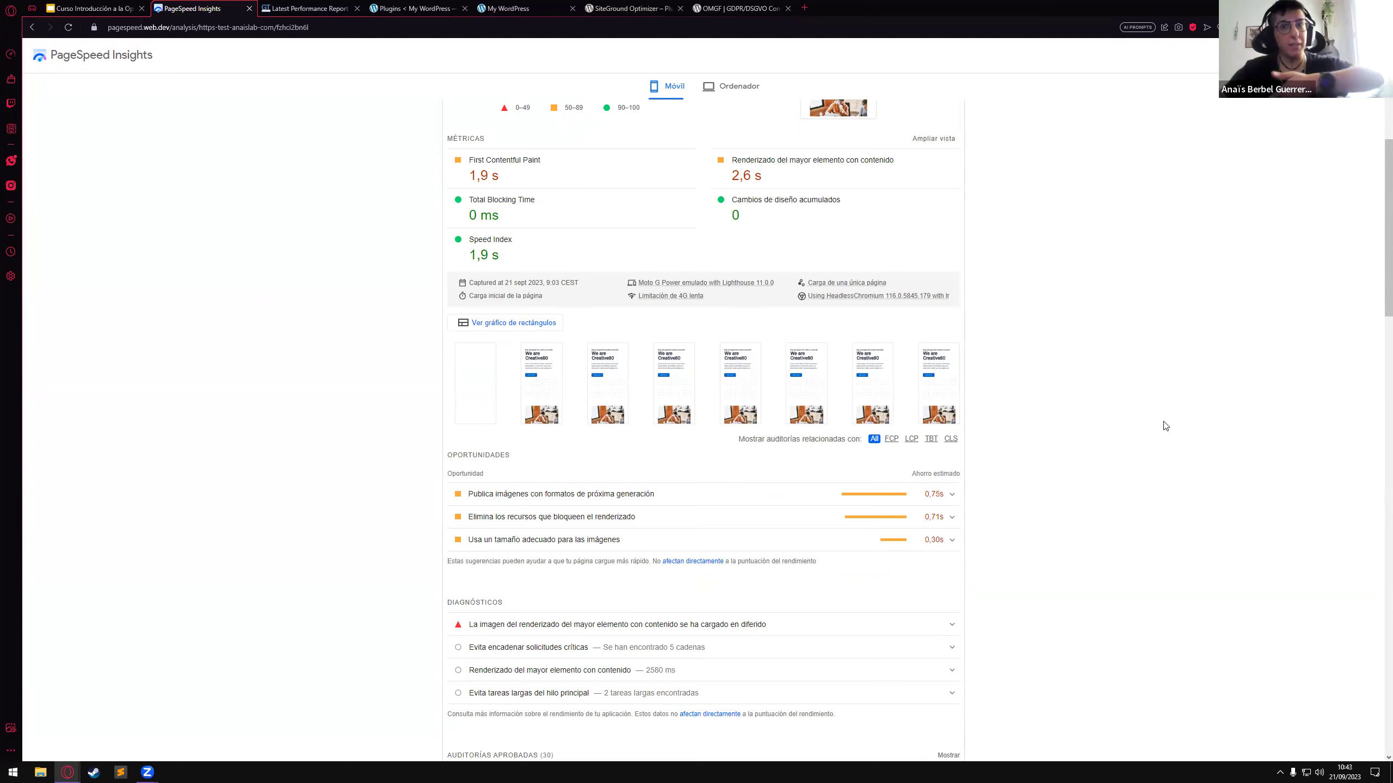
# Check the site's installed plugins and examine the WordPress.org pages of SiteGround Optimizer and OMGF.
pyautogui.click(425, 8)
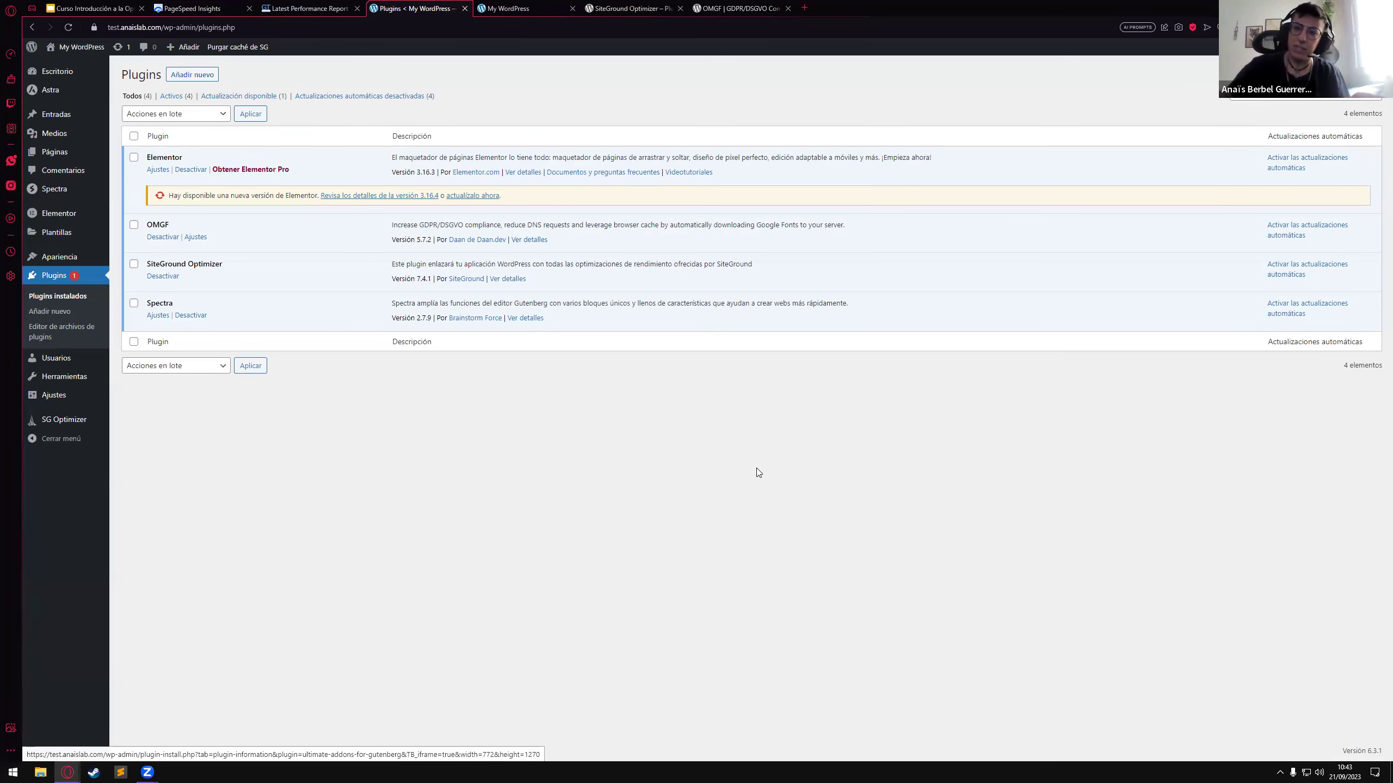
pyautogui.click(631, 8)
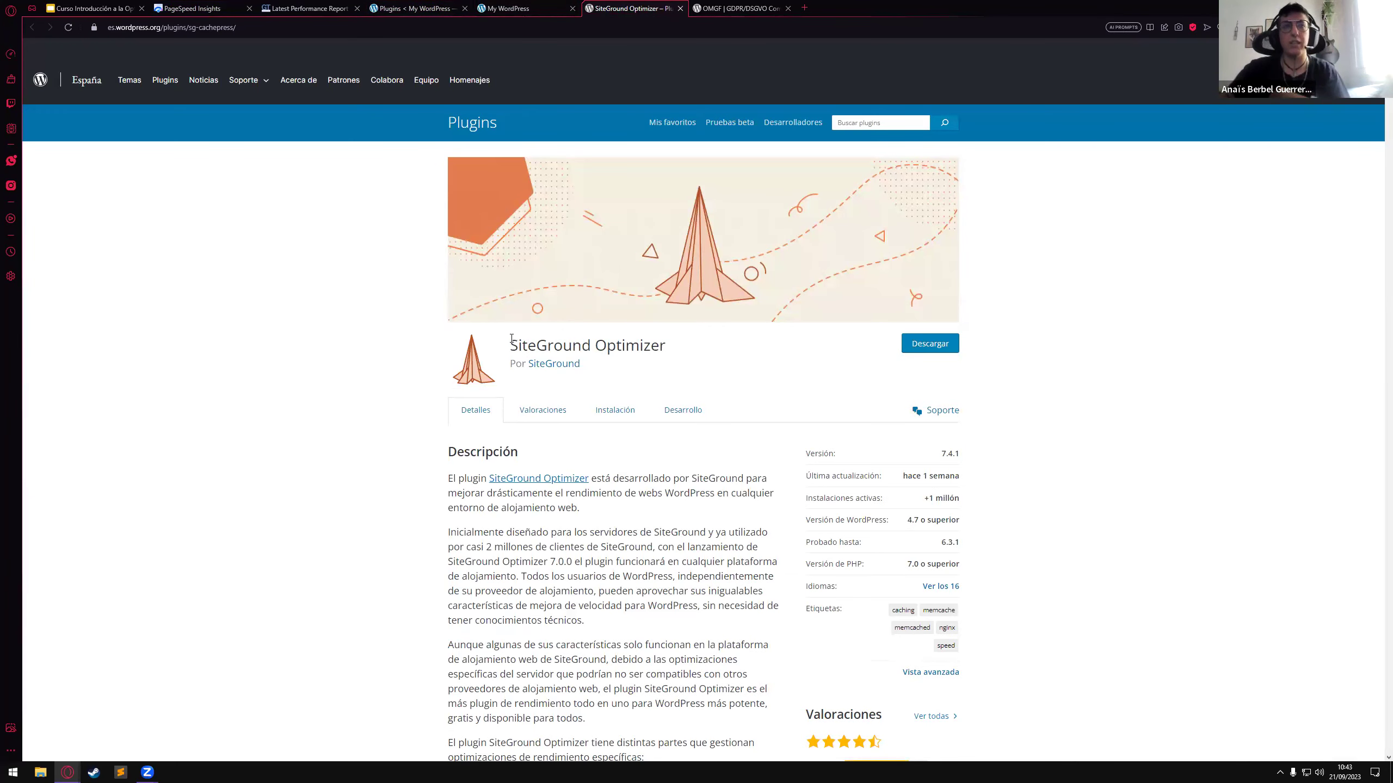
pyautogui.moveTo(511, 339)
pyautogui.mouseDown()
pyautogui.moveTo(667, 345)
pyautogui.moveTo(508, 344)
pyautogui.mouseUp()
pyautogui.click(508, 344)
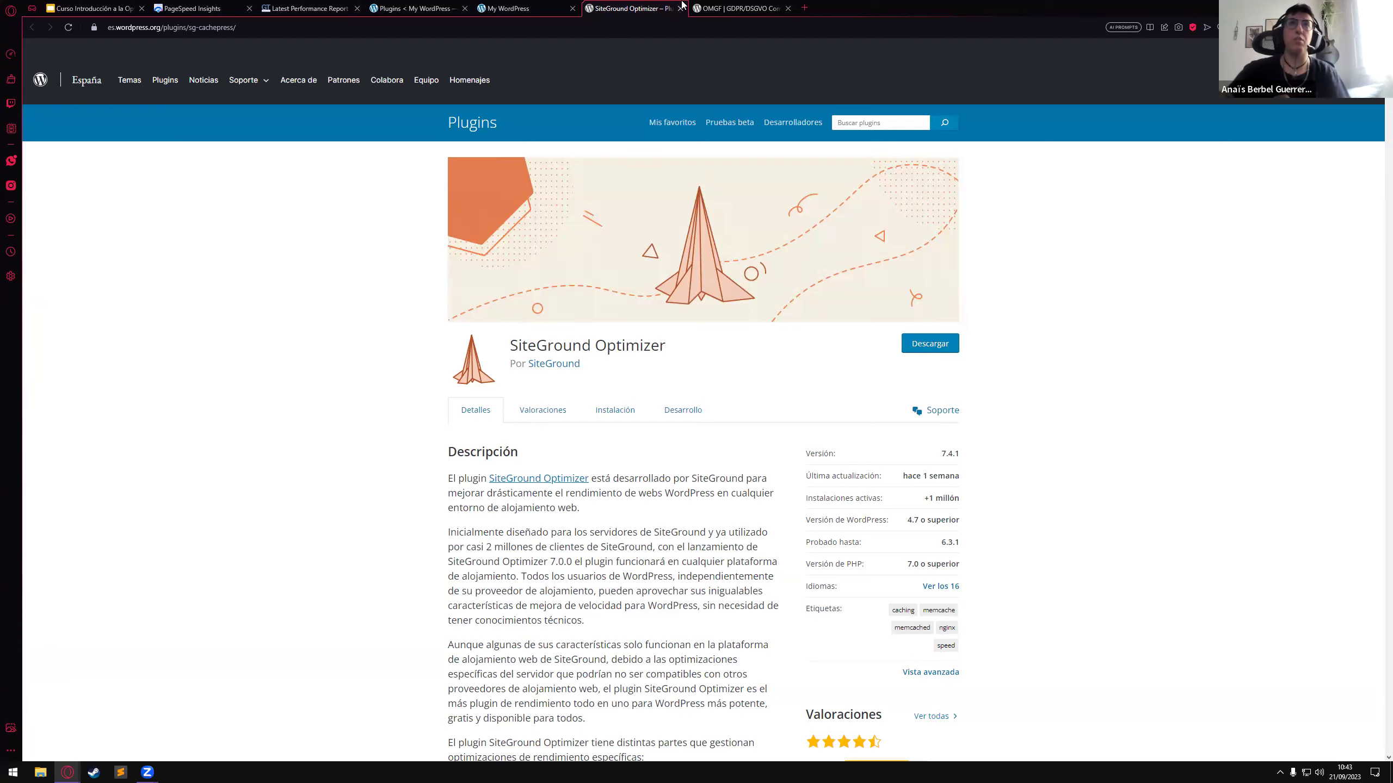
pyautogui.click(740, 7)
pyautogui.moveTo(511, 344); pyautogui.dragTo(553, 335)
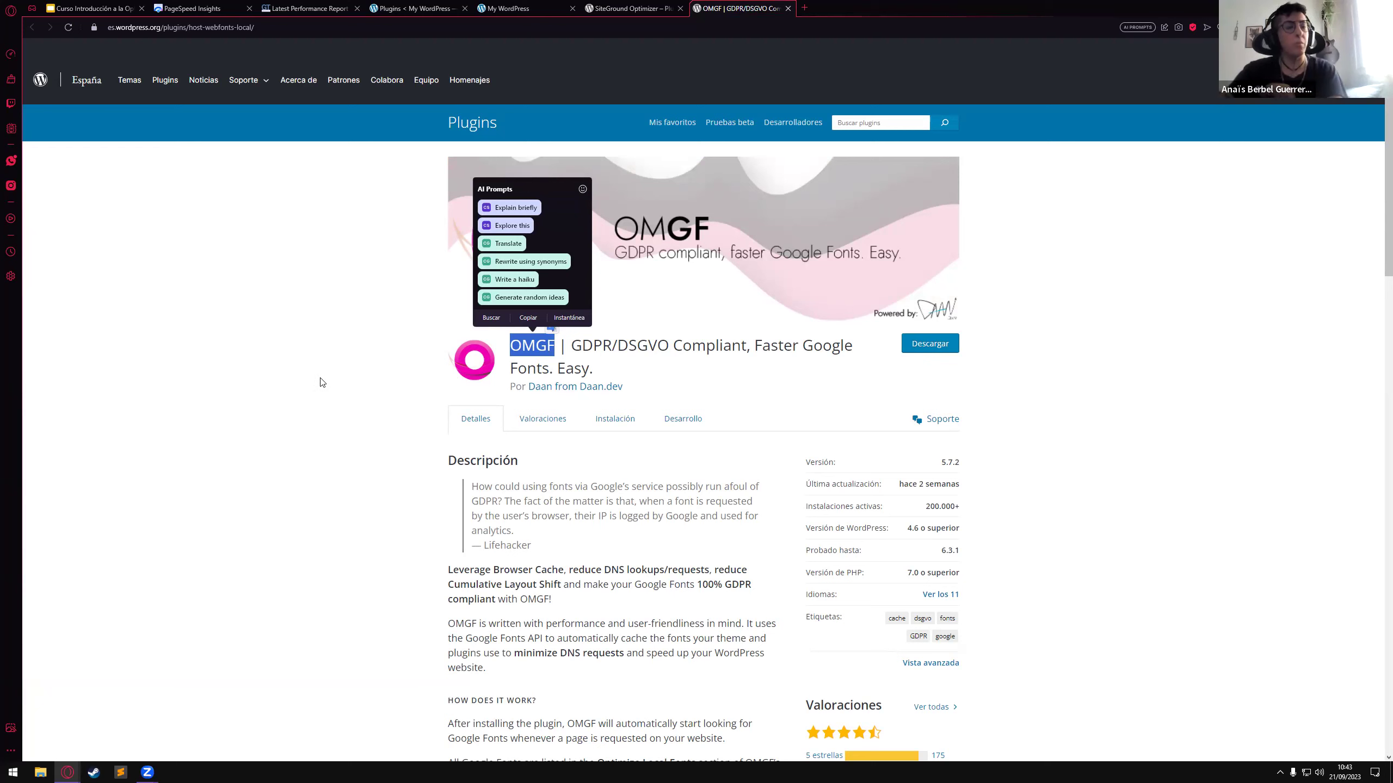
# Enable file-based caching (Caché basada en archivos) in the site's SiteGround Optimizer cache settings.
pyautogui.click(412, 8)
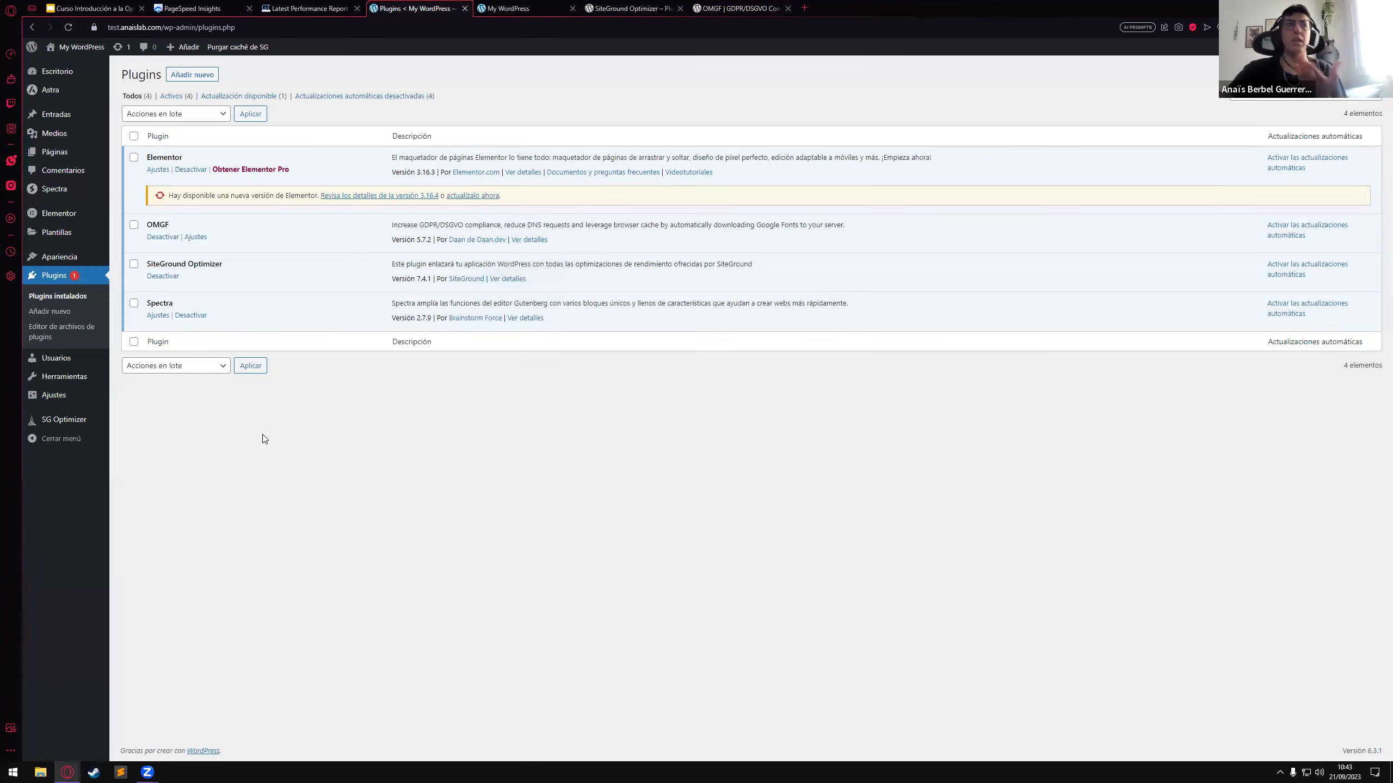
pyautogui.moveTo(99, 426)
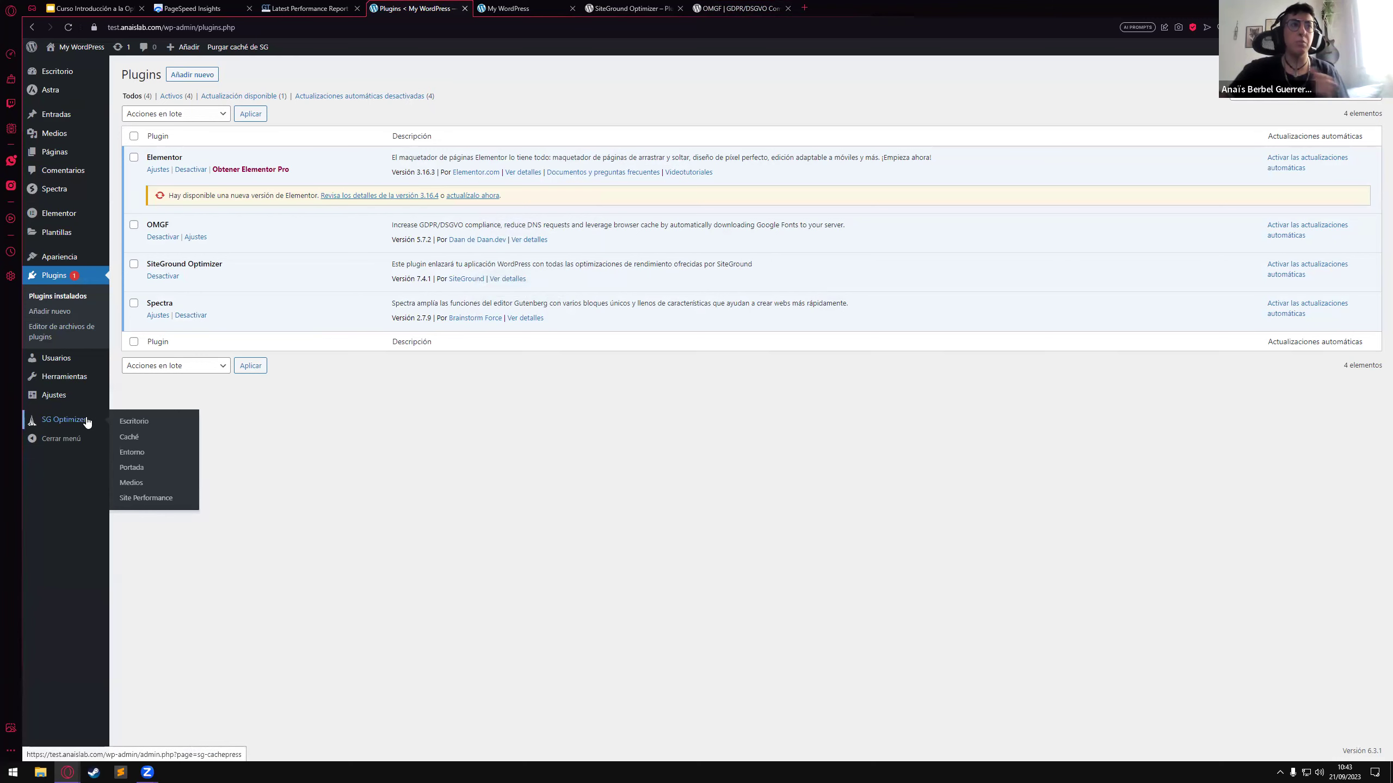
pyautogui.click(143, 441)
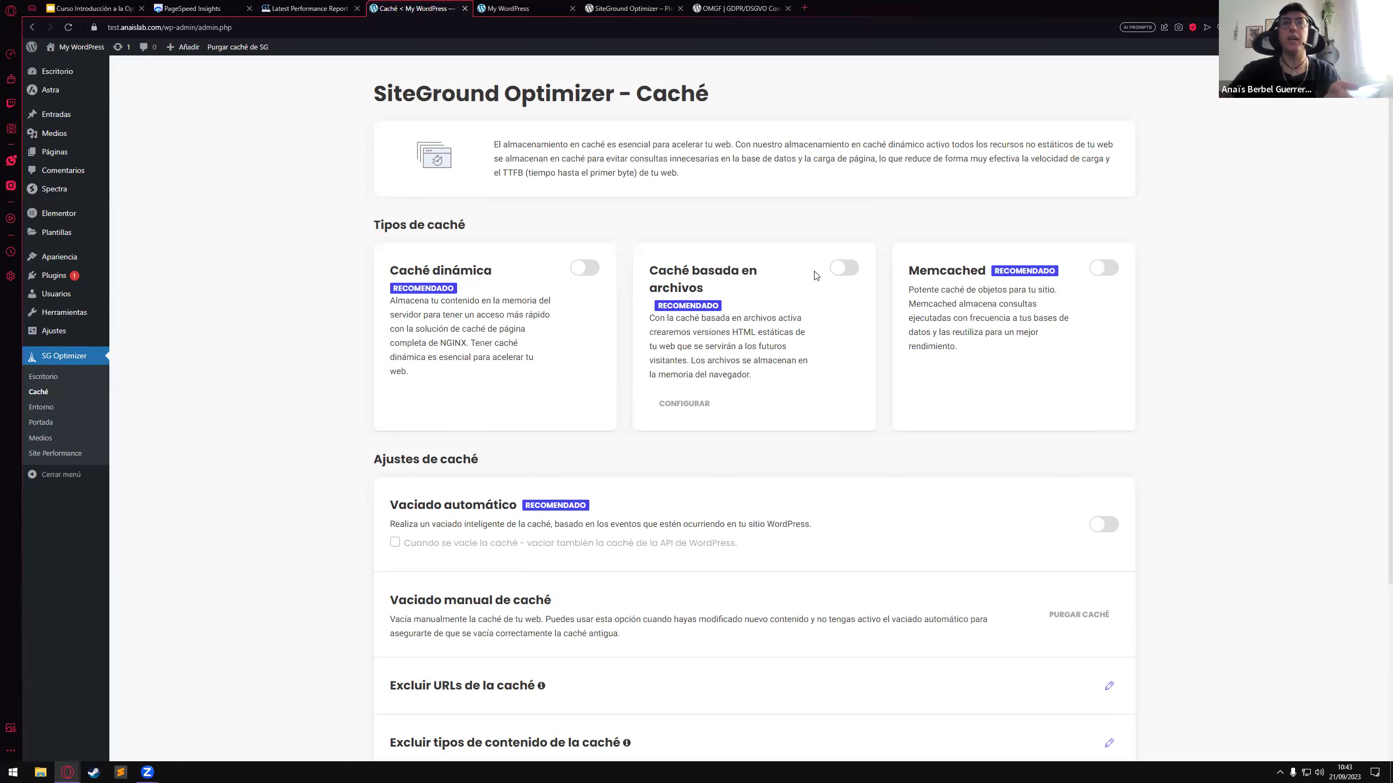
pyautogui.click(844, 269)
pyautogui.press('Escape')
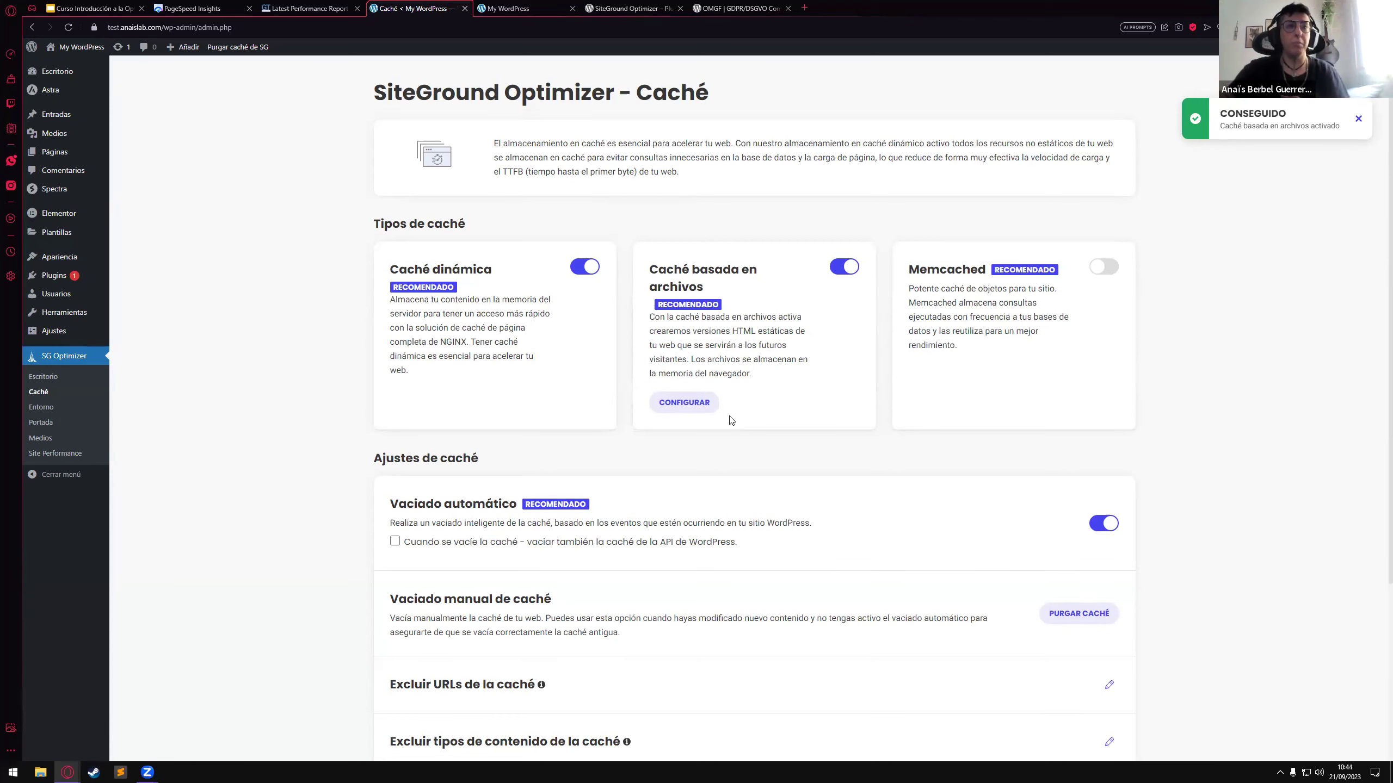
# Examine the automatic cache purge setting and the option for excluding URLs from the cache.
pyautogui.scroll(-4, 719, 356)
pyautogui.moveTo(524, 291); pyautogui.dragTo(588, 288)
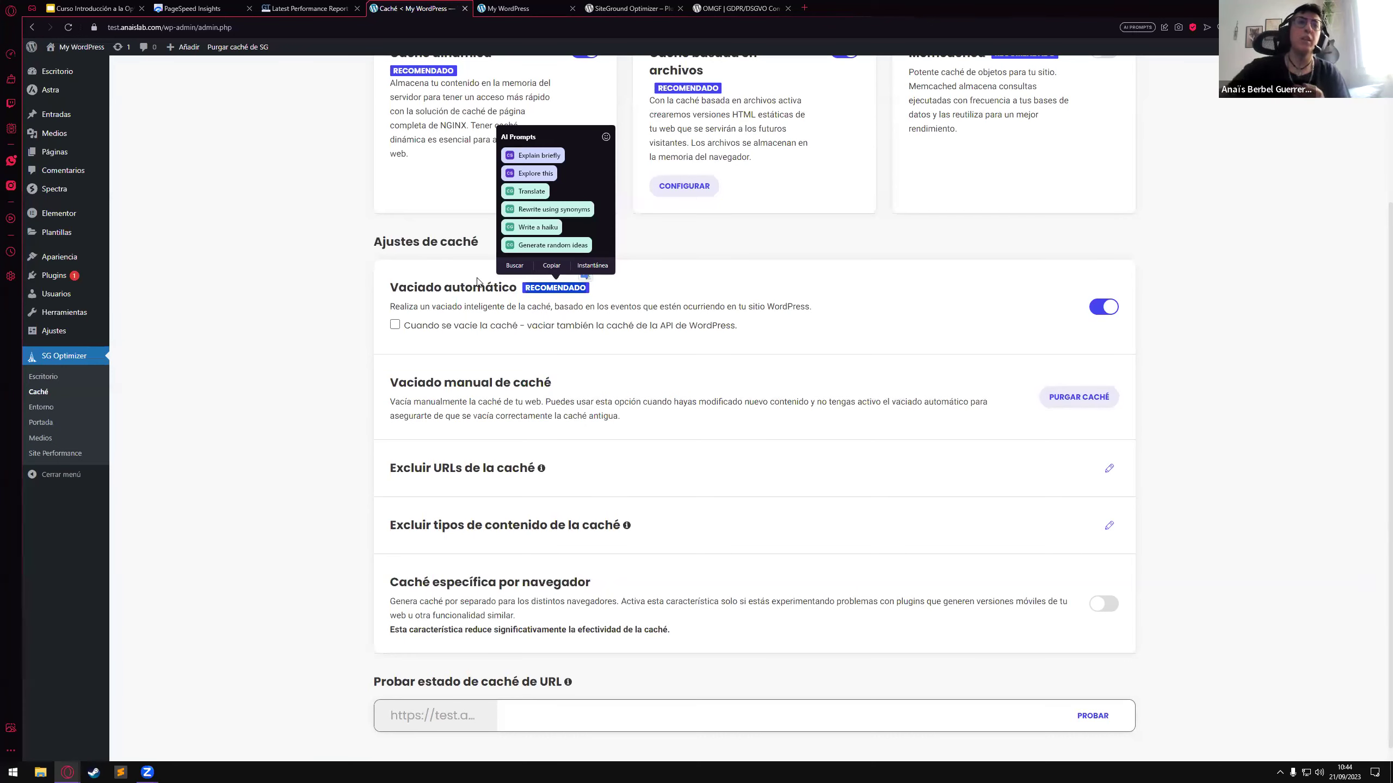
pyautogui.moveTo(451, 468); pyautogui.dragTo(535, 469)
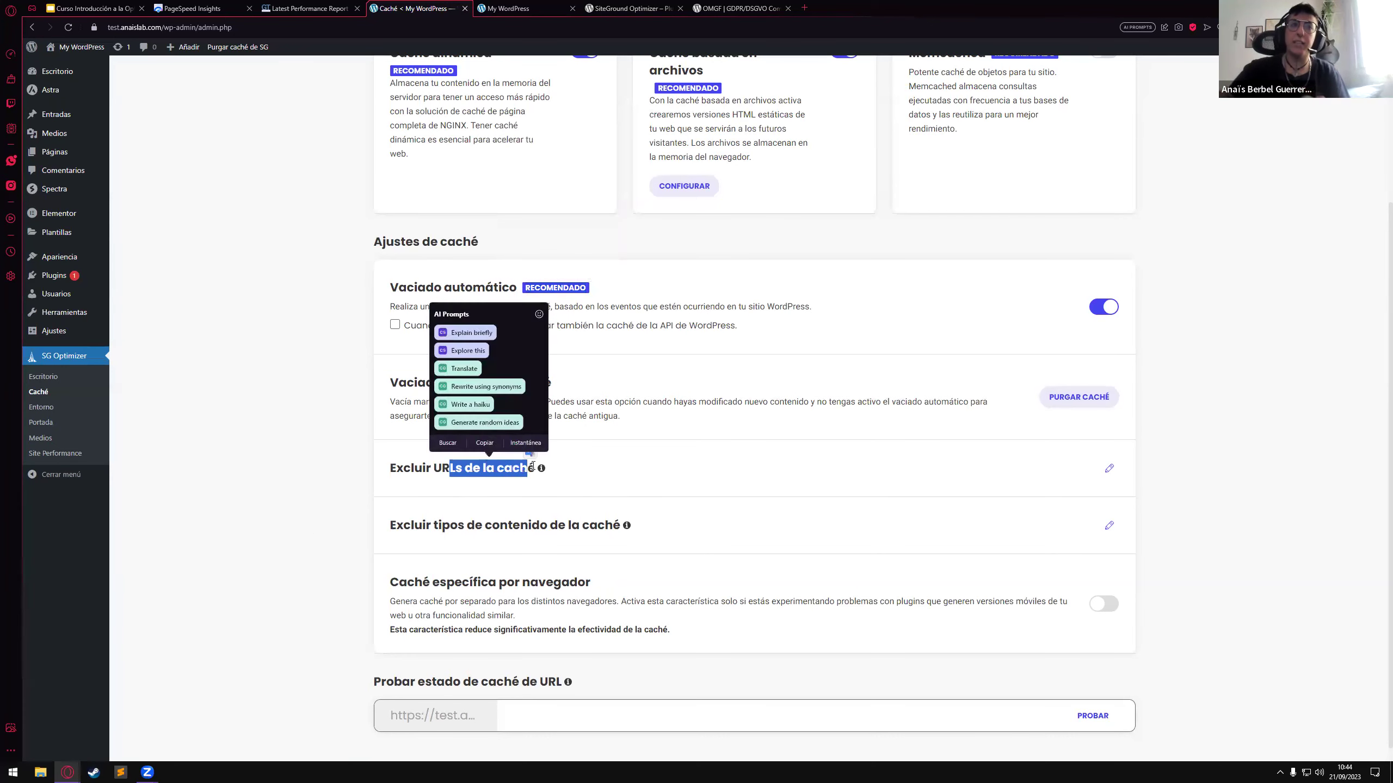
pyautogui.click(624, 477)
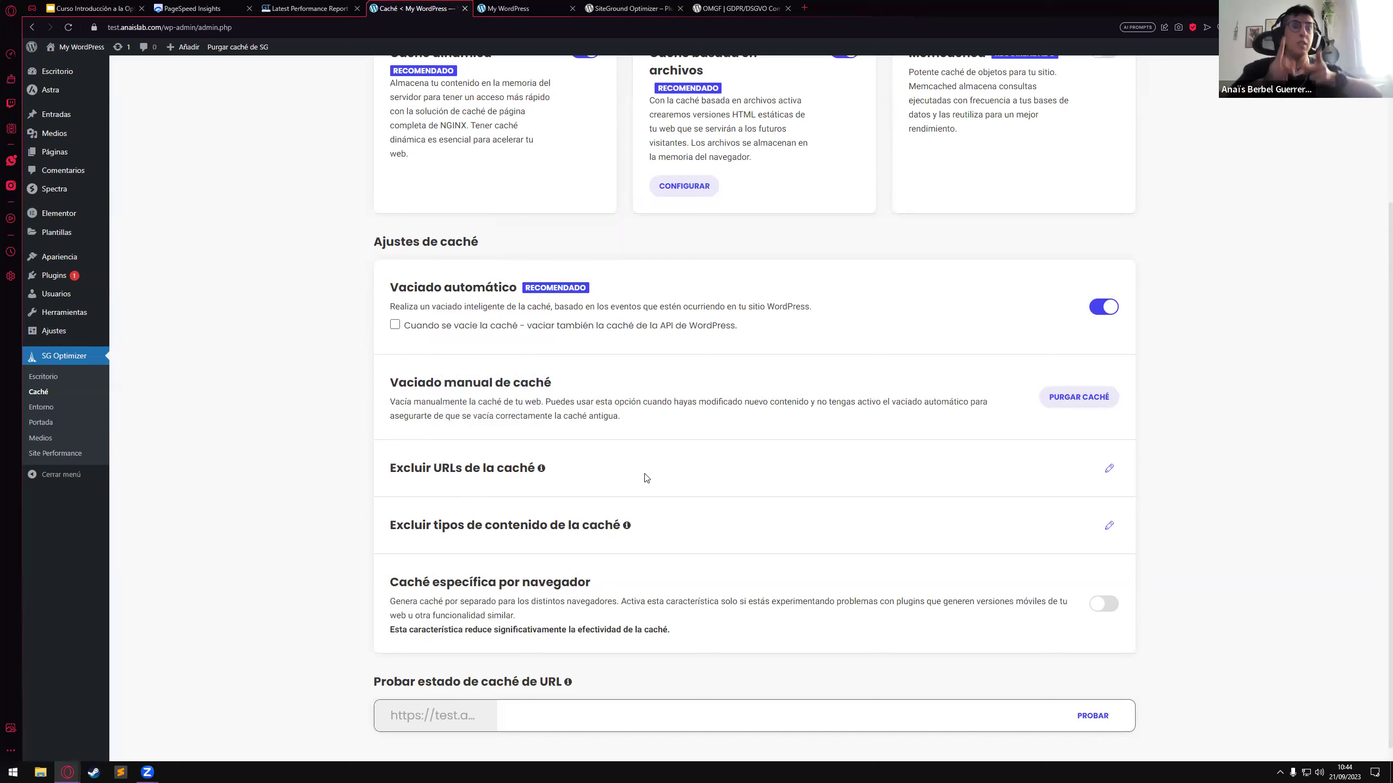
# Open SiteGround Optimizer's Entorno settings and examine the WordPress Heartbeat optimization options.
pyautogui.click(42, 408)
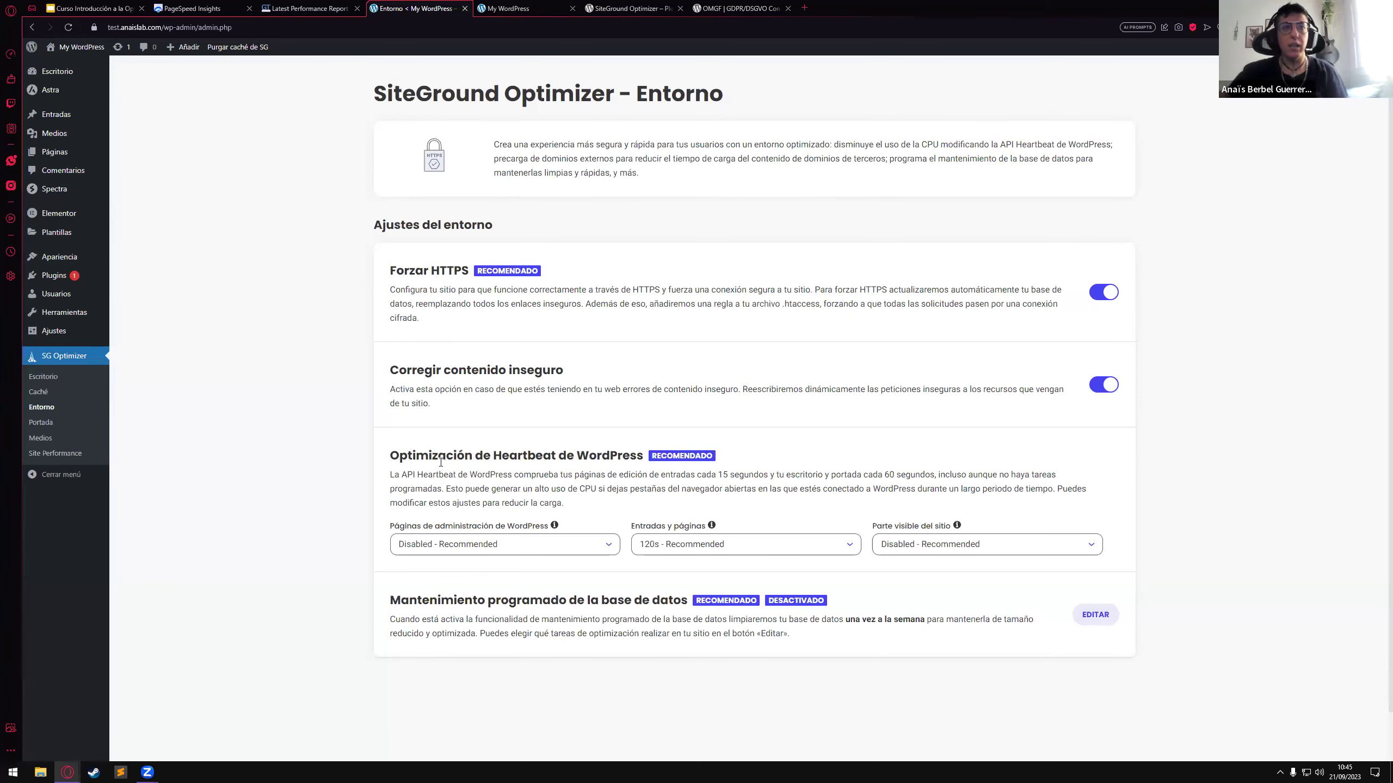
pyautogui.doubleClick(538, 455)
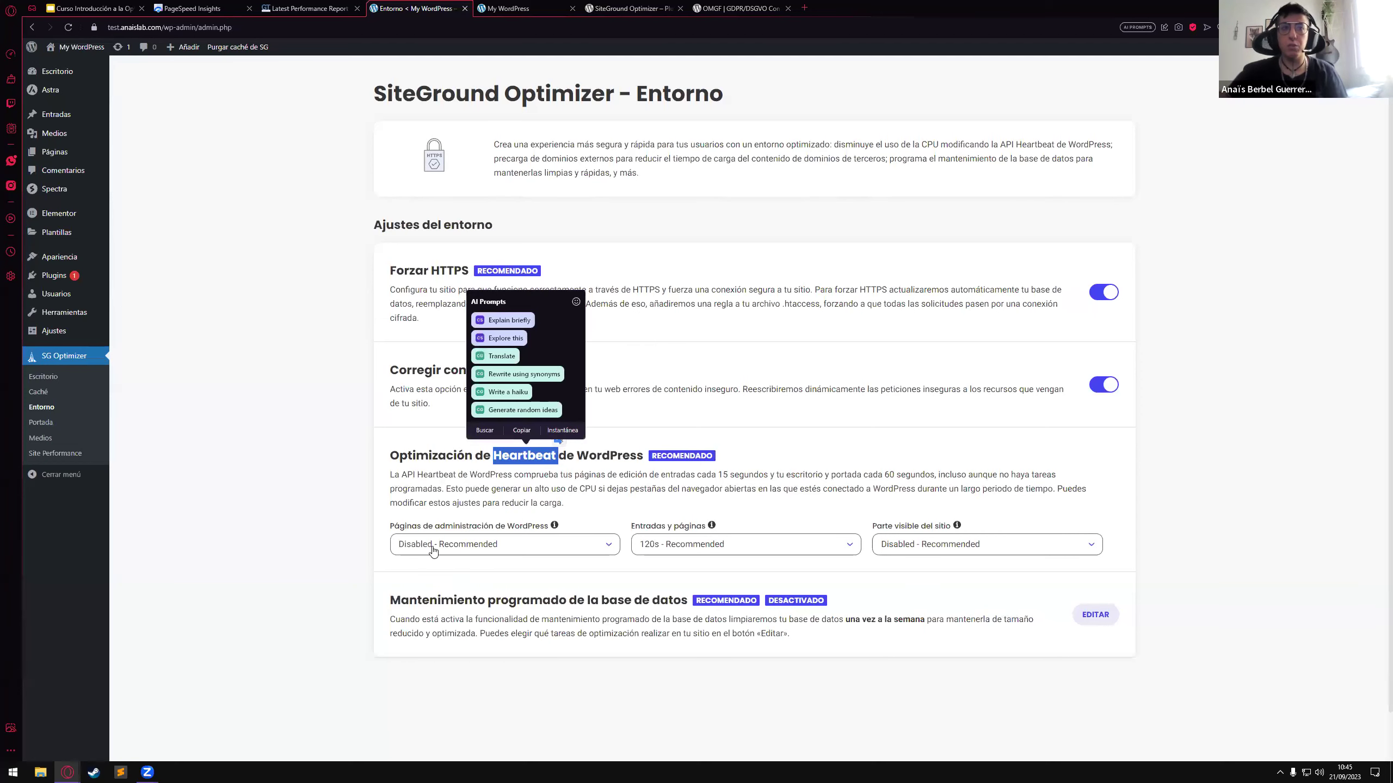
pyautogui.click(834, 484)
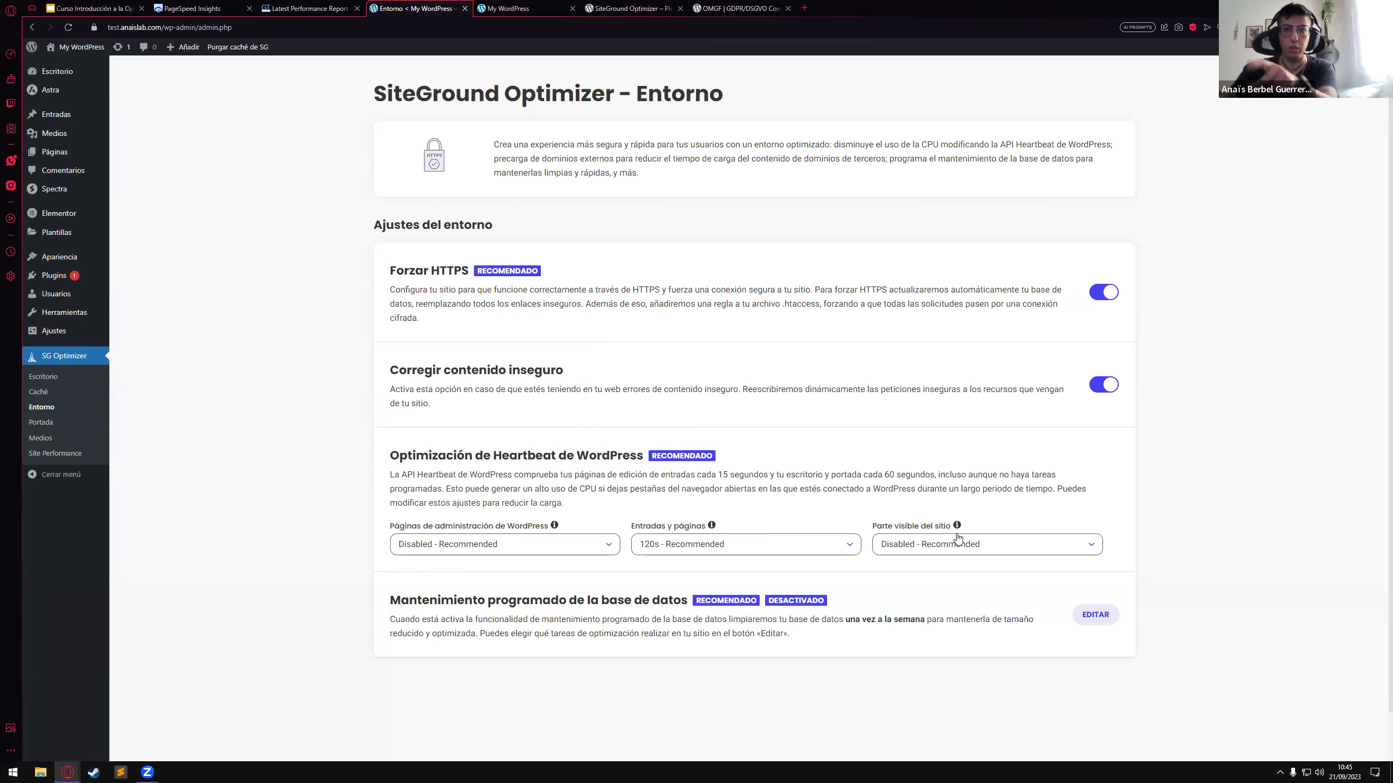
# Enable CSS file minification and CSS file combination in SiteGround Optimizer's Portada settings.
pyautogui.click(55, 422)
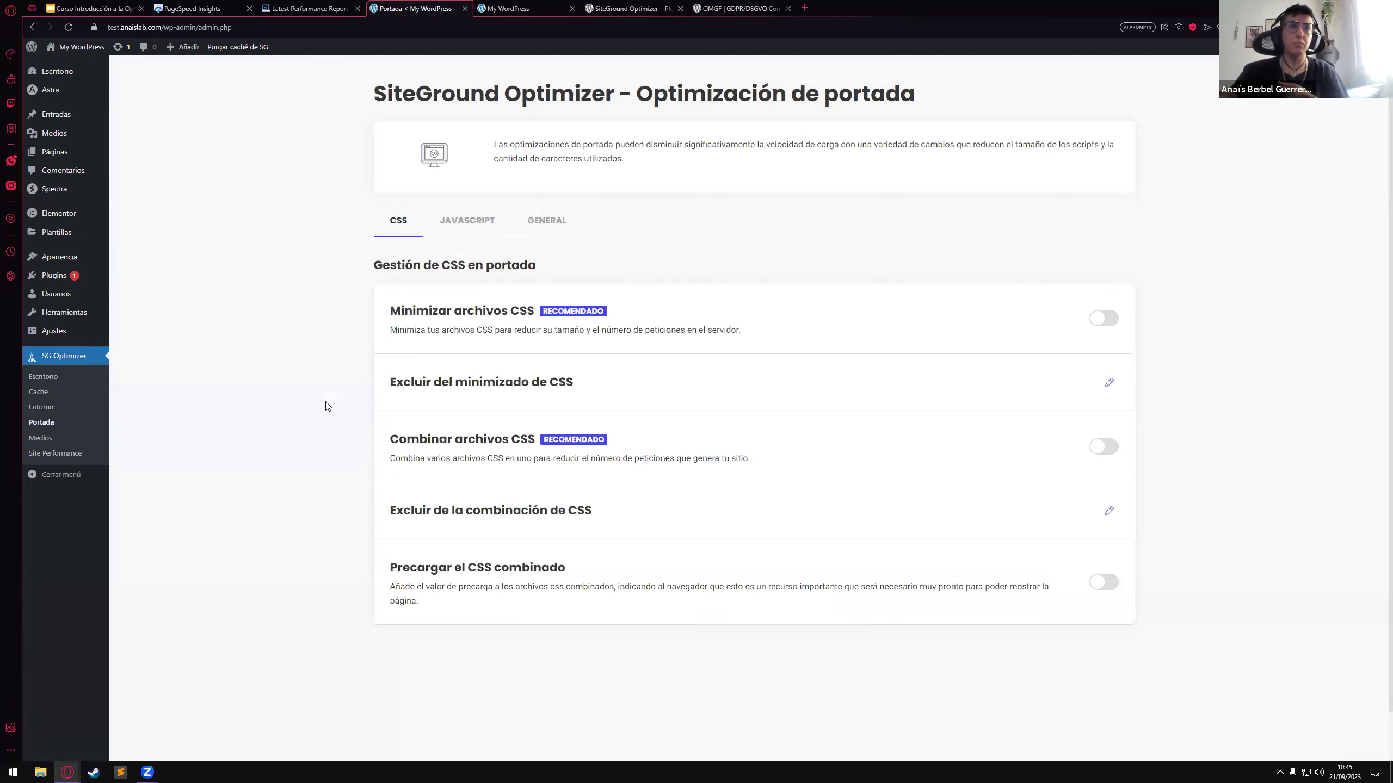
pyautogui.click(1105, 319)
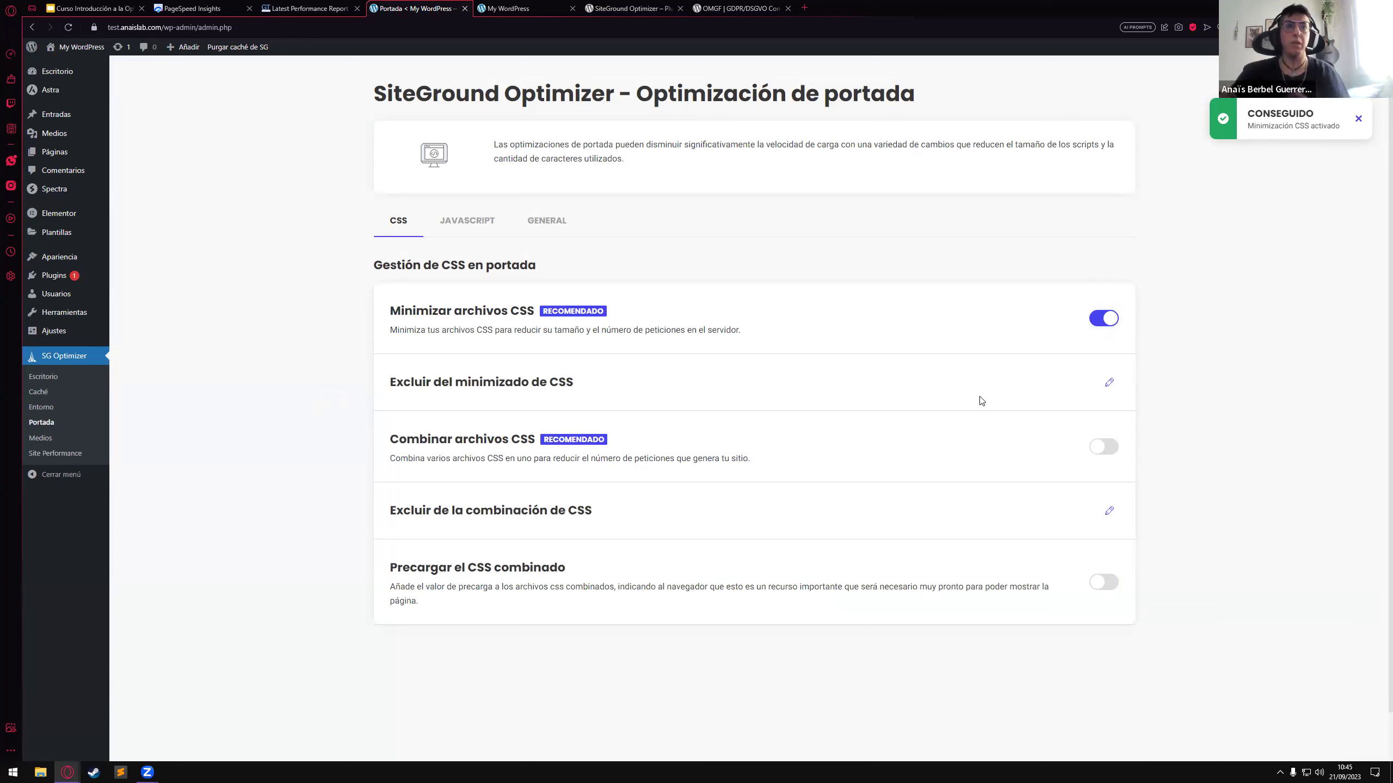
pyautogui.click(1105, 446)
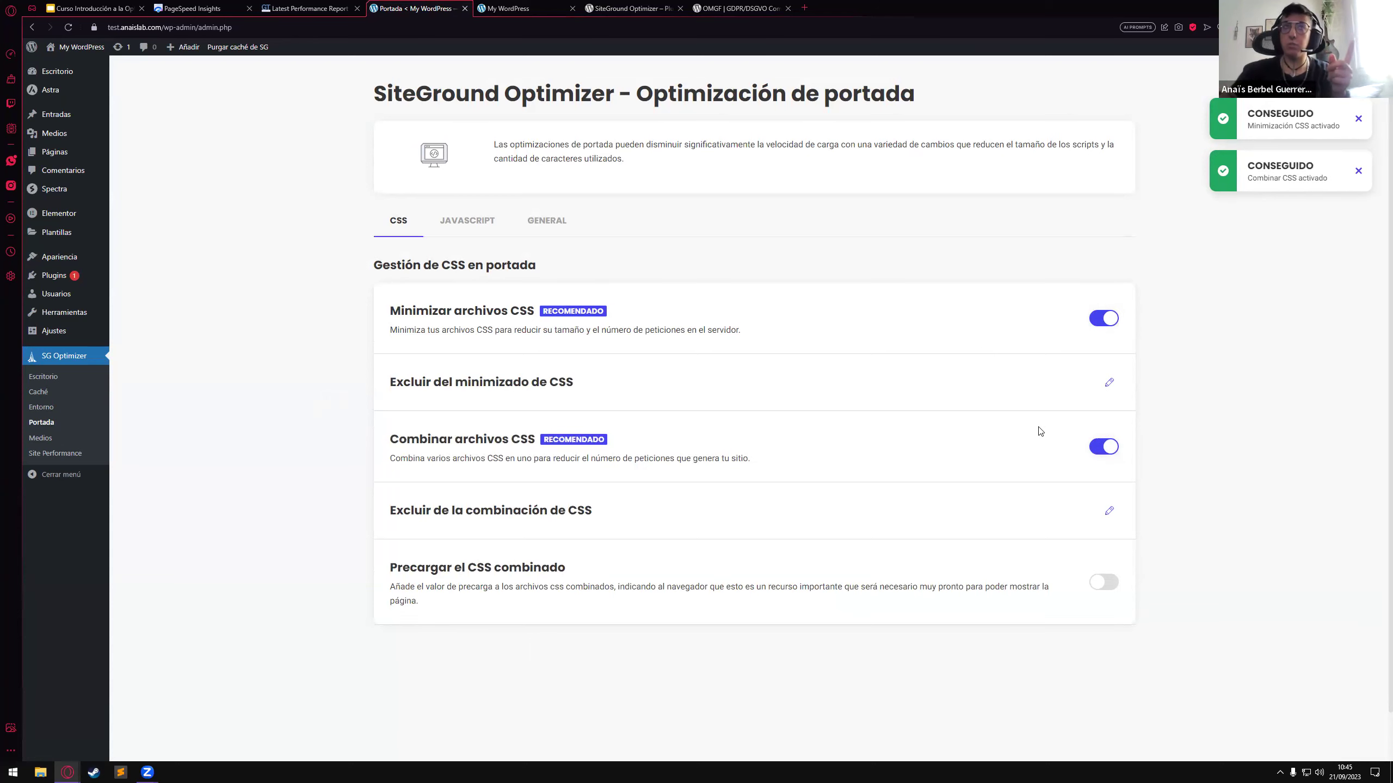
# Examine the CSS requests in the GTmetrix report's waterfall chart and return to the Portada optimization settings.
pyautogui.click(307, 9)
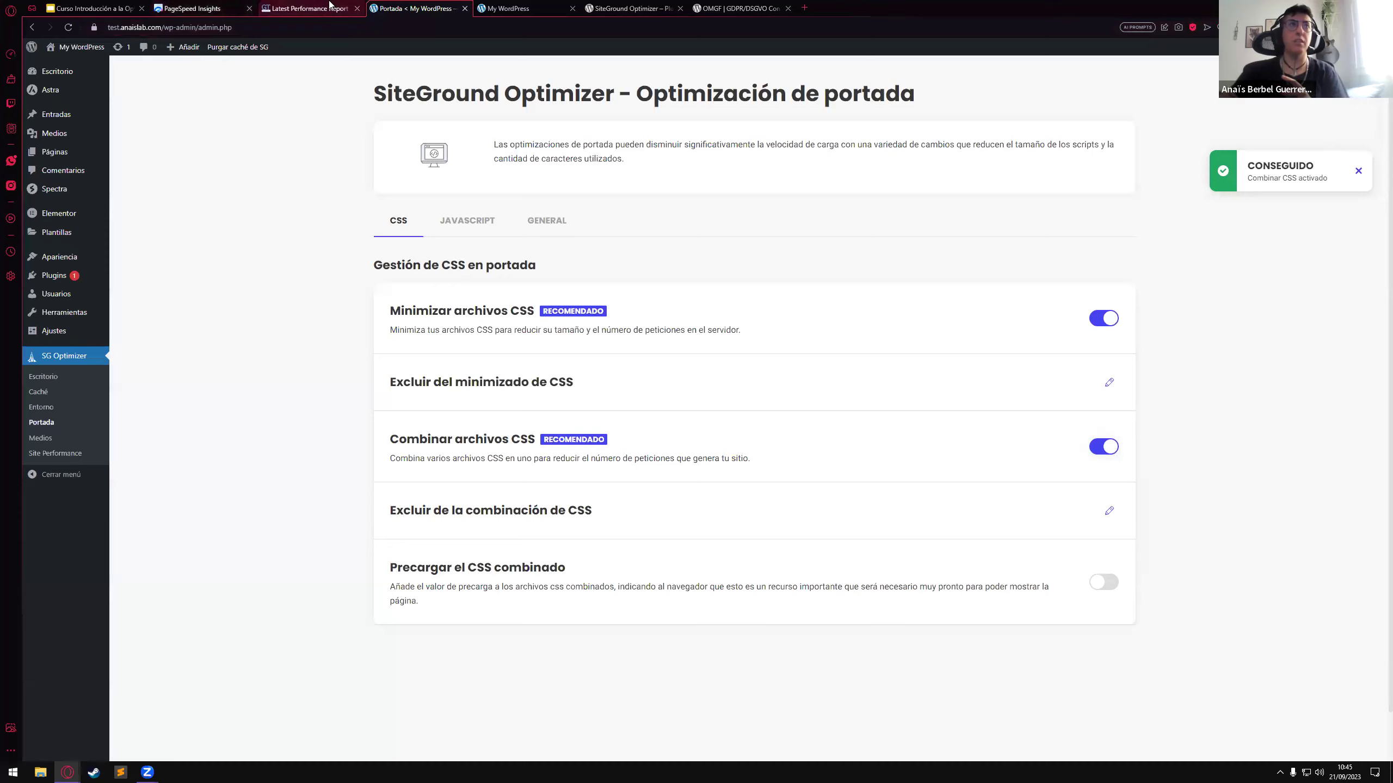
pyautogui.click(546, 445)
pyautogui.scroll(-1, 545, 444)
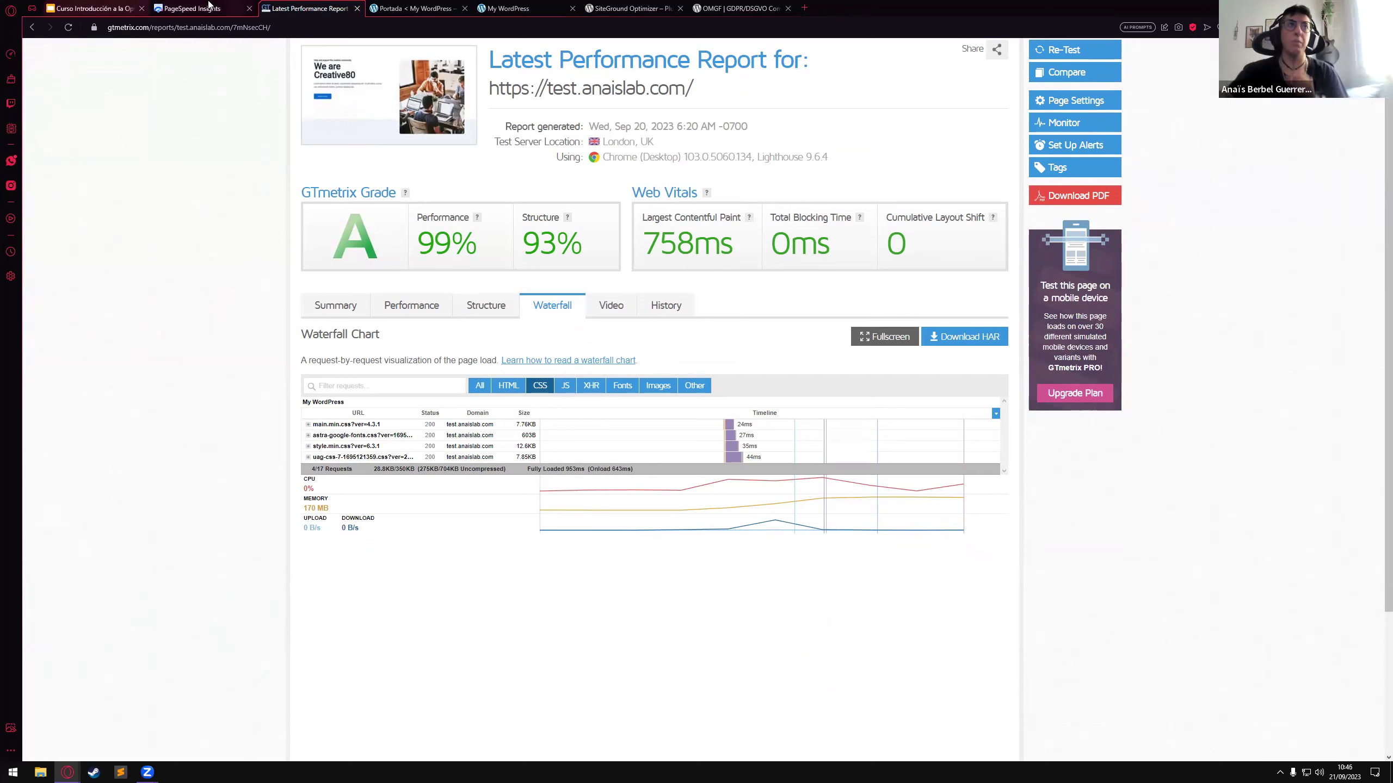
pyautogui.click(406, 7)
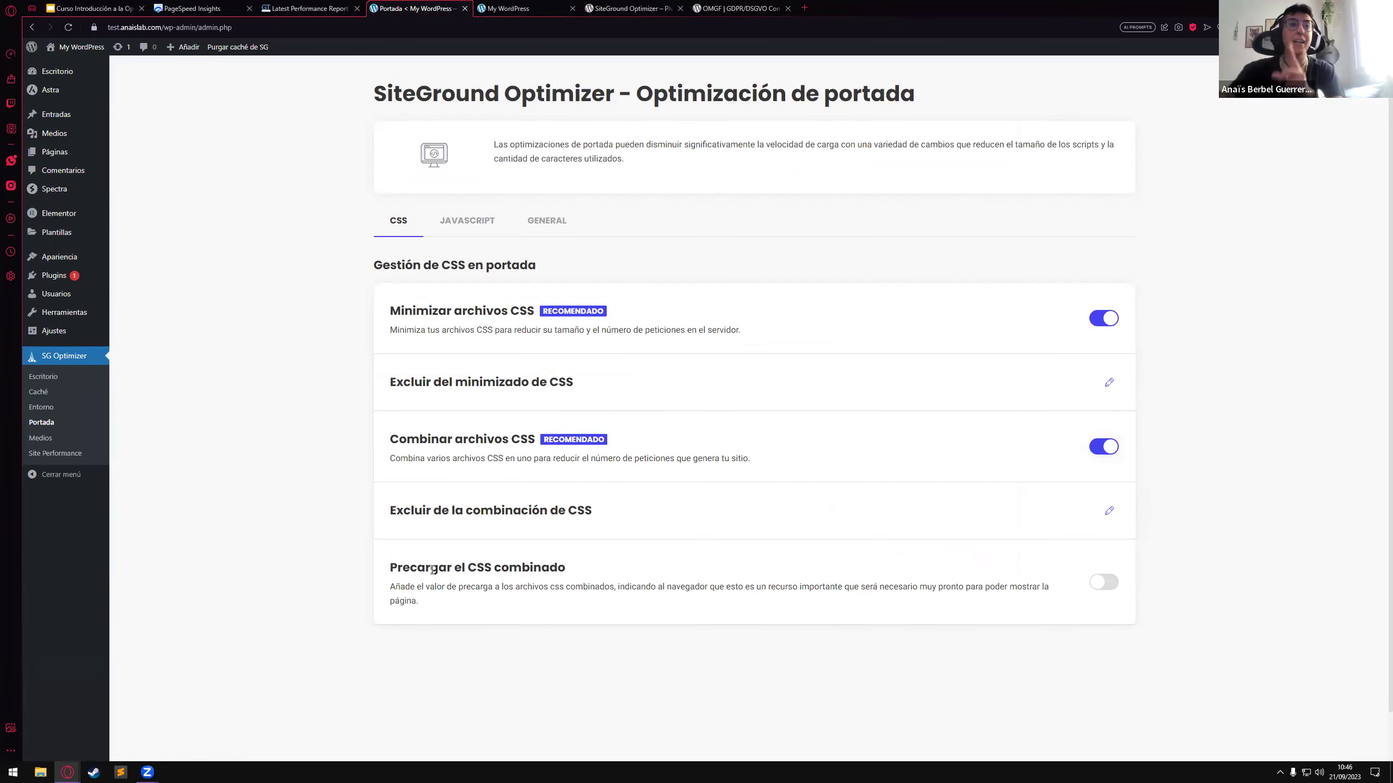
# Enable preloading of the combined CSS, check the mobile PageSpeed Insights report, and return to the Portada settings.
pyautogui.click(1116, 583)
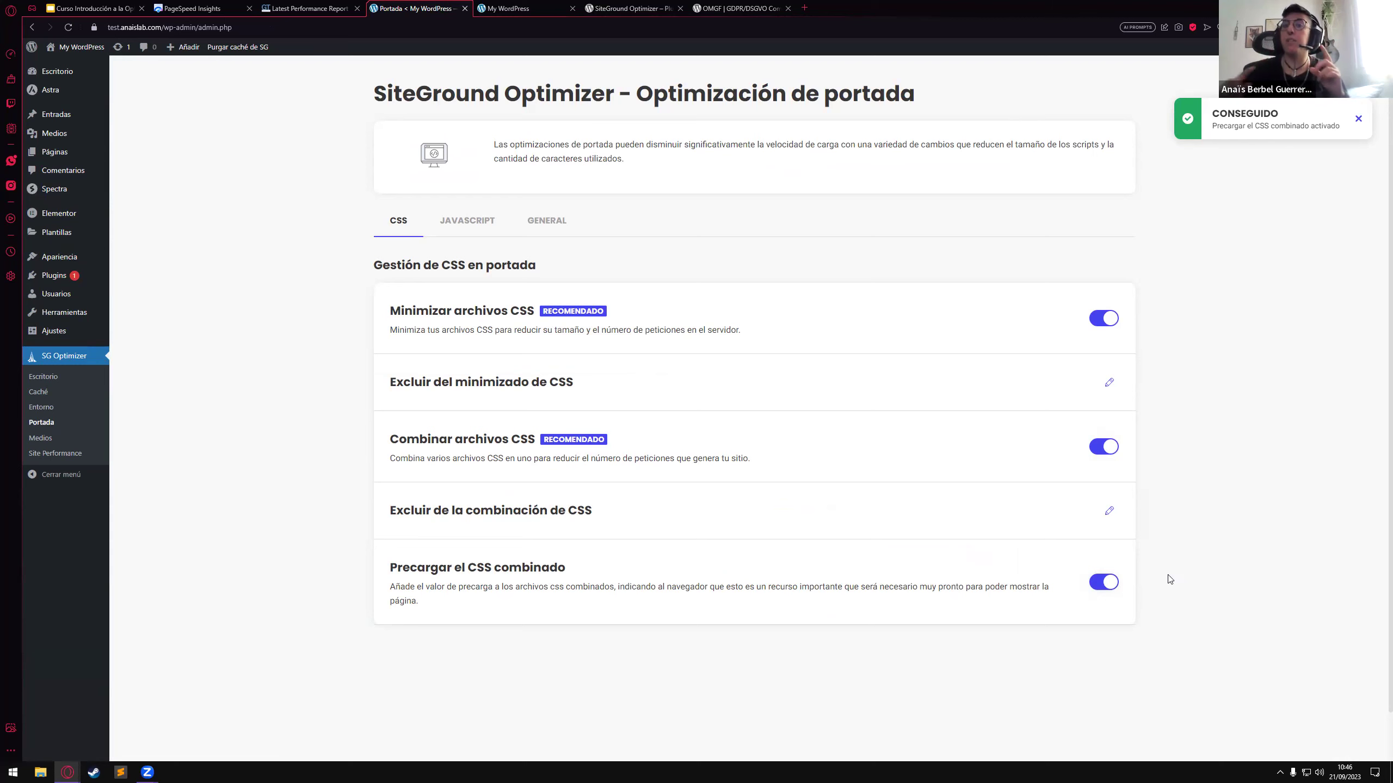
pyautogui.click(192, 8)
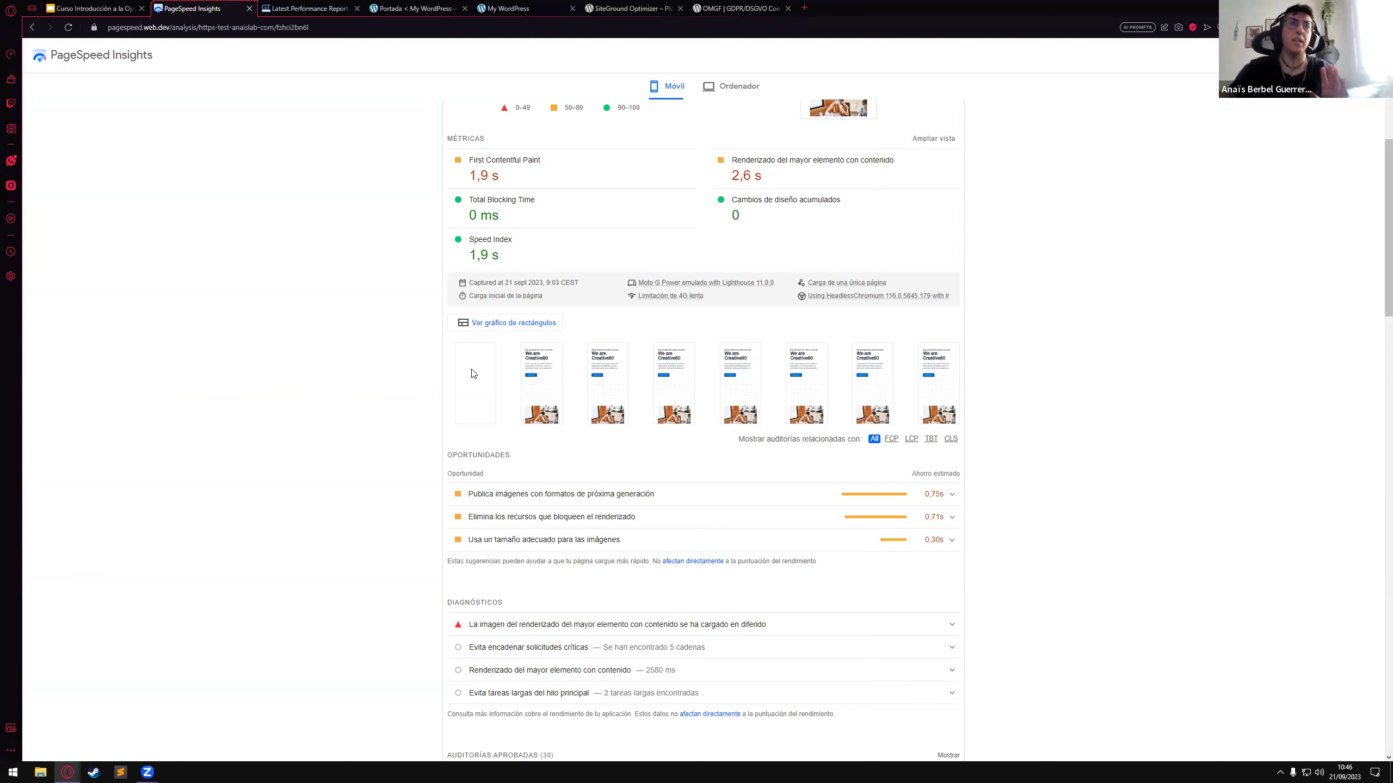
pyautogui.click(414, 8)
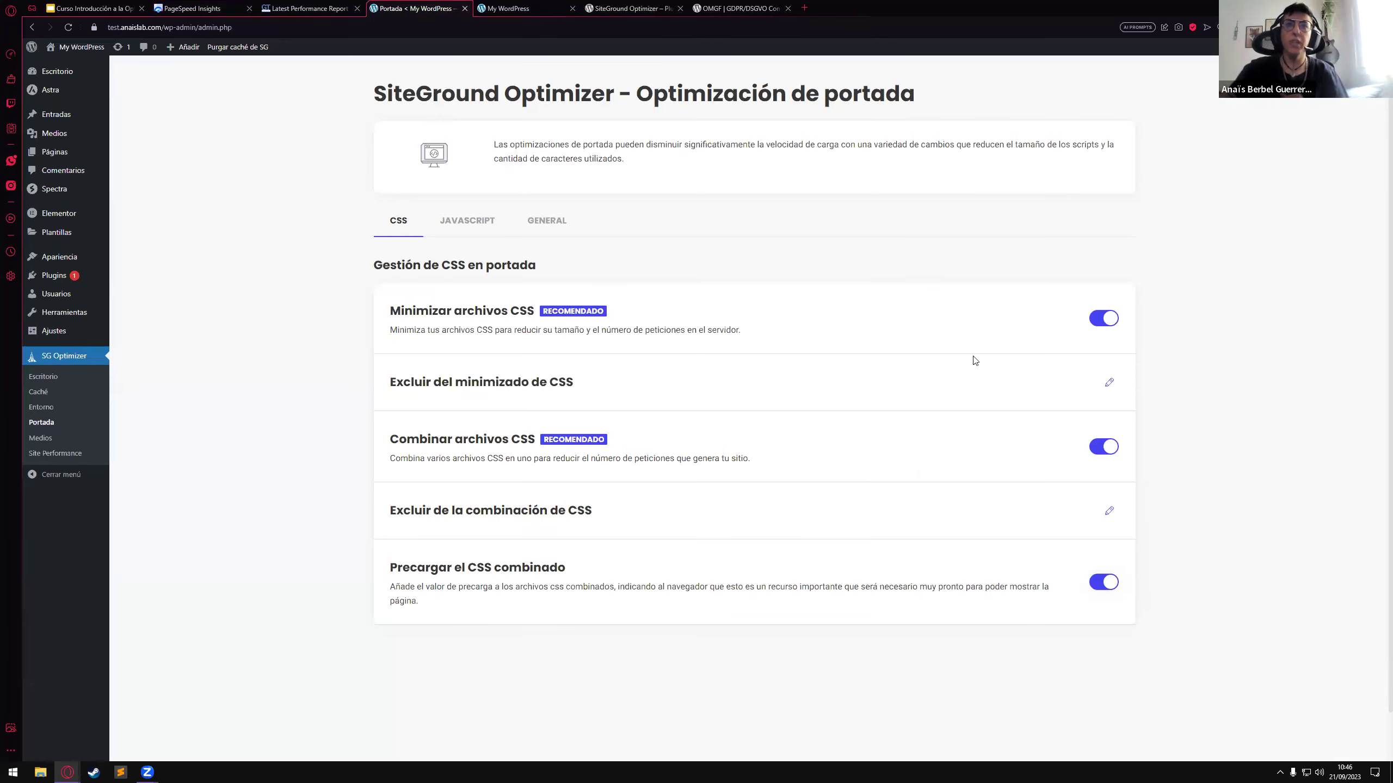
pyautogui.scroll(-1, 868, 451)
pyautogui.scroll(1, 869, 451)
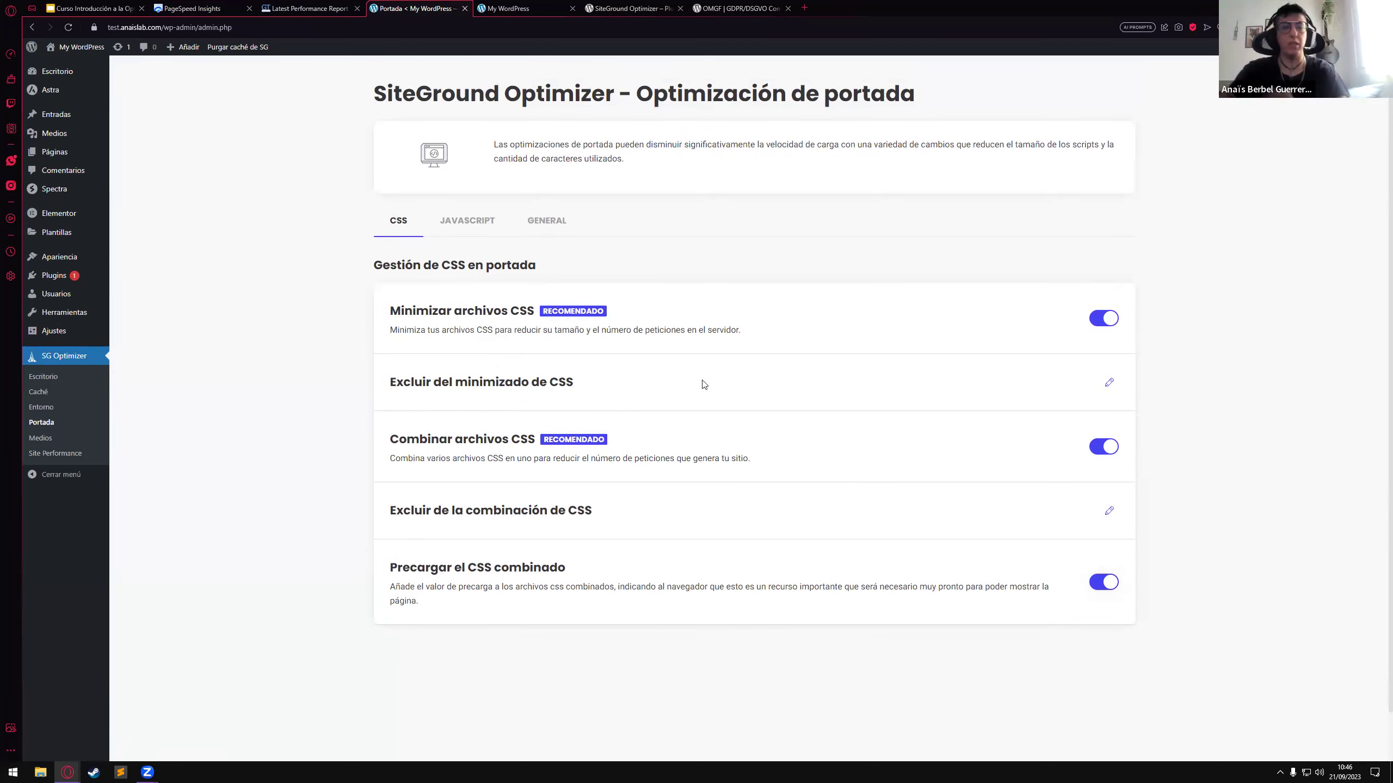
# Enable JavaScript file minification, JavaScript file combination and deferral of render-blocking JavaScript in SiteGround Optimizer's Portada settings.
pyautogui.click(467, 222)
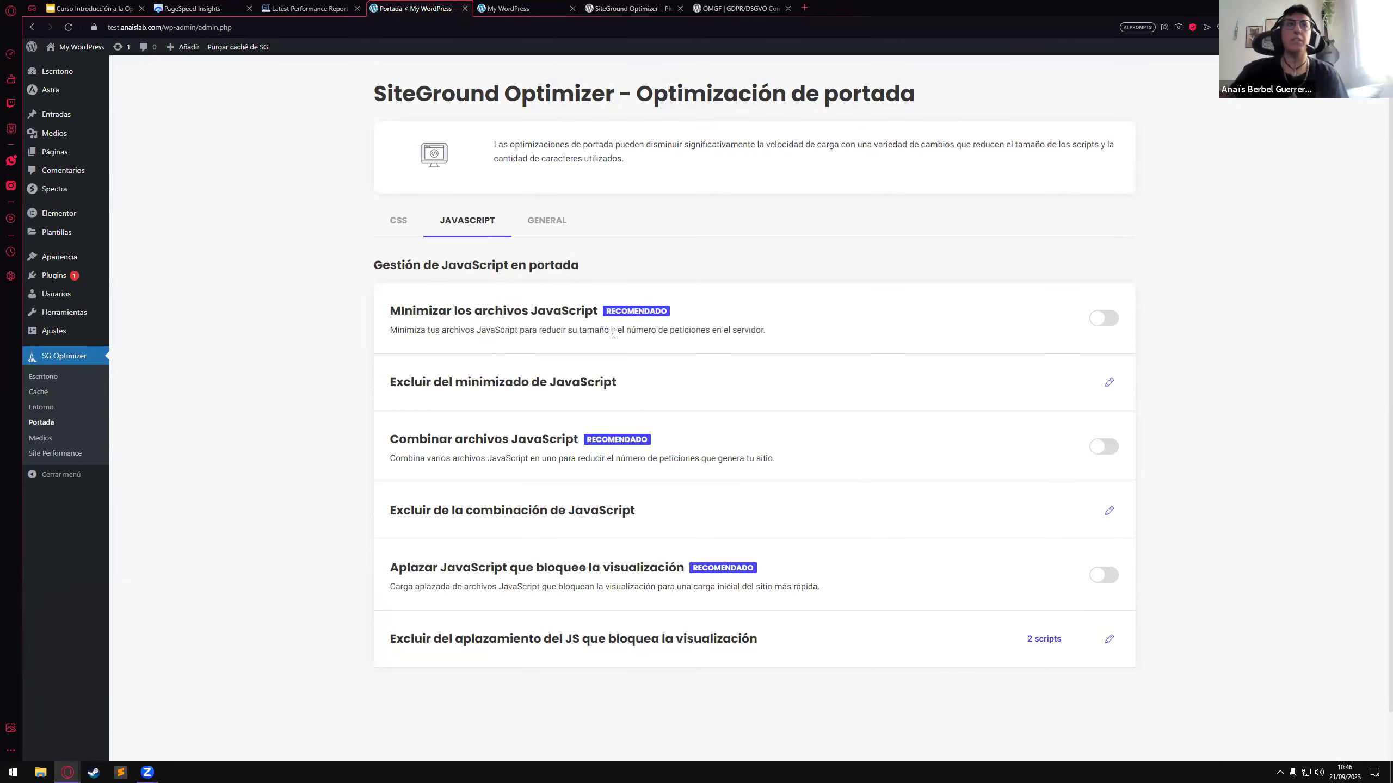
pyautogui.click(1108, 318)
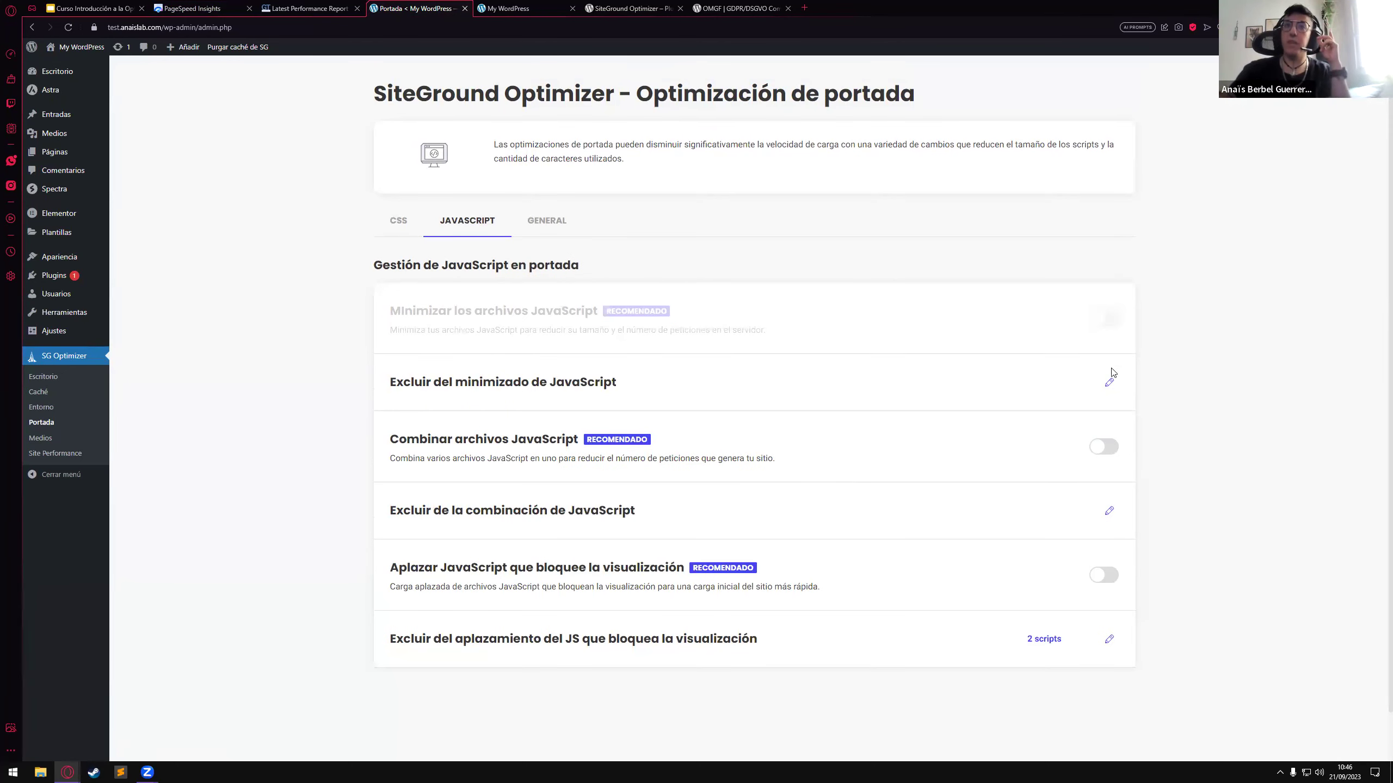
pyautogui.click(1107, 448)
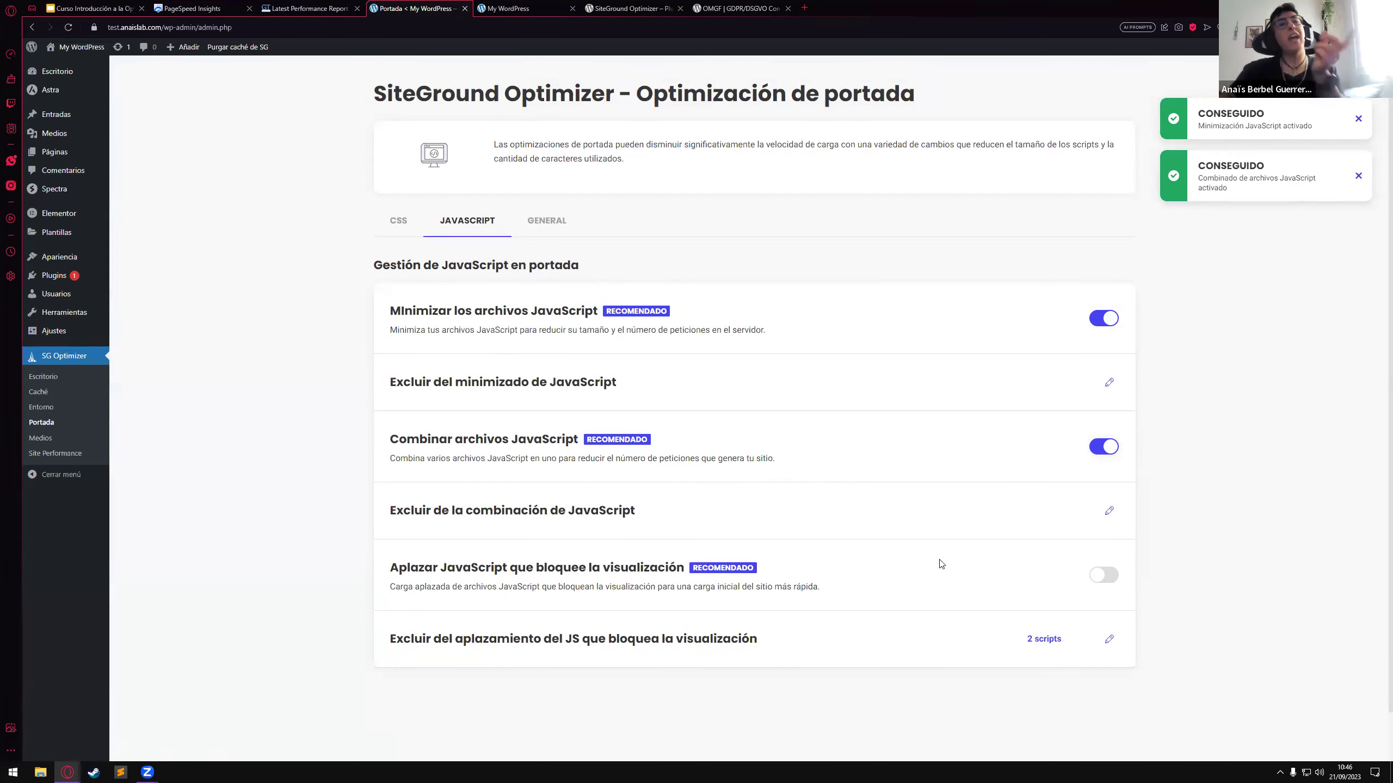
pyautogui.click(1102, 577)
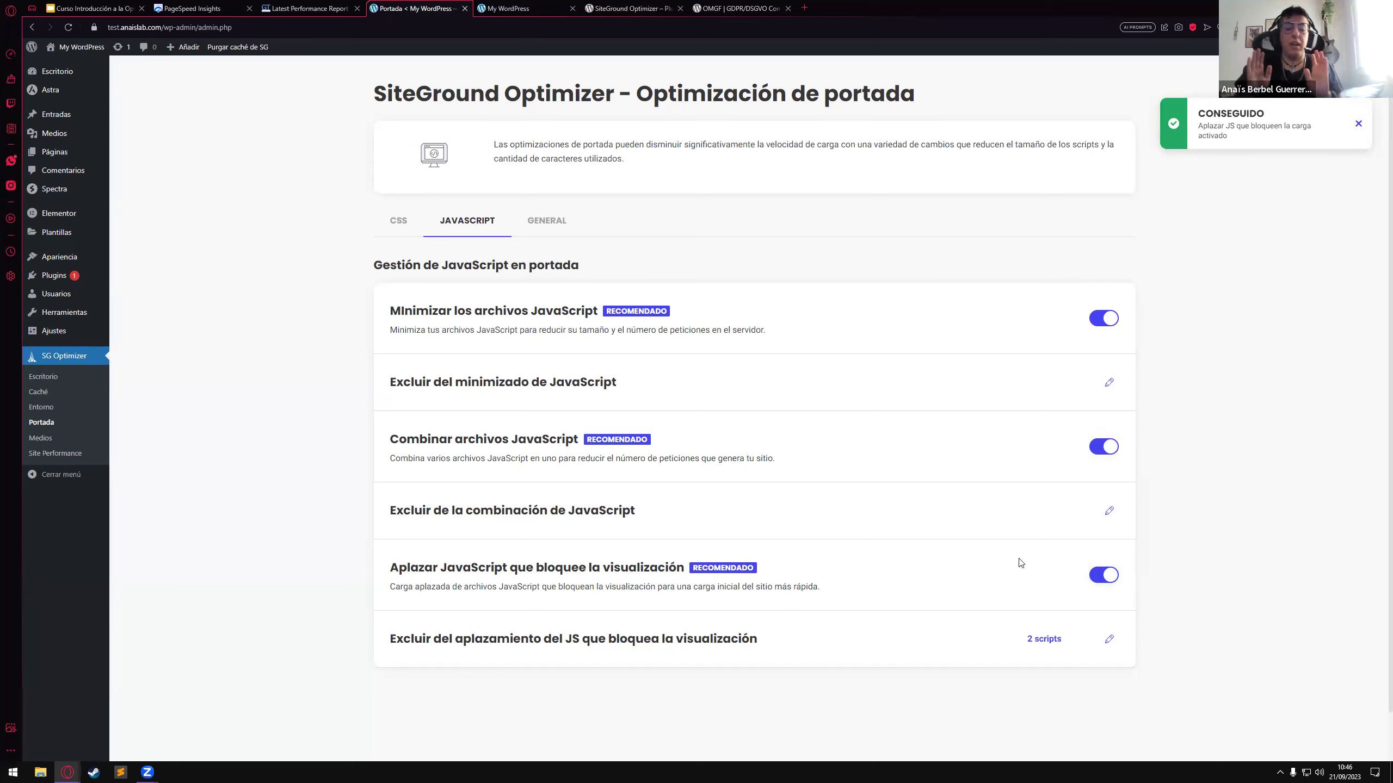
# Look through the test site's front page from the hero section to the popular categories and podcasts.
pyautogui.click(510, 9)
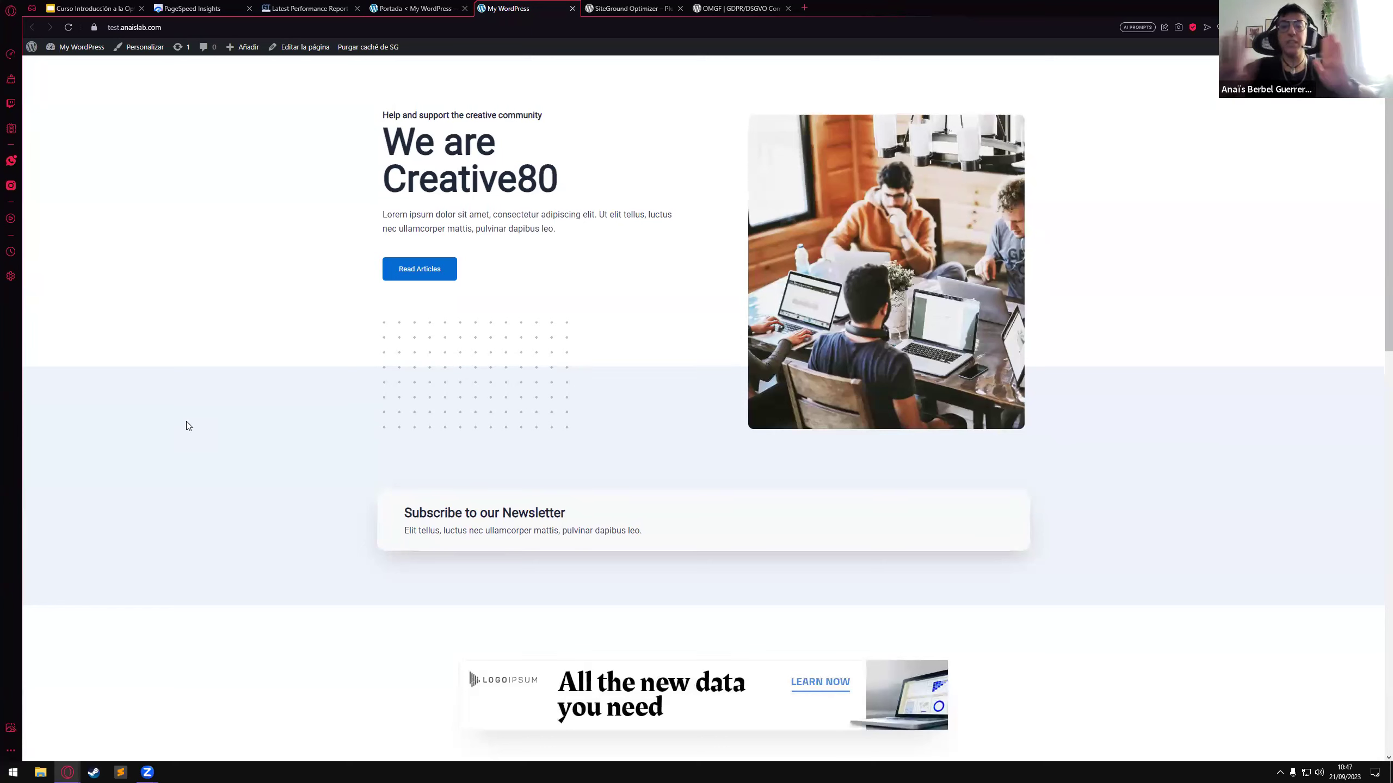
pyautogui.scroll(-4, 234, 461)
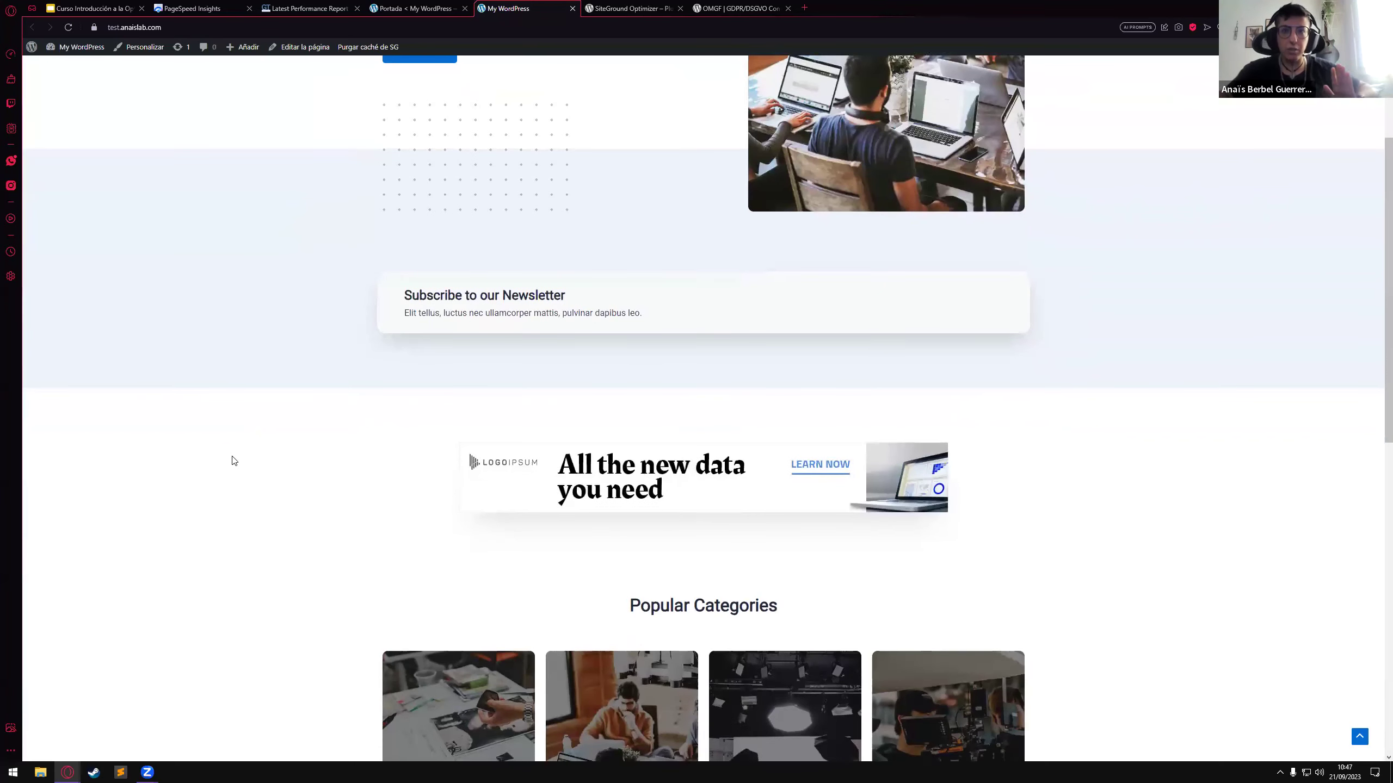
pyautogui.scroll(-6, 234, 461)
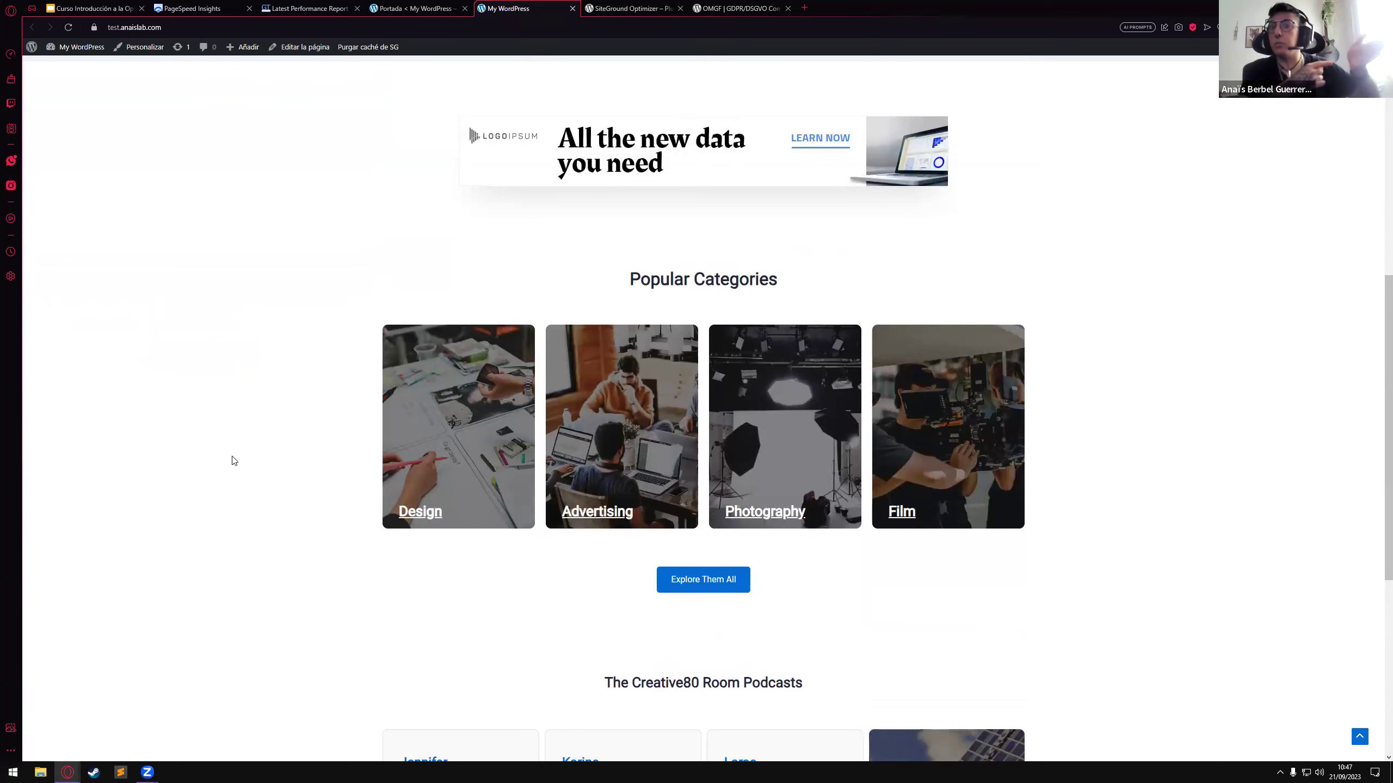
pyautogui.scroll(10, 234, 460)
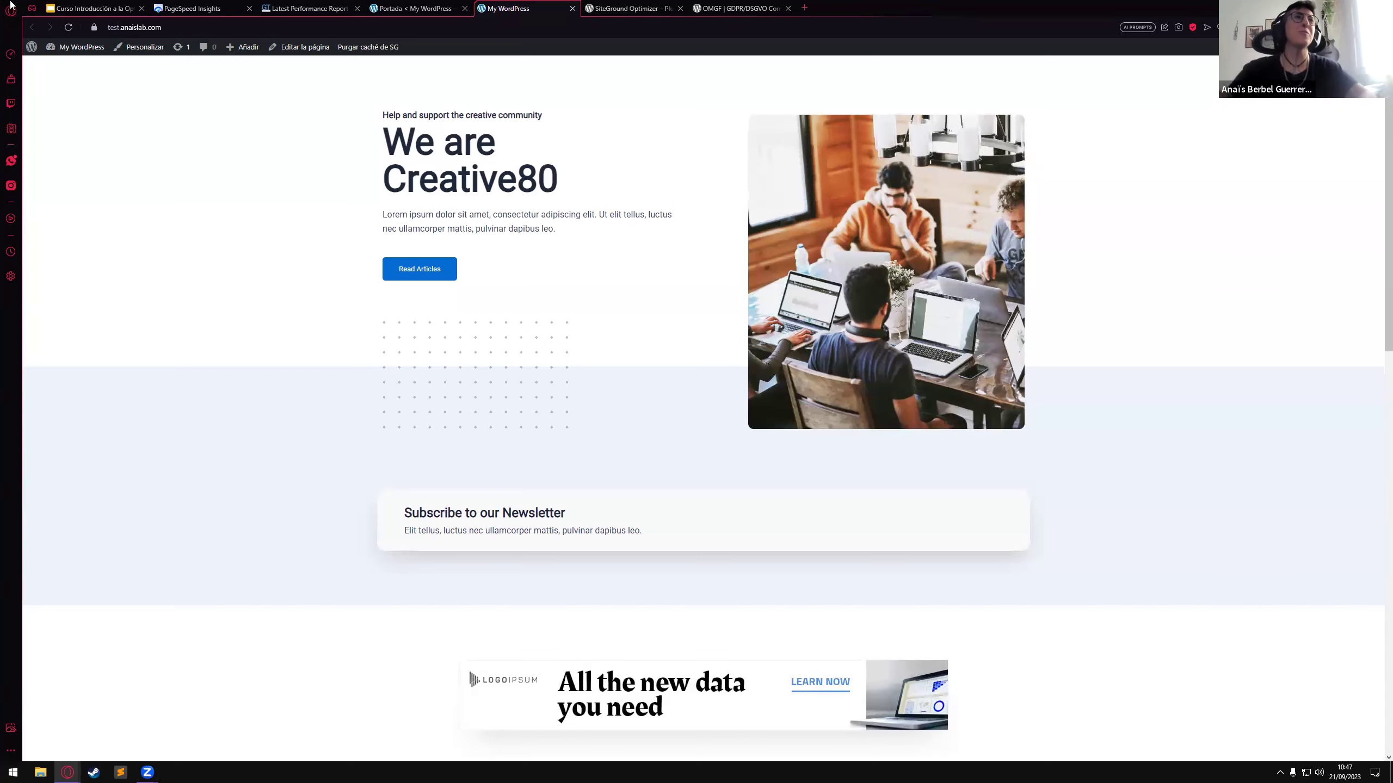
# Examine the Total Blocking Time metric and the render-blocking resources opportunity in the PageSpeed Insights report.
pyautogui.click(216, 6)
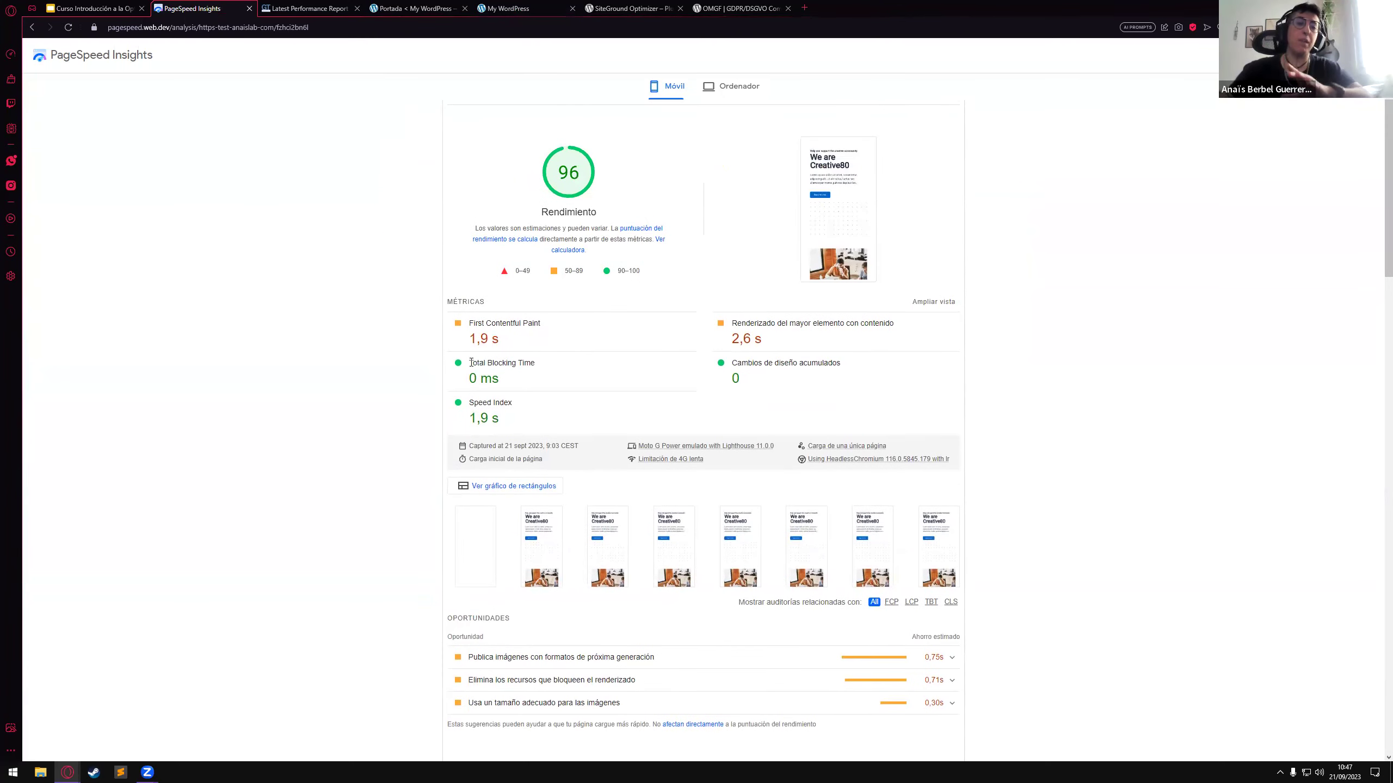
pyautogui.moveTo(470, 363); pyautogui.dragTo(539, 363)
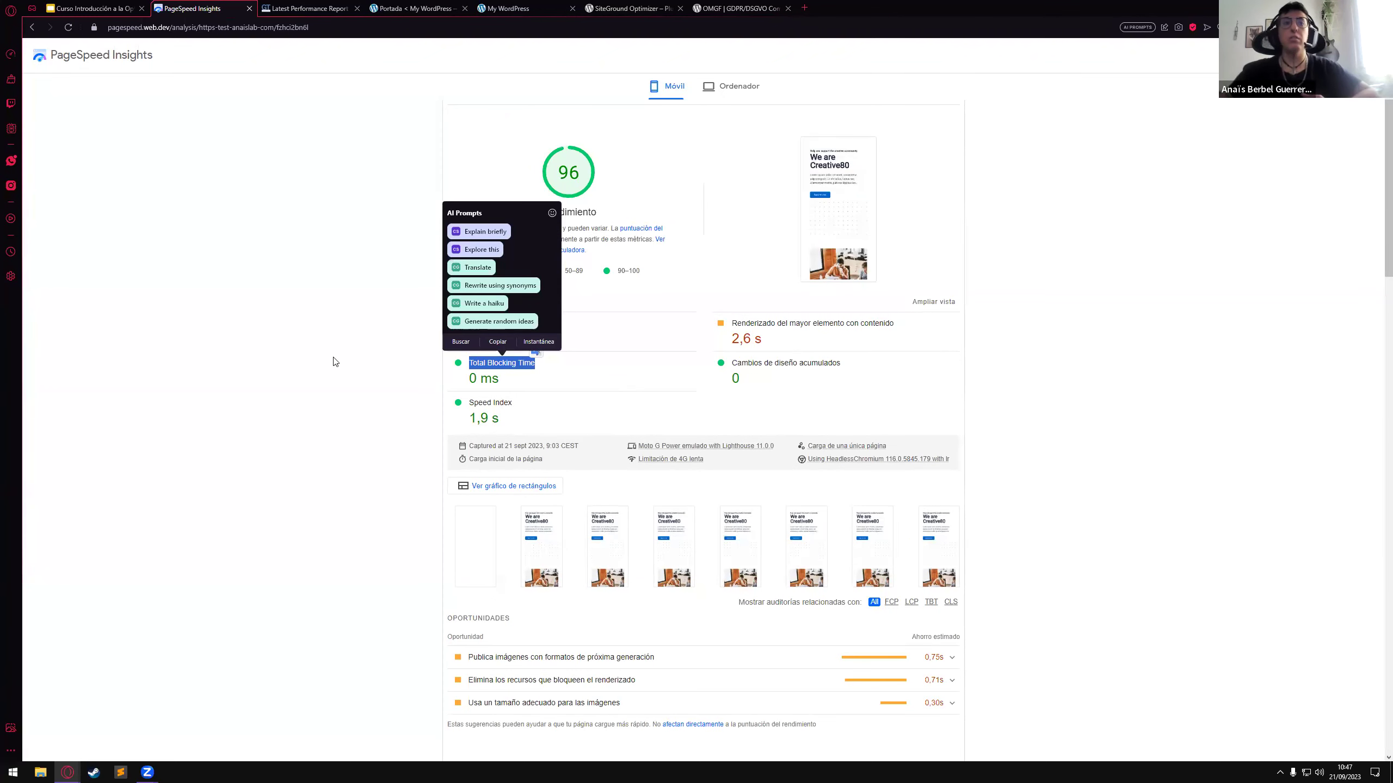
pyautogui.scroll(-4, 335, 362)
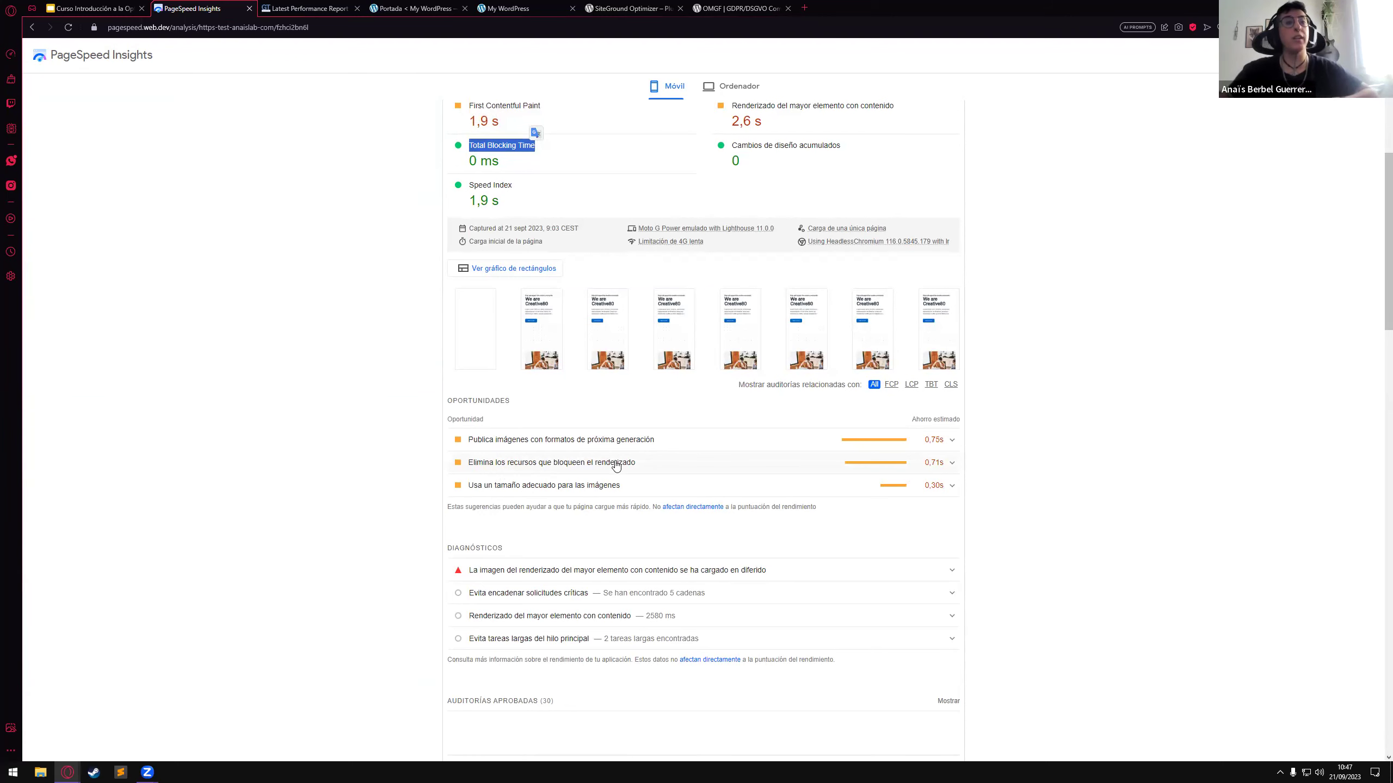
# Enable HTML output minification and removal of query strings from static resources in SiteGround Optimizer's general Portada settings.
pyautogui.click(411, 8)
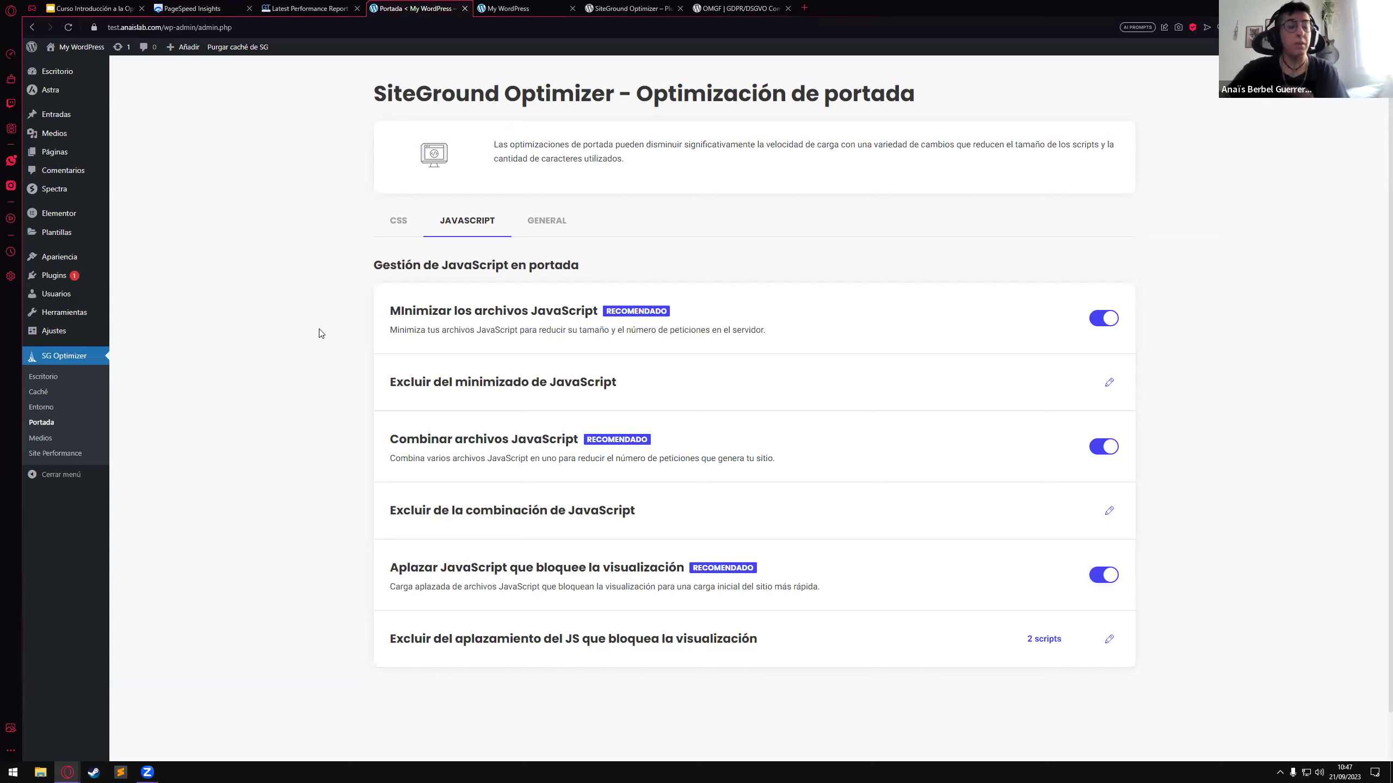
pyautogui.click(547, 232)
pyautogui.scroll(-1, 1223, 376)
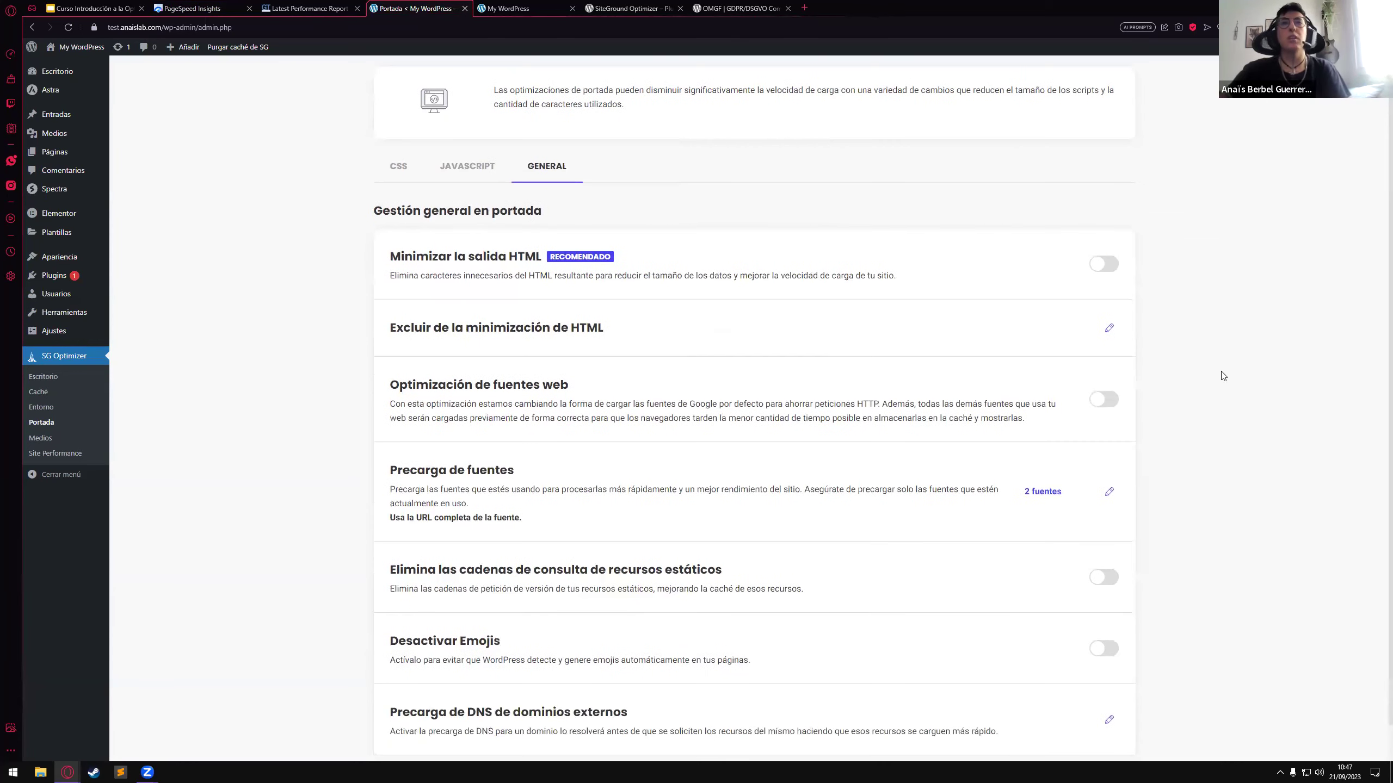
pyautogui.click(1104, 264)
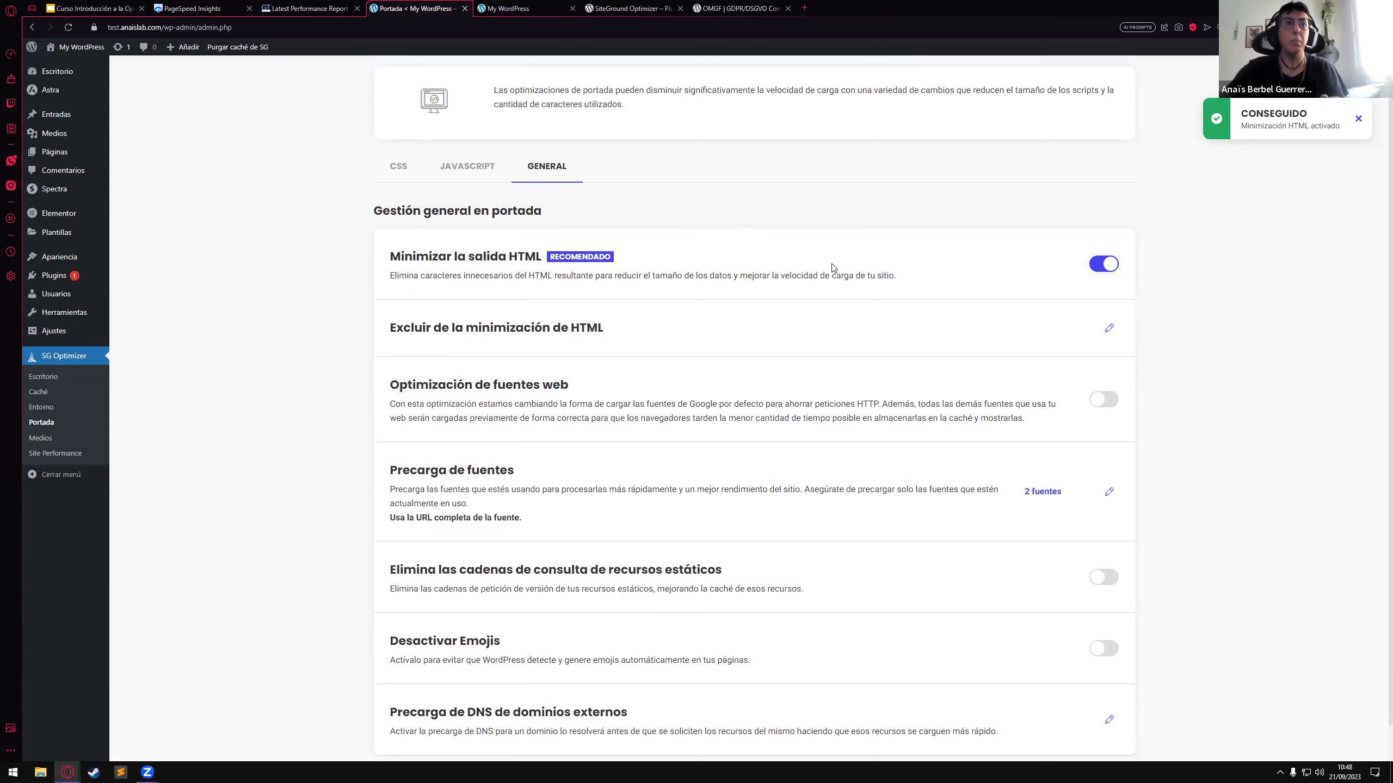
pyautogui.scroll(-1, 822, 280)
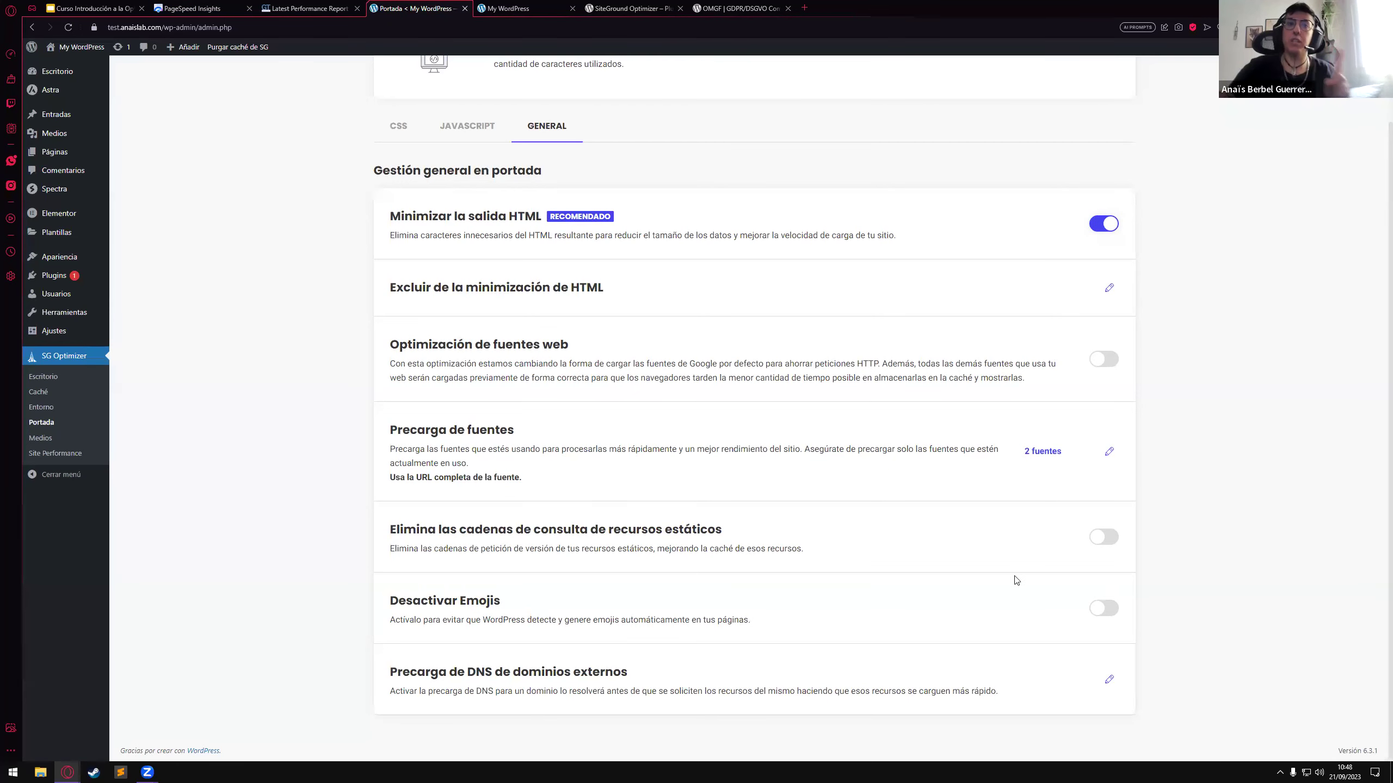
pyautogui.click(1108, 542)
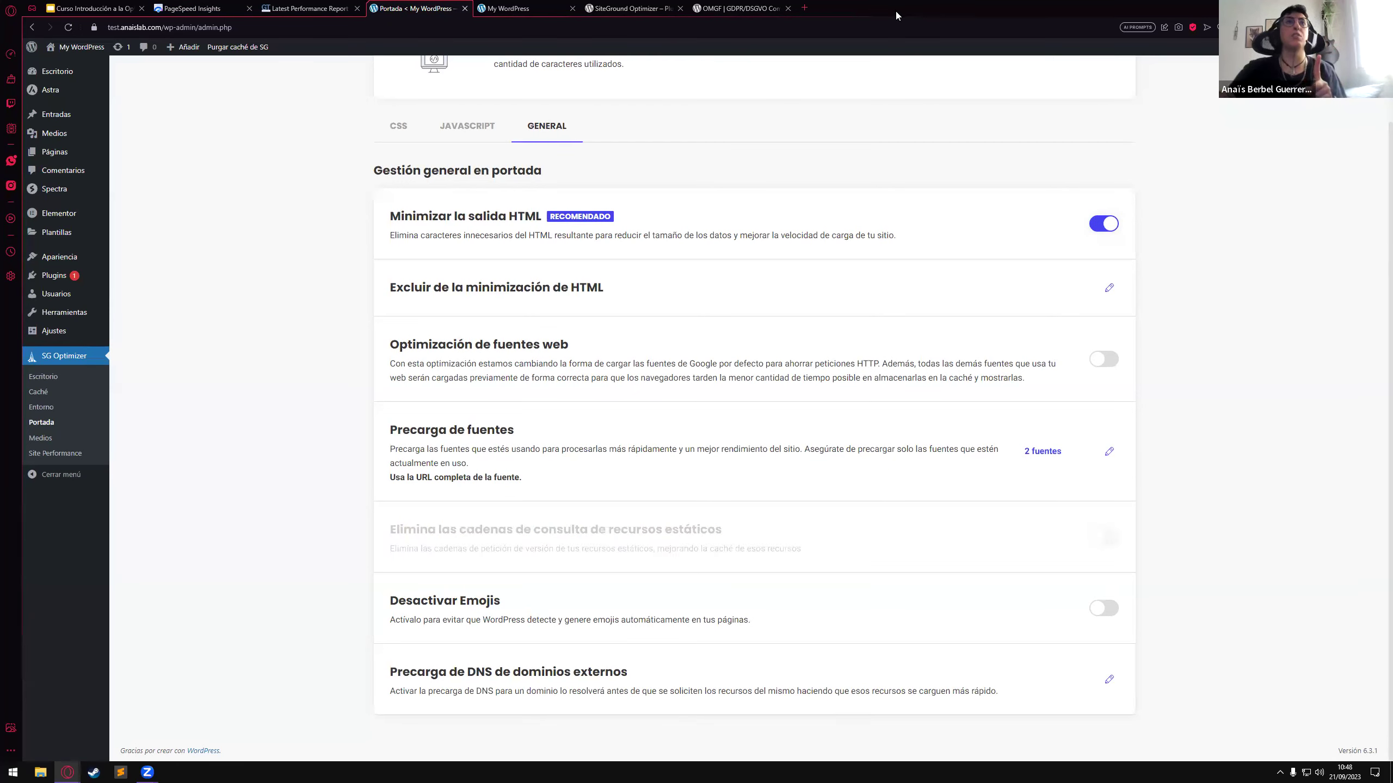
# Examine the version query string in the main.min.css request's URL in the GTmetrix waterfall chart.
pyautogui.click(353, 5)
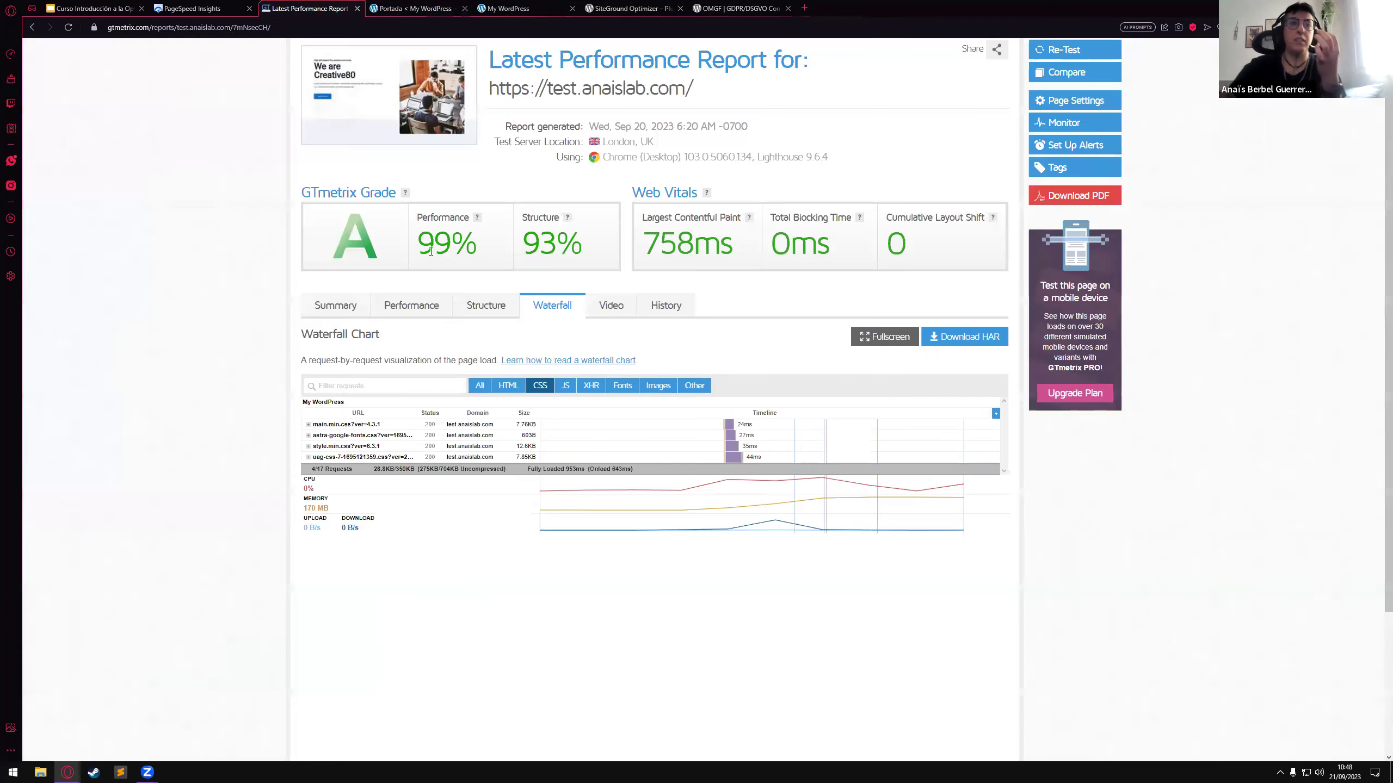
pyautogui.click(381, 425)
pyautogui.moveTo(564, 460); pyautogui.dragTo(535, 462)
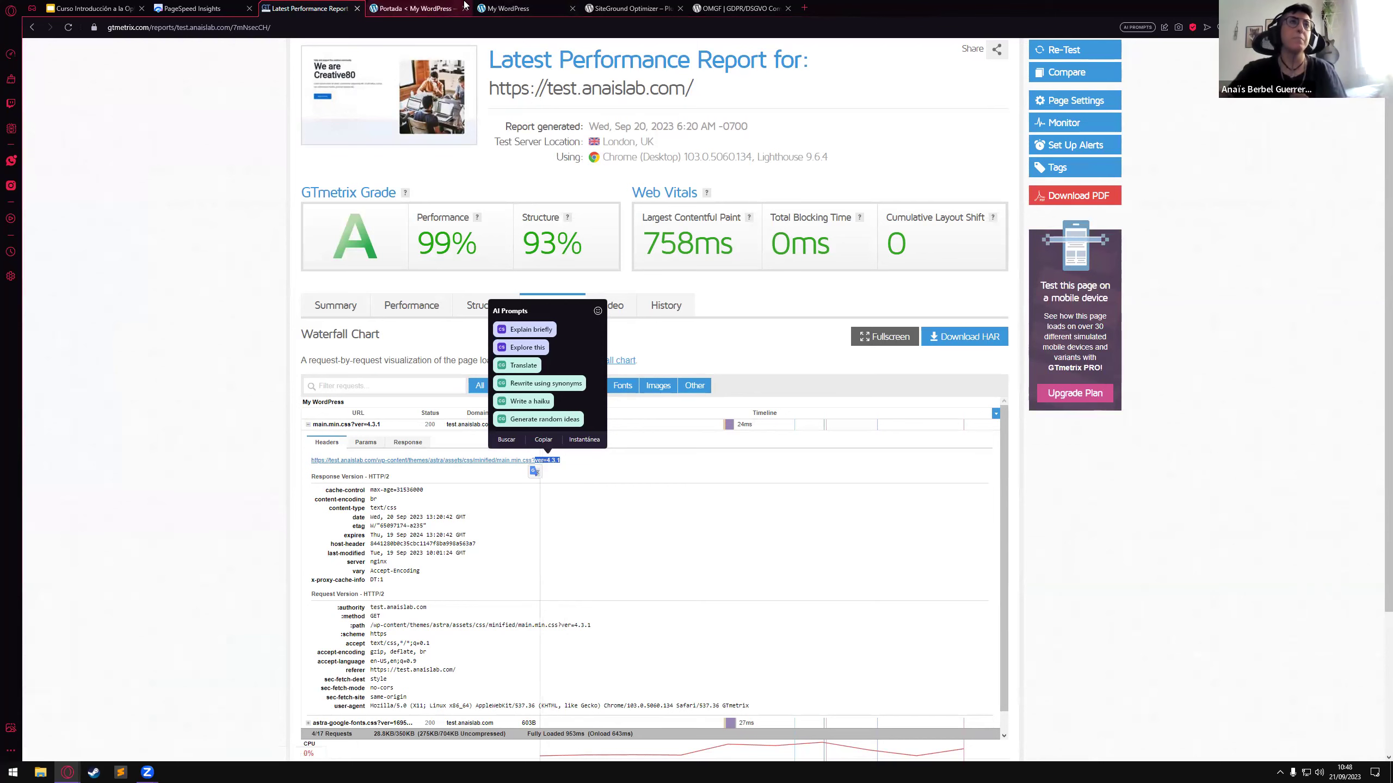
# Return to SiteGround Optimizer's general Portada settings and enable Desactivar Emojis.
pyautogui.click(444, 7)
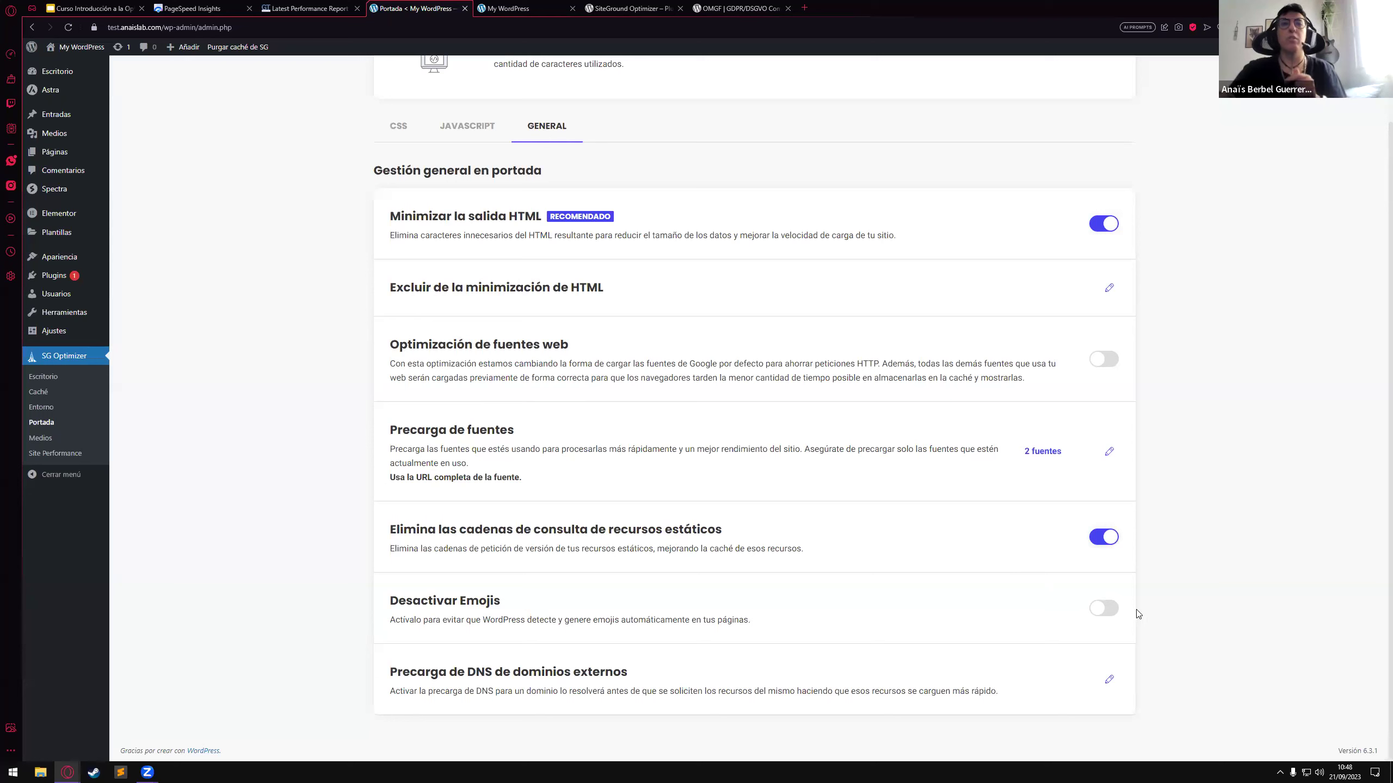
pyautogui.click(1109, 614)
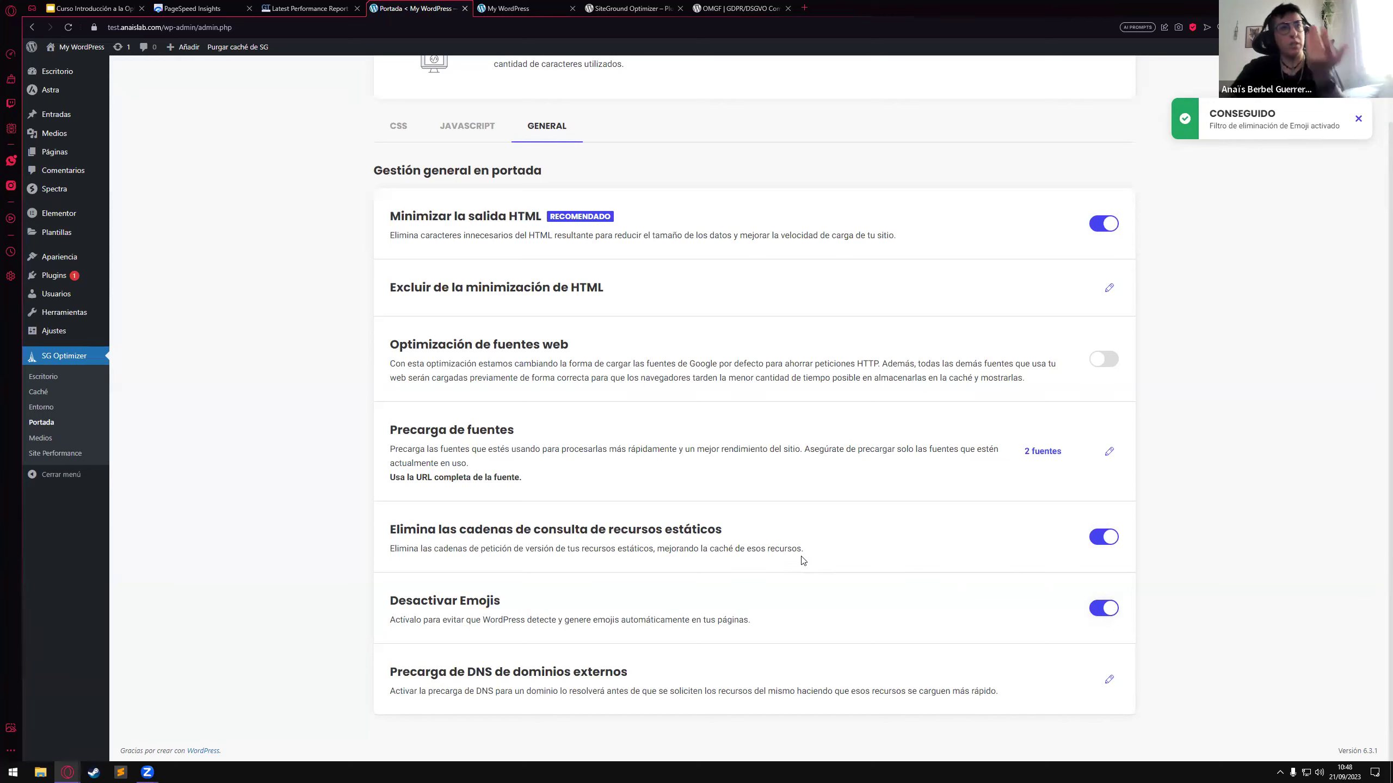
# Enable lazy loading of media (Carga diferida de medios) in SiteGround Optimizer's Medios settings.
pyautogui.click(94, 442)
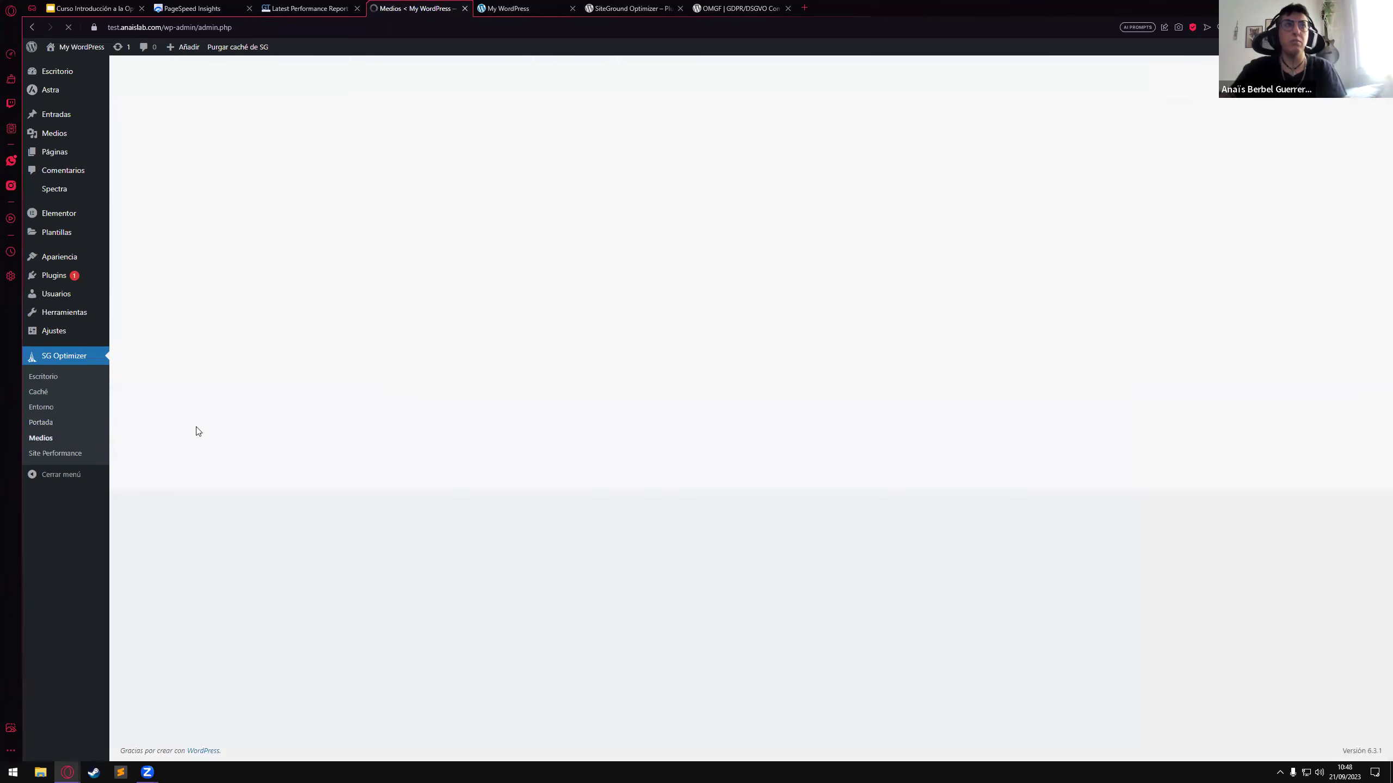
pyautogui.scroll(-3, 193, 430)
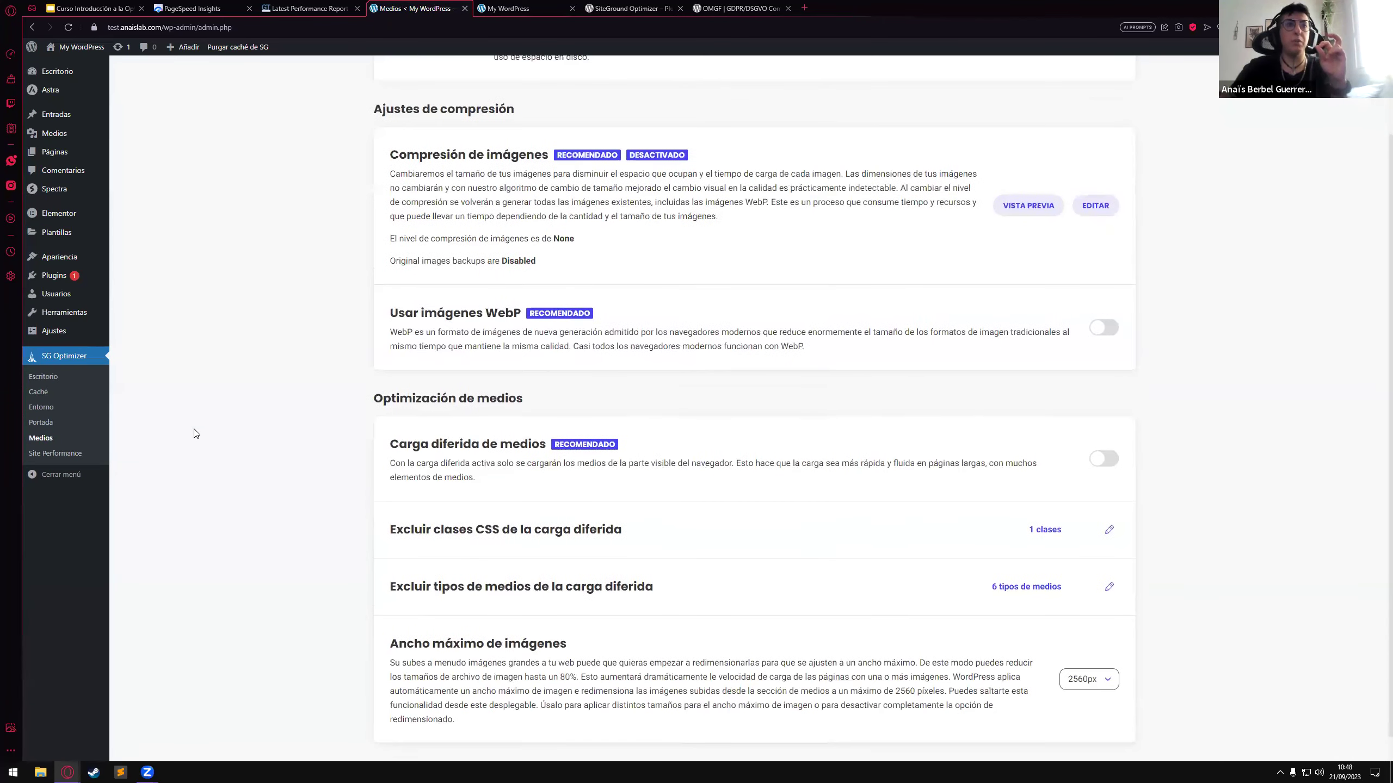
pyautogui.moveTo(389, 417); pyautogui.dragTo(547, 417)
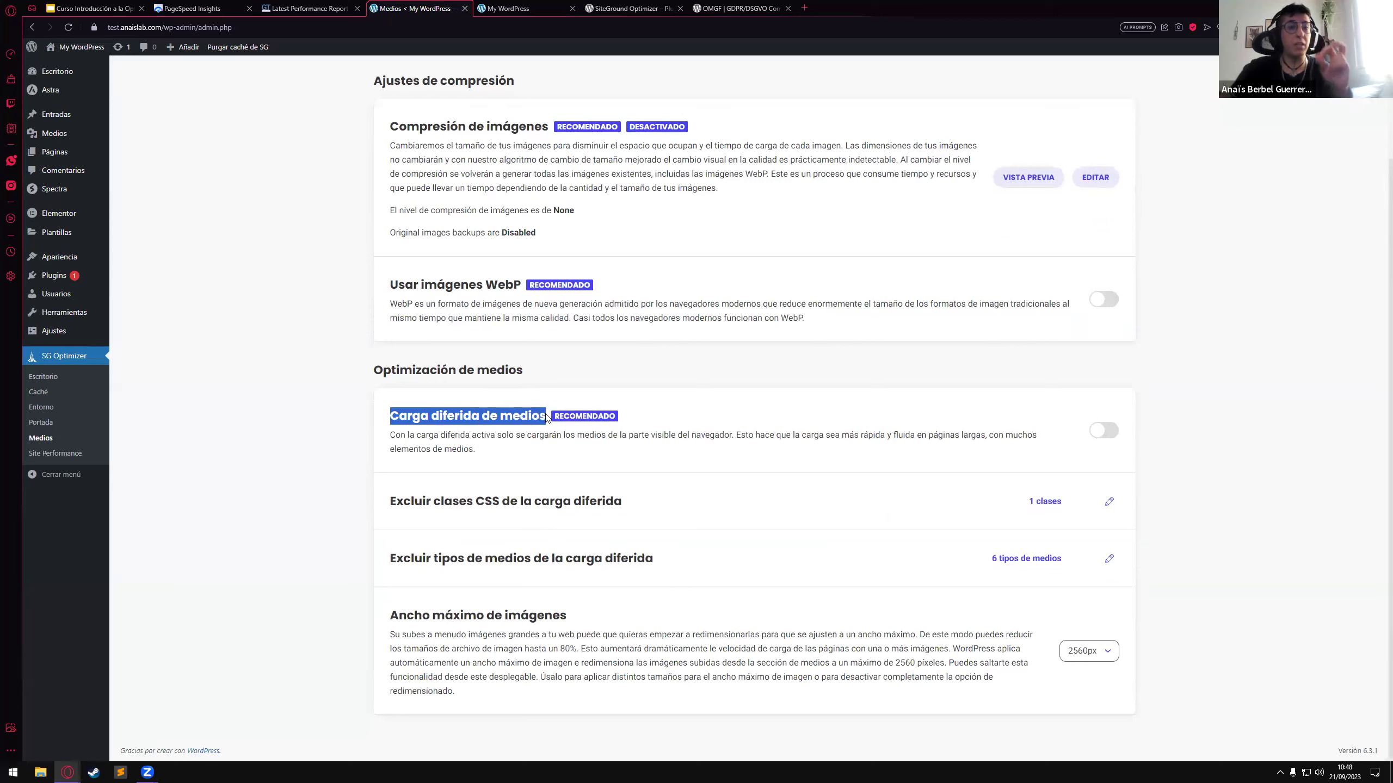
pyautogui.click(1104, 430)
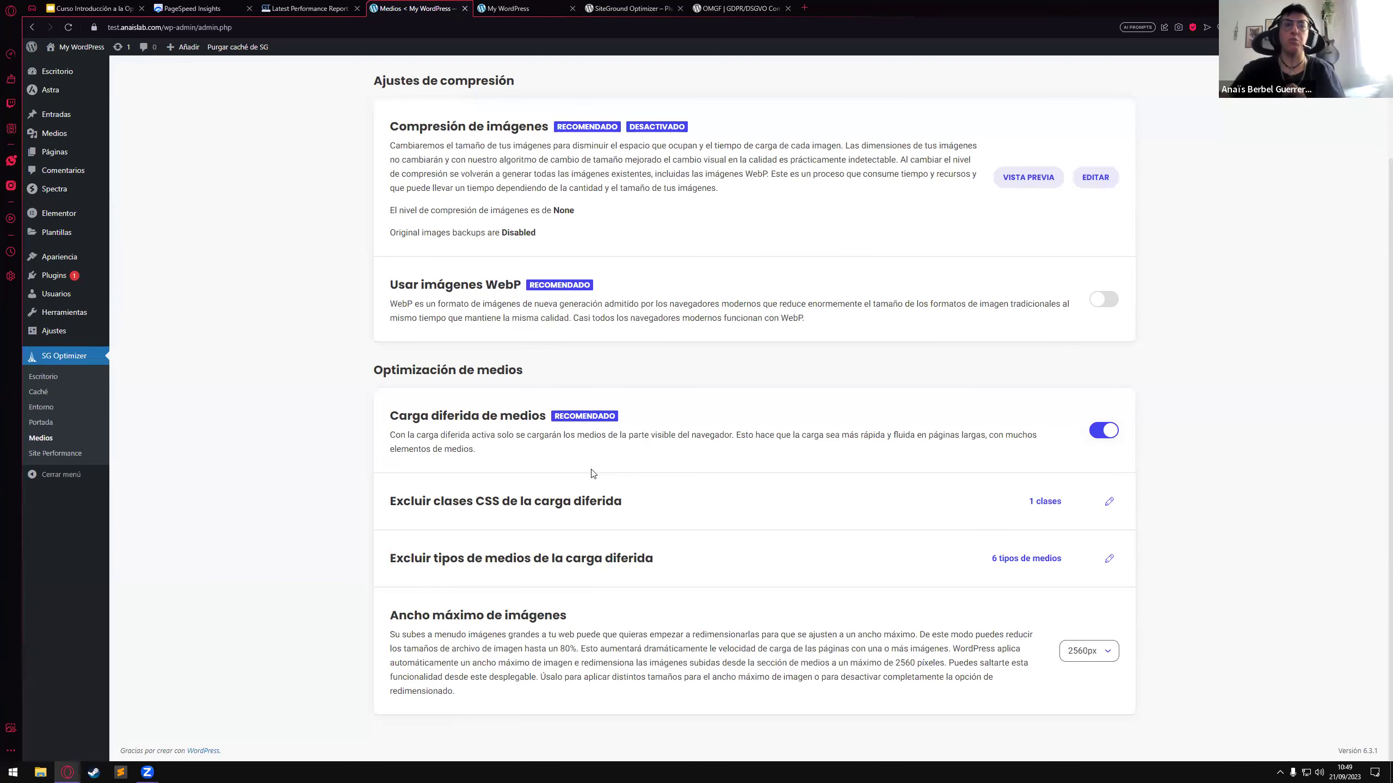
pyautogui.scroll(3, 592, 474)
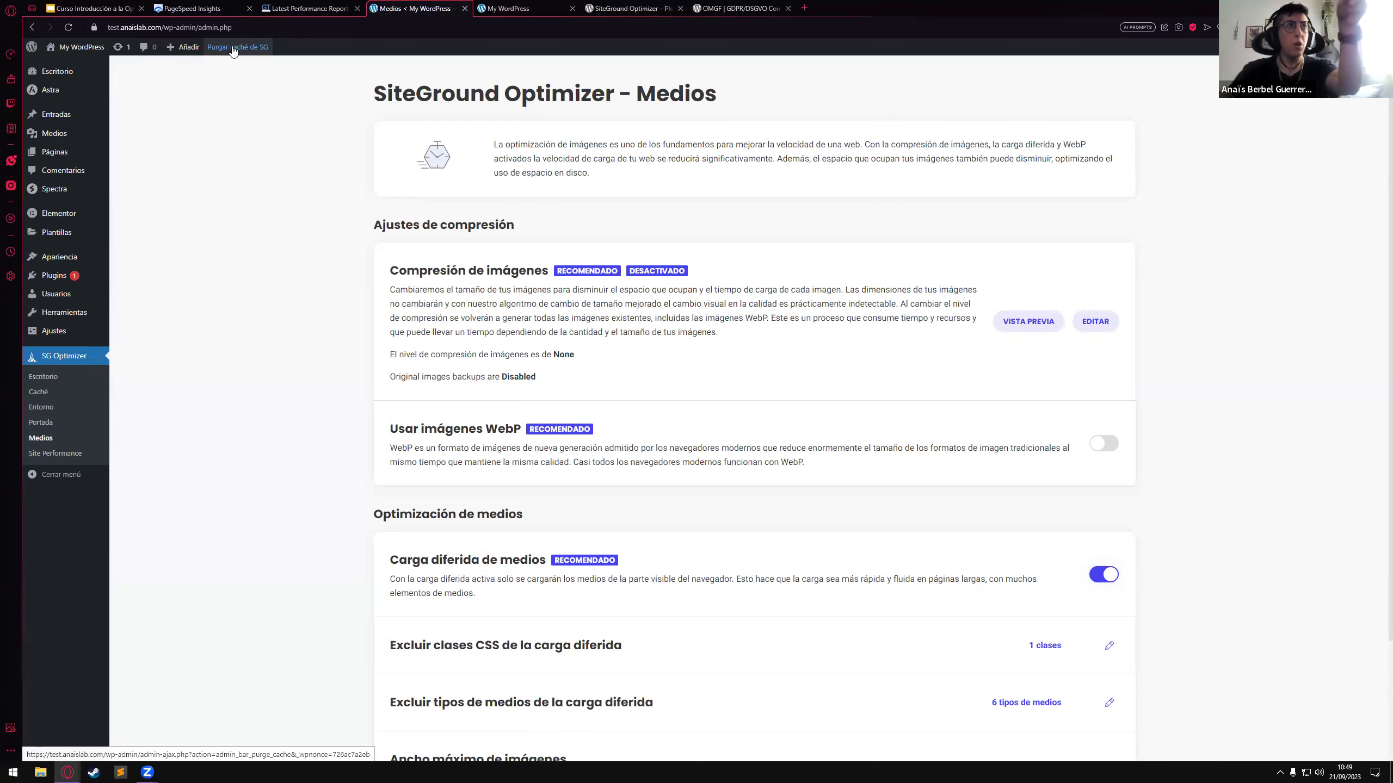
# Review the summary of the PageSpeed Insights report and open the Optimize Google Fonts settings in WordPress.
pyautogui.click(204, 7)
pyautogui.scroll(8, 406, 363)
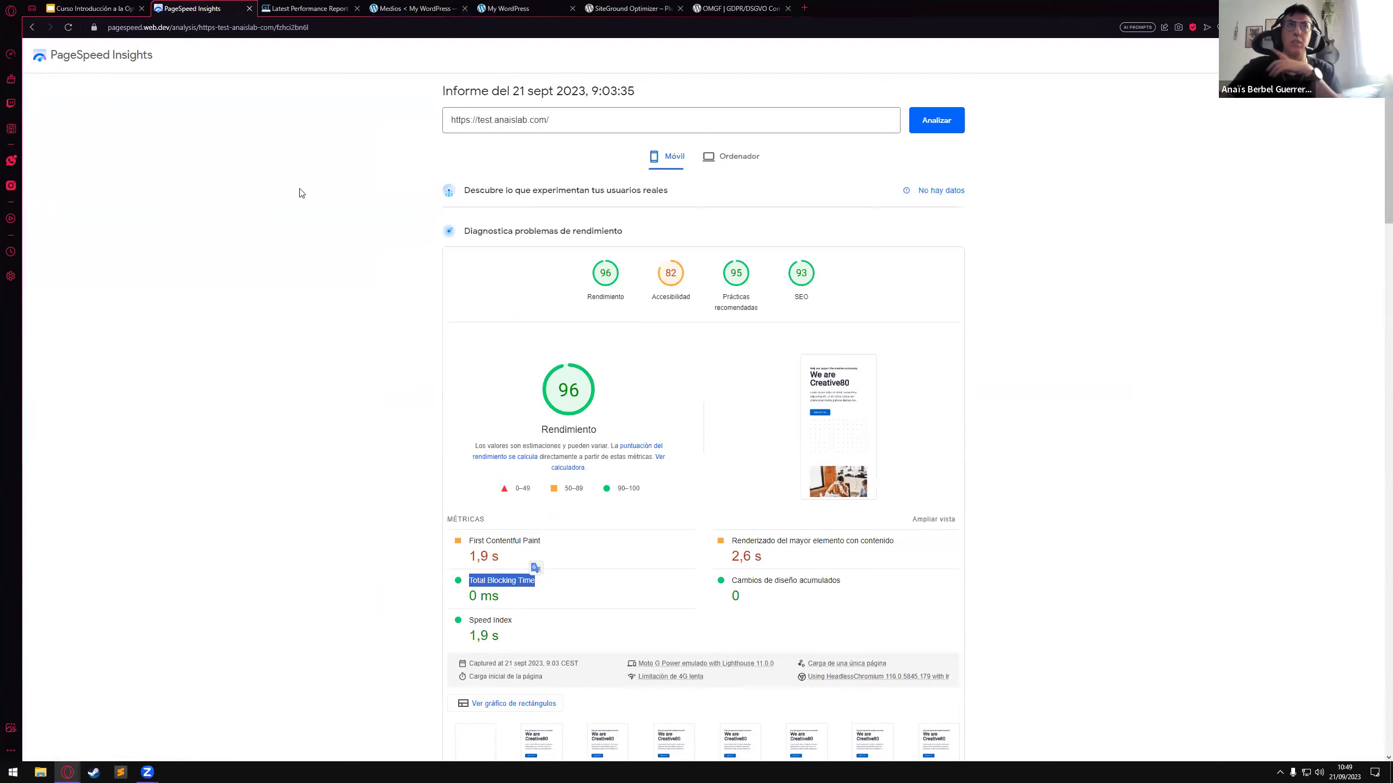
pyautogui.click(400, 8)
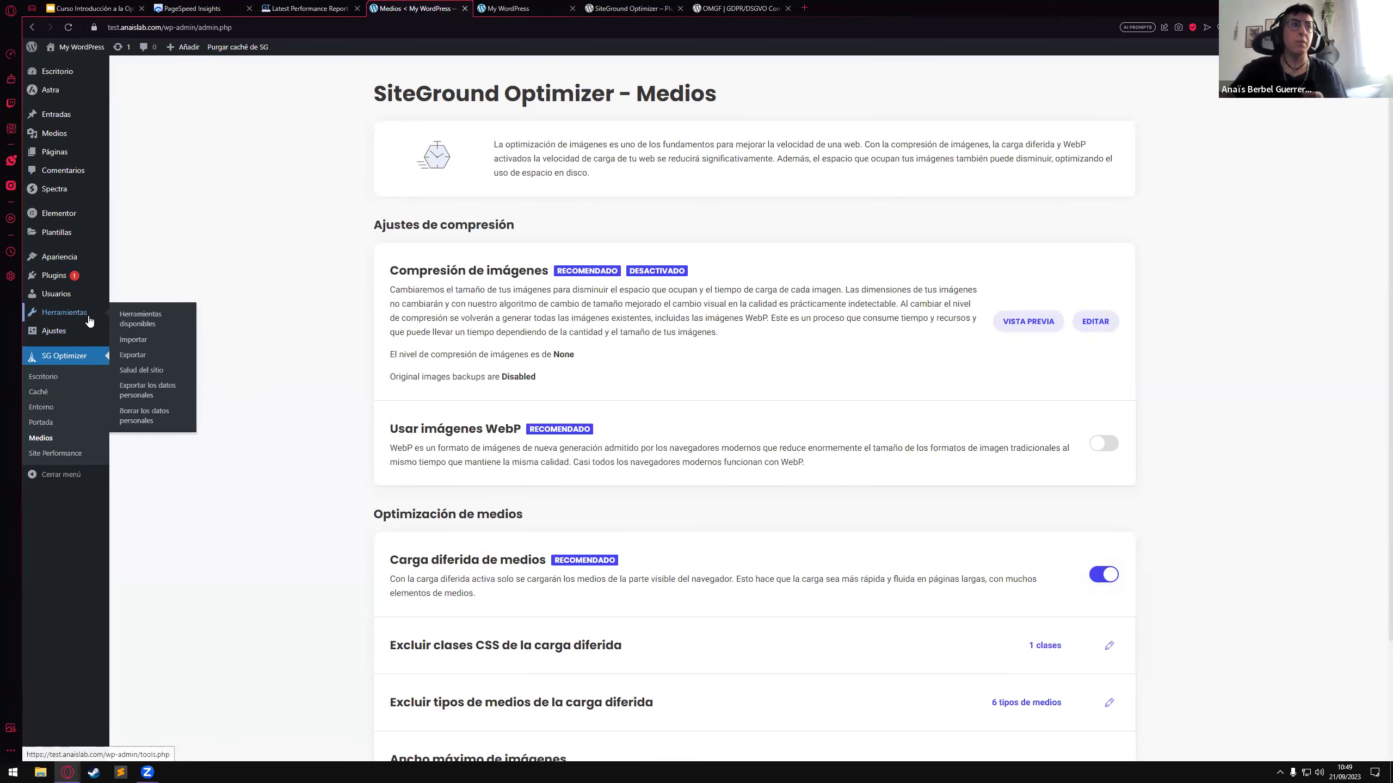
pyautogui.moveTo(87, 331)
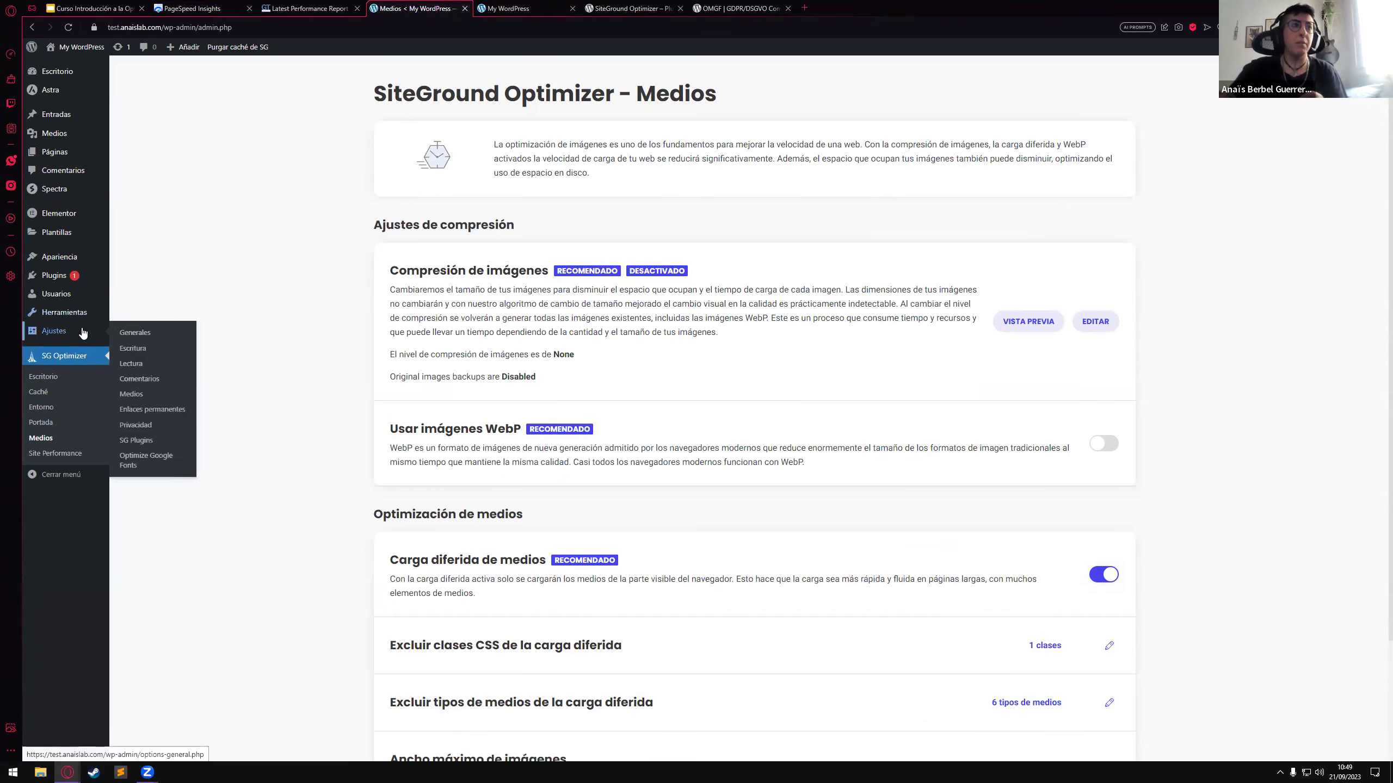
pyautogui.click(166, 462)
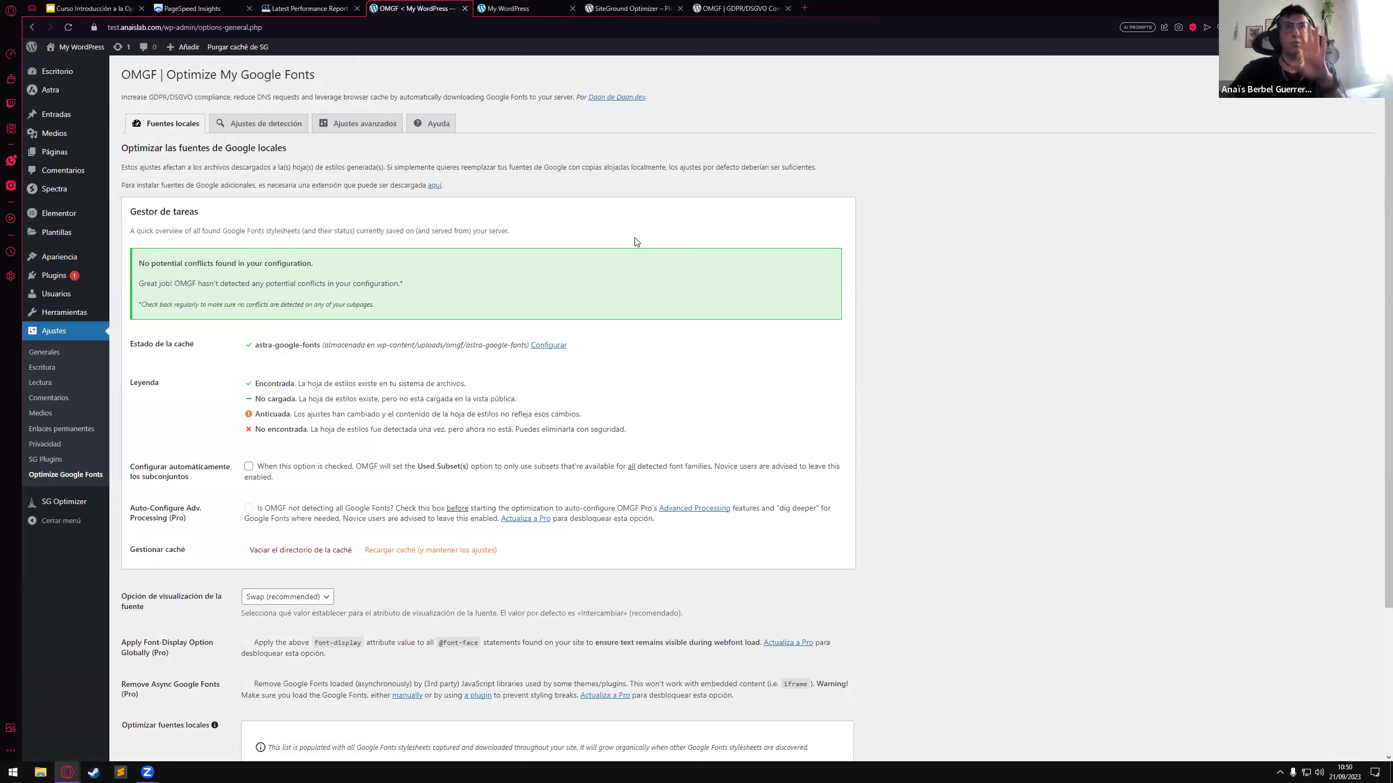
# Open the Astra theme dashboard in a new browser tab and switch to it.
pyautogui.moveTo(67, 99)
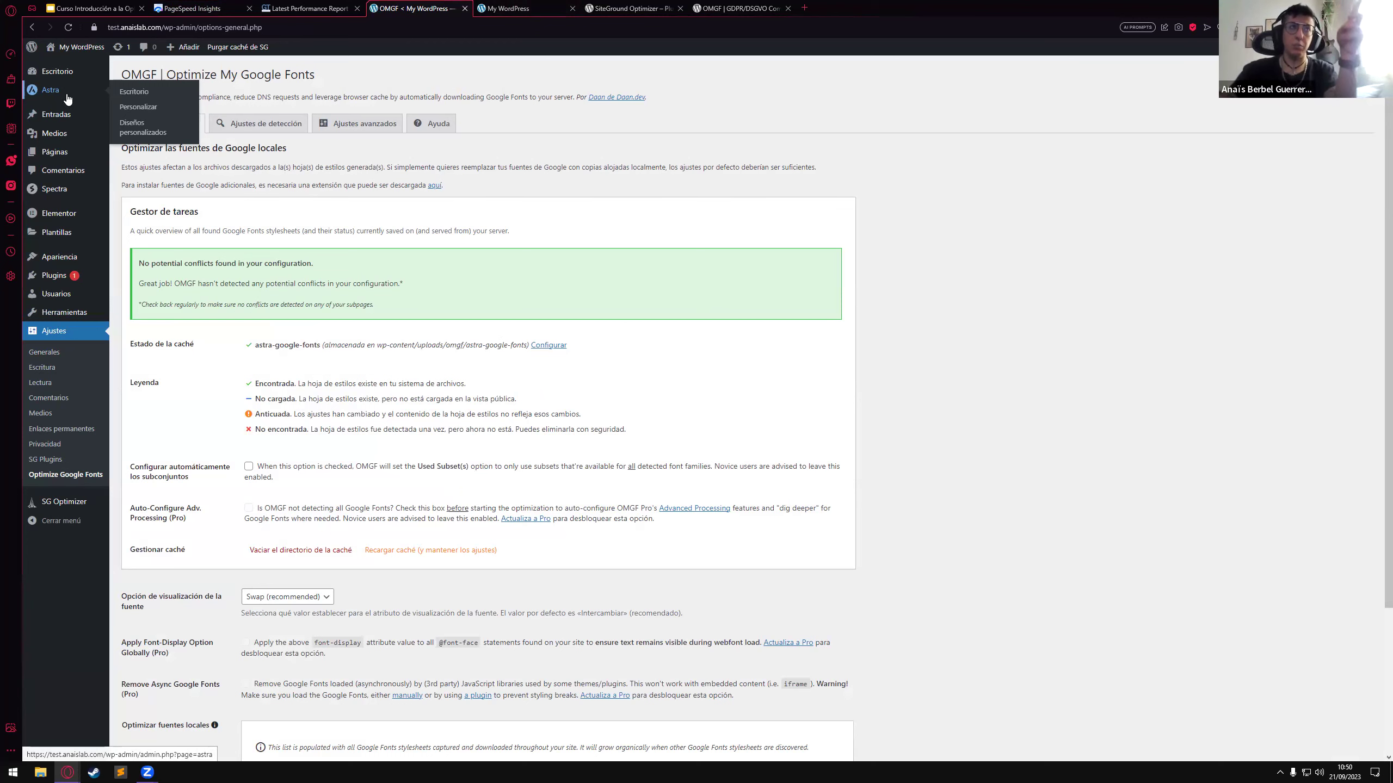
pyautogui.middleClick(68, 99)
pyautogui.click(521, 8)
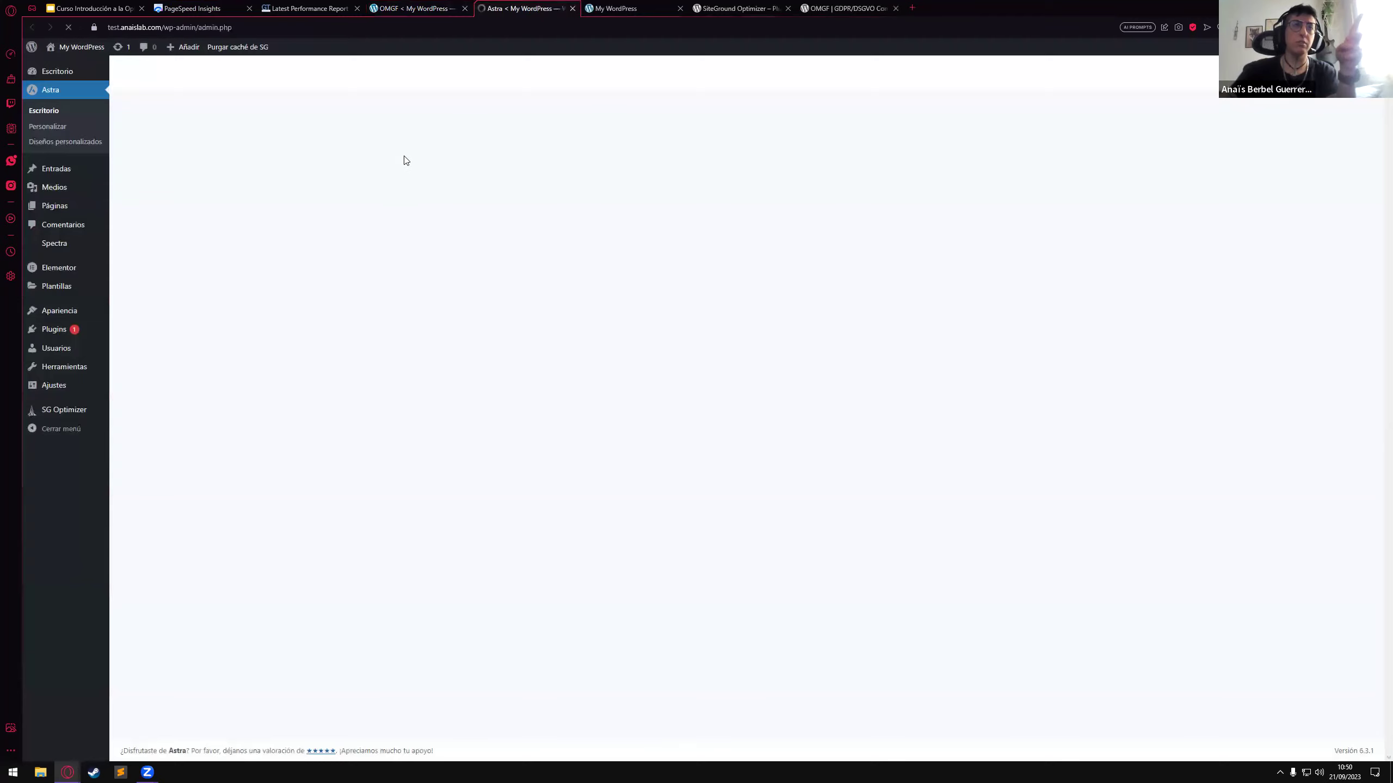
# Examine the options for loading and preloading Google fonts locally in Astra's Rendimiento settings.
pyautogui.click(285, 73)
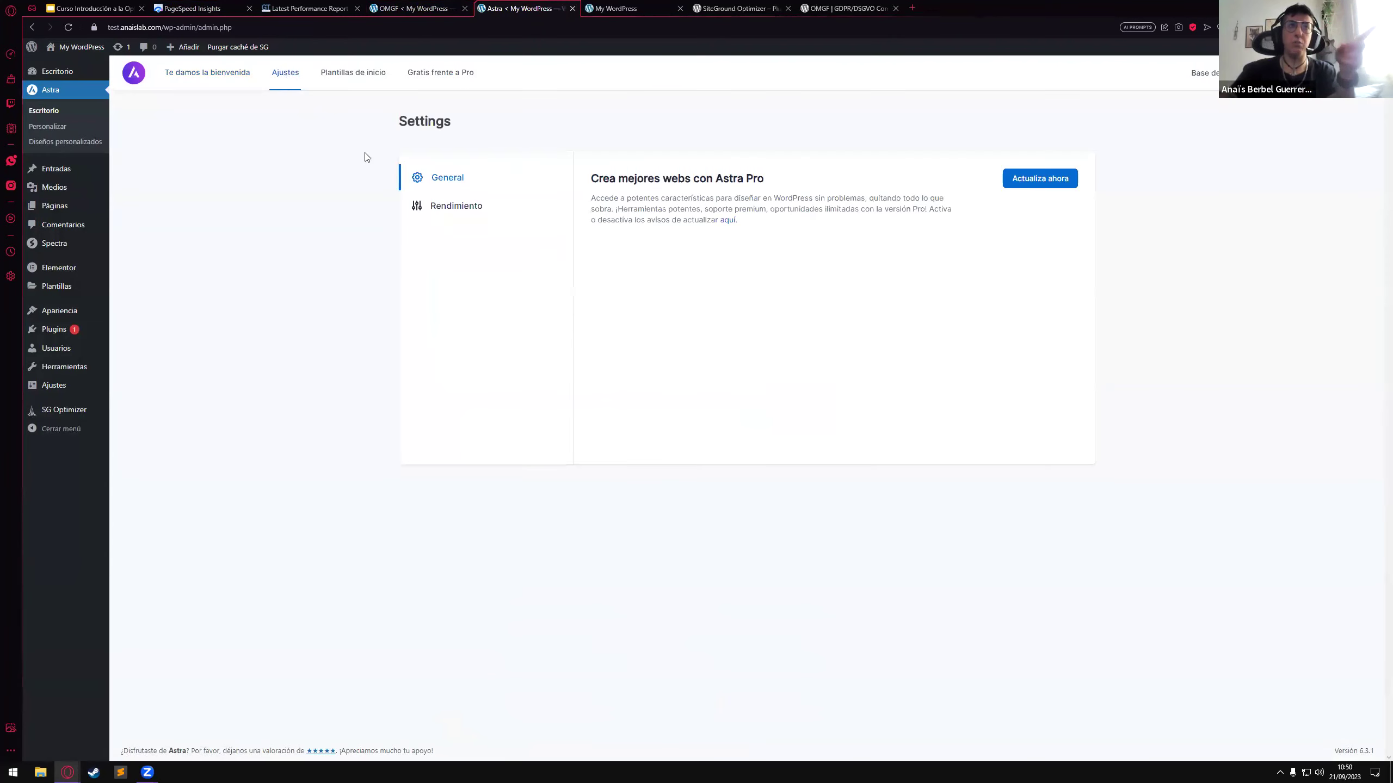
pyautogui.click(462, 209)
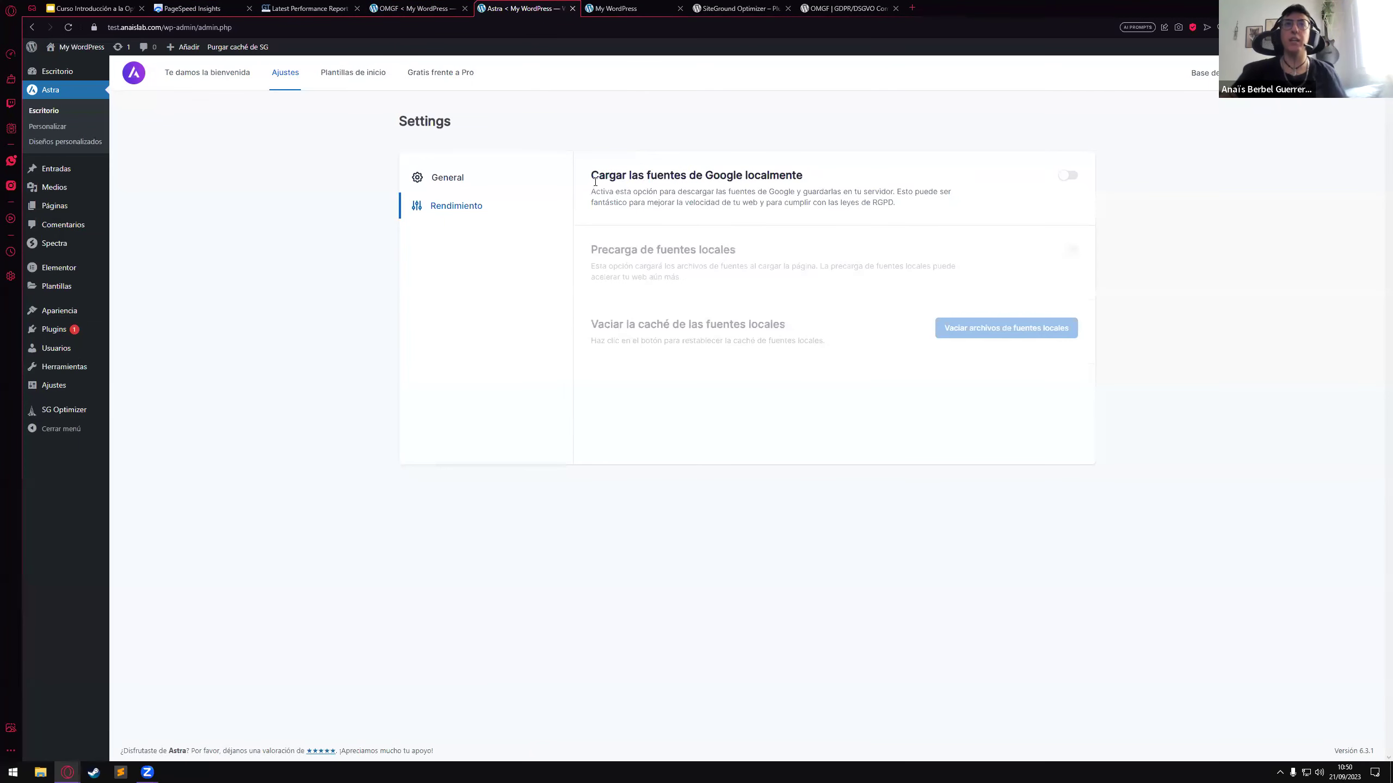
pyautogui.moveTo(591, 175); pyautogui.dragTo(821, 184)
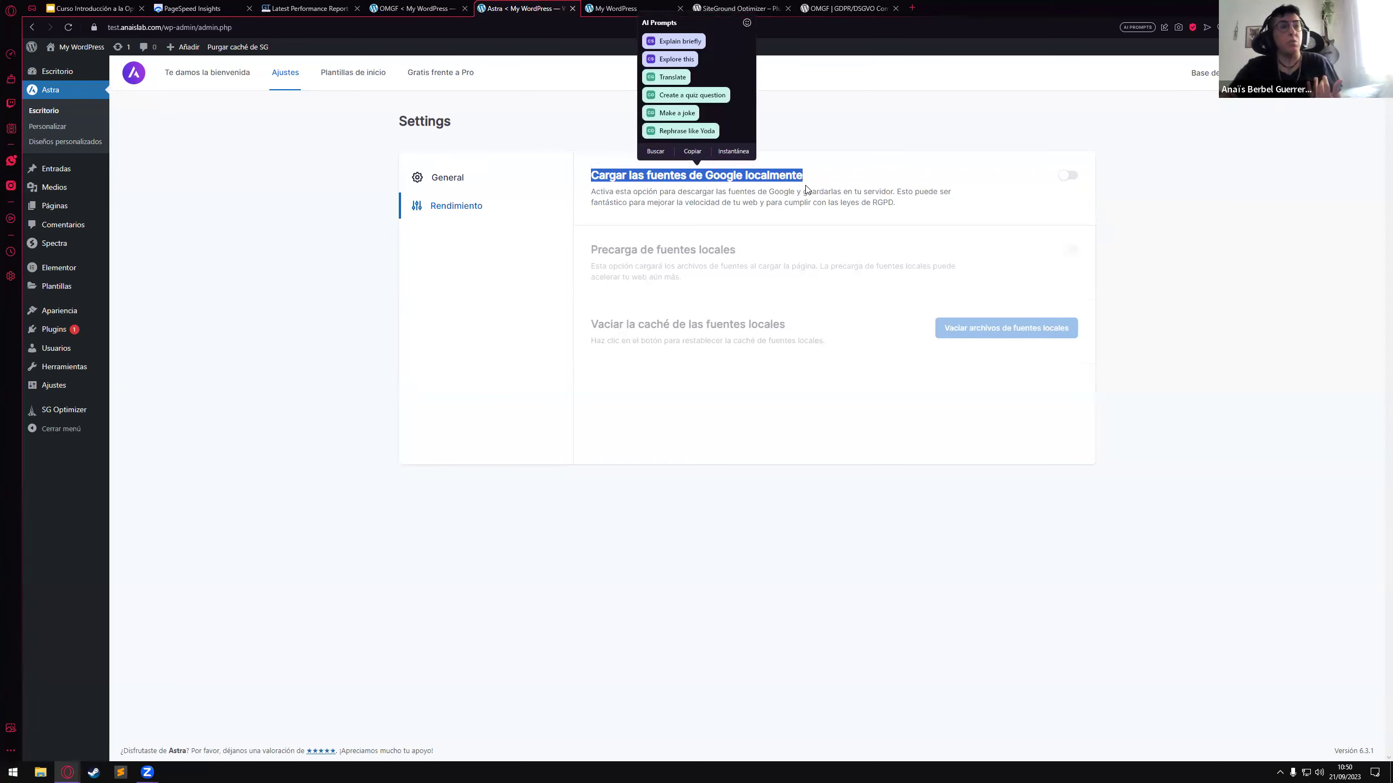
pyautogui.click(594, 253)
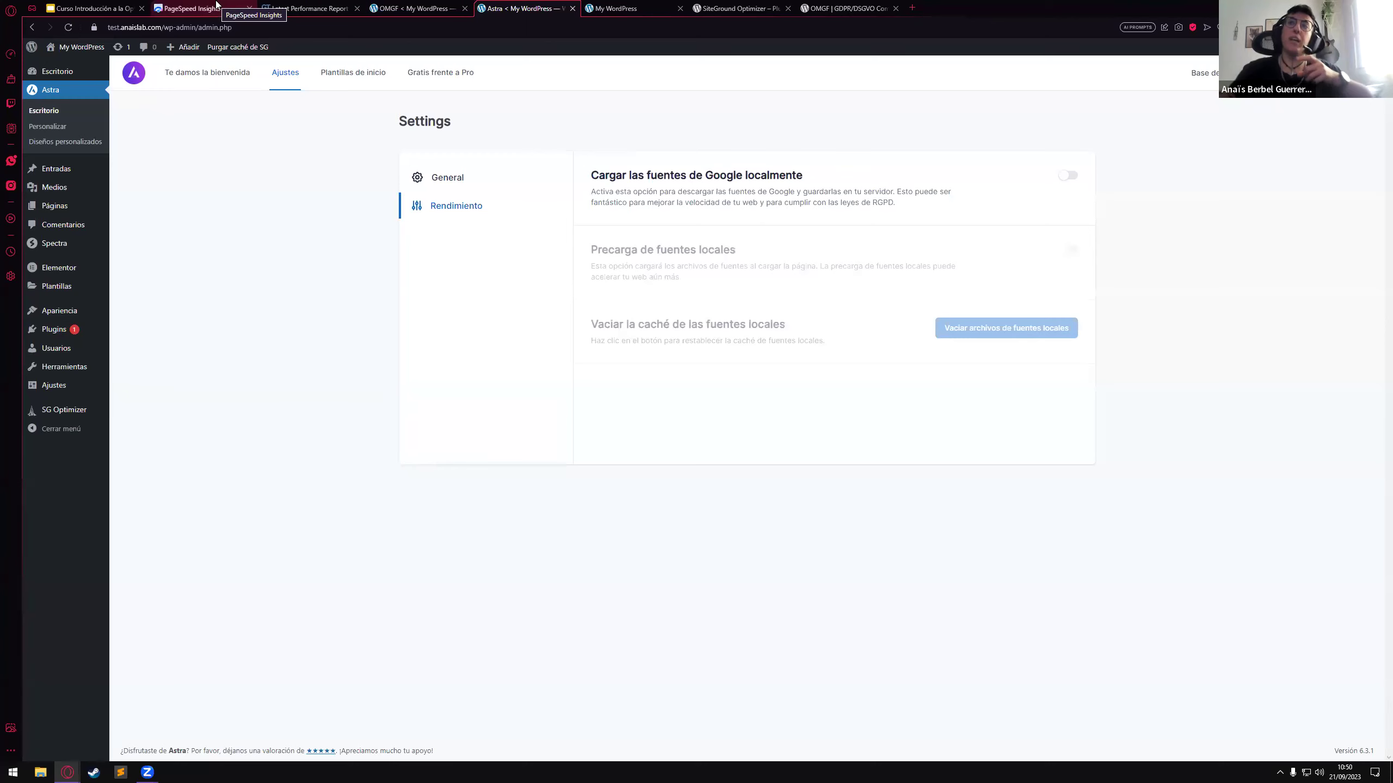
# Revisit the mobile PageSpeed Insights report and the OMGF settings, and close the Astra settings tab.
pyautogui.click(217, 8)
pyautogui.scroll(-4, 530, 548)
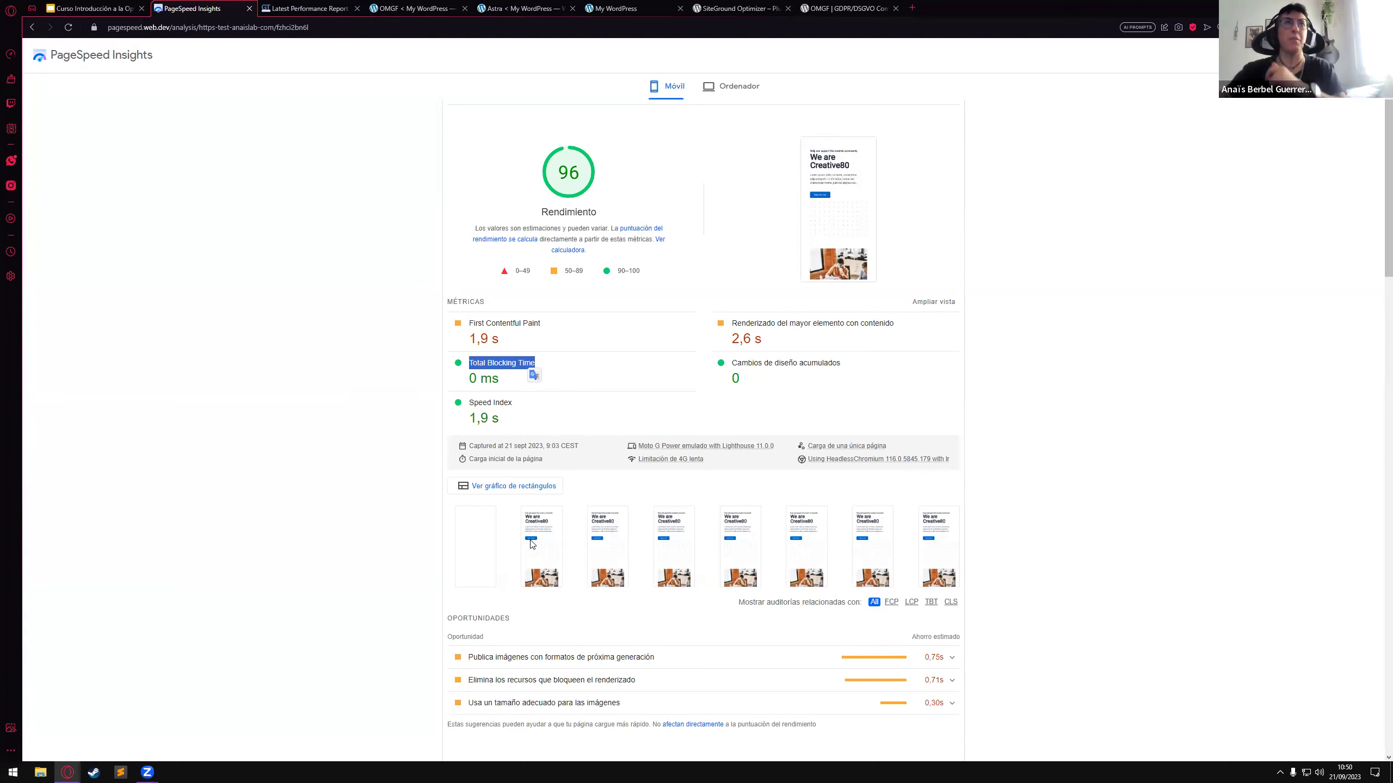
pyautogui.click(410, 7)
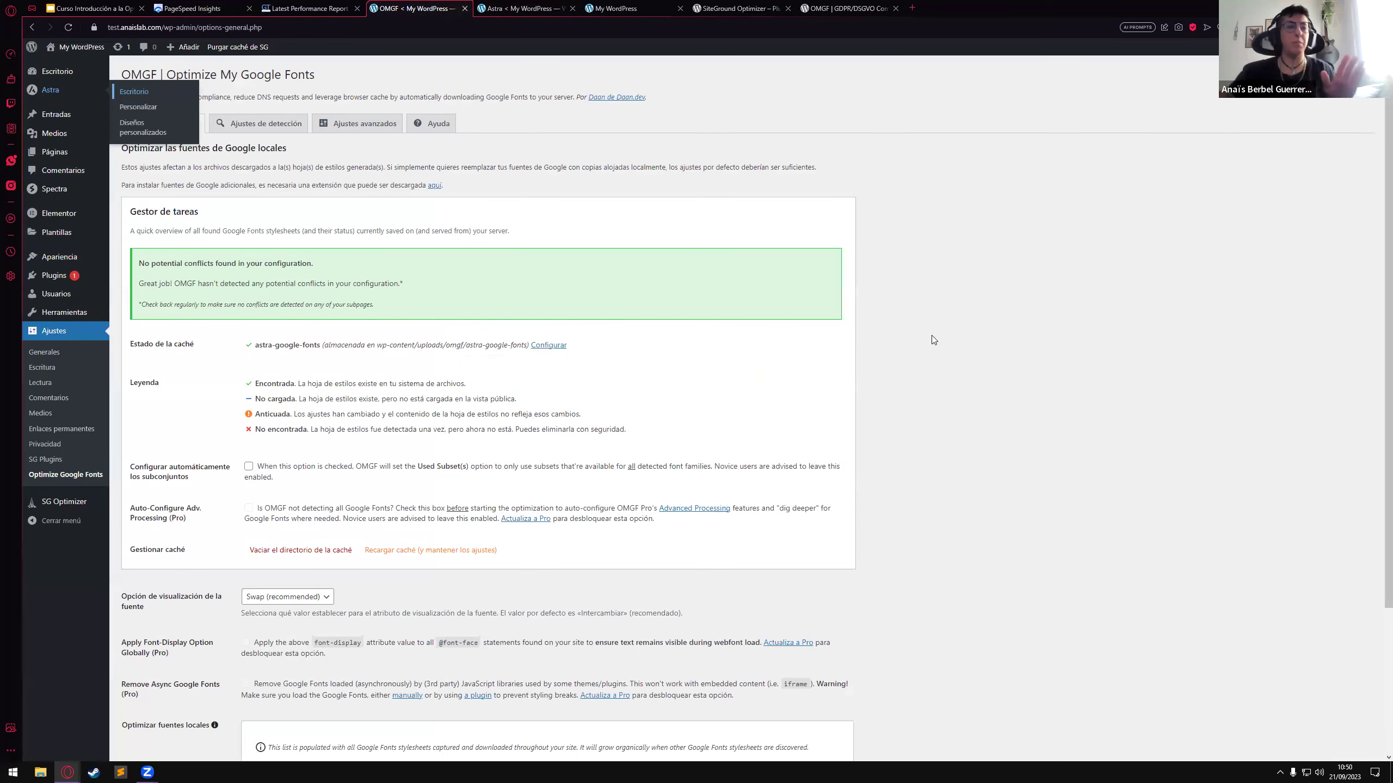
pyautogui.click(546, 8)
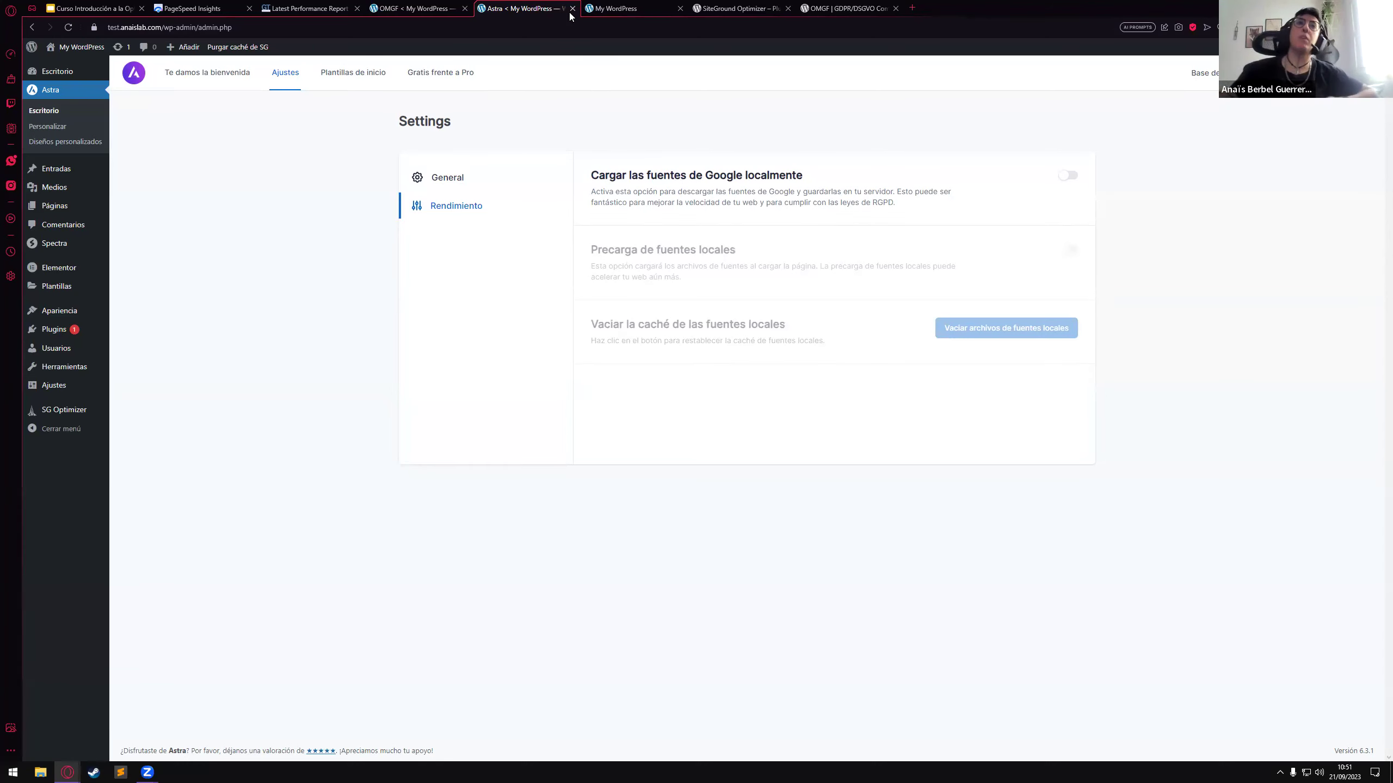
pyautogui.hotkey('ctrl', 'w')
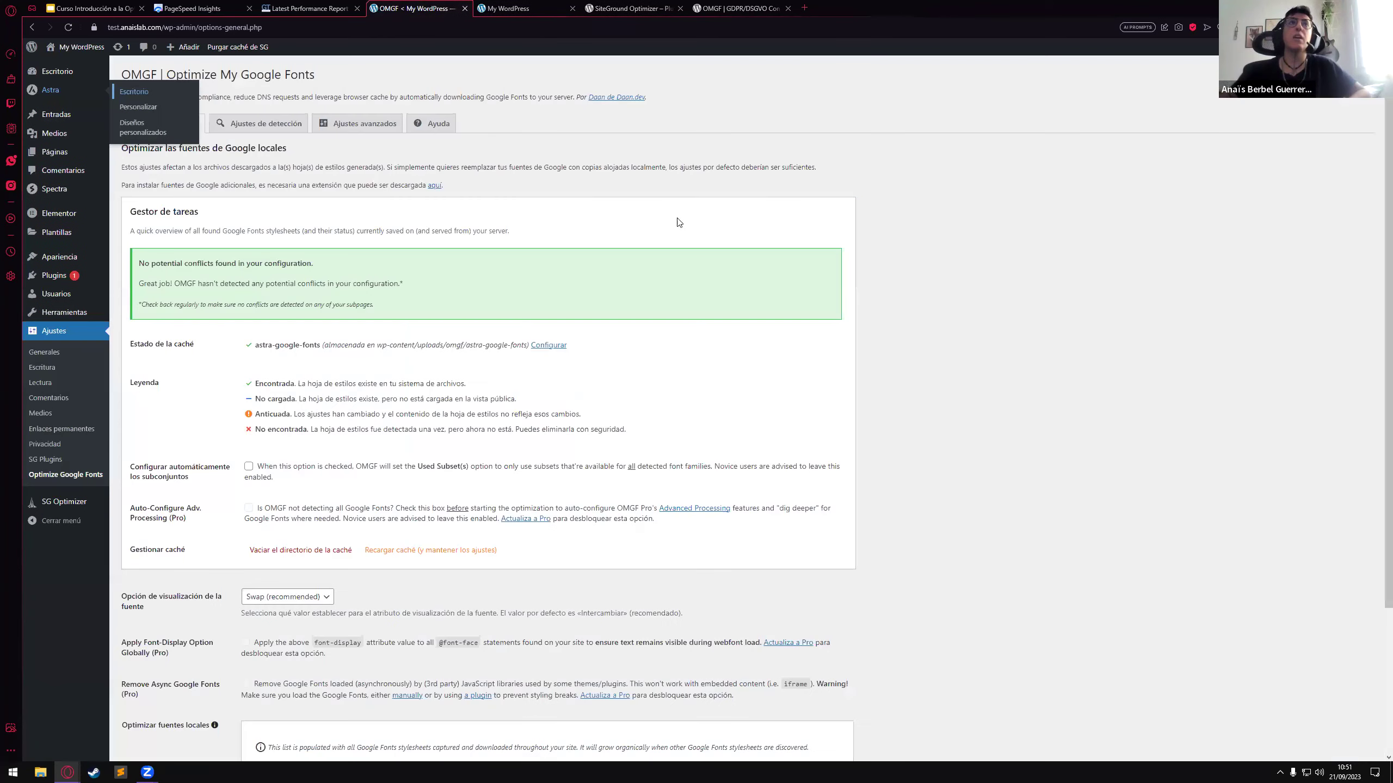
# Check OMGF's WordPress plugin page, return to the OMGF settings, and save and optimize the local fonts.
pyautogui.click(740, 8)
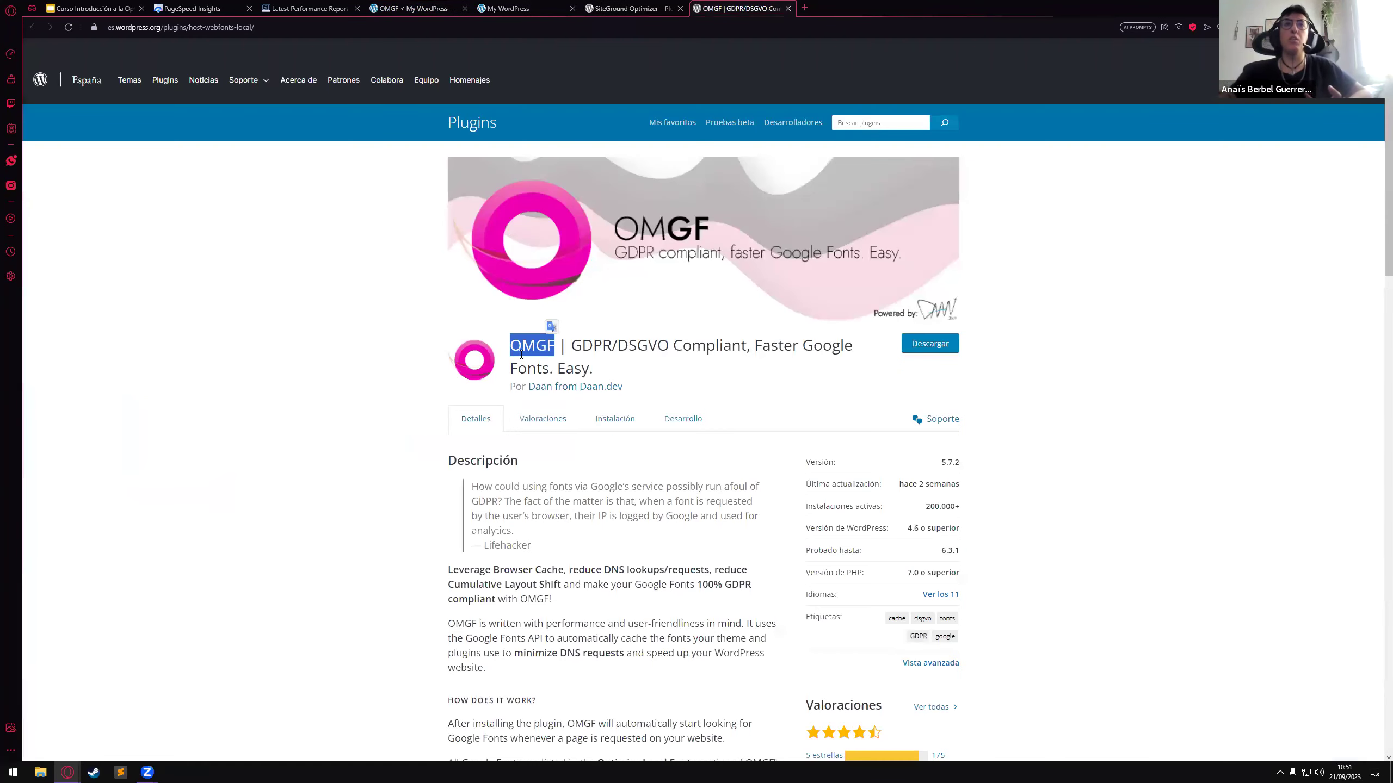
pyautogui.hotkey('ctrl', 'Tab')
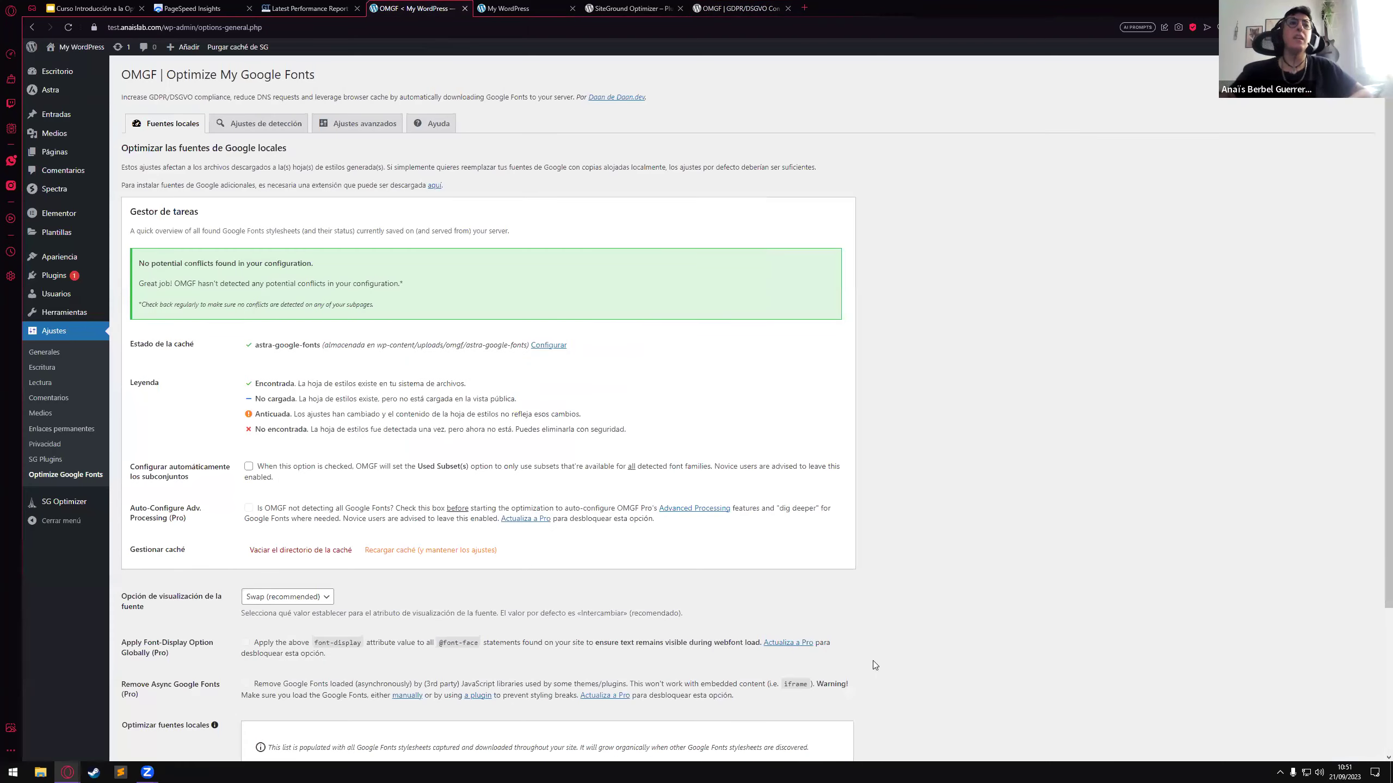
pyautogui.scroll(-3, 845, 438)
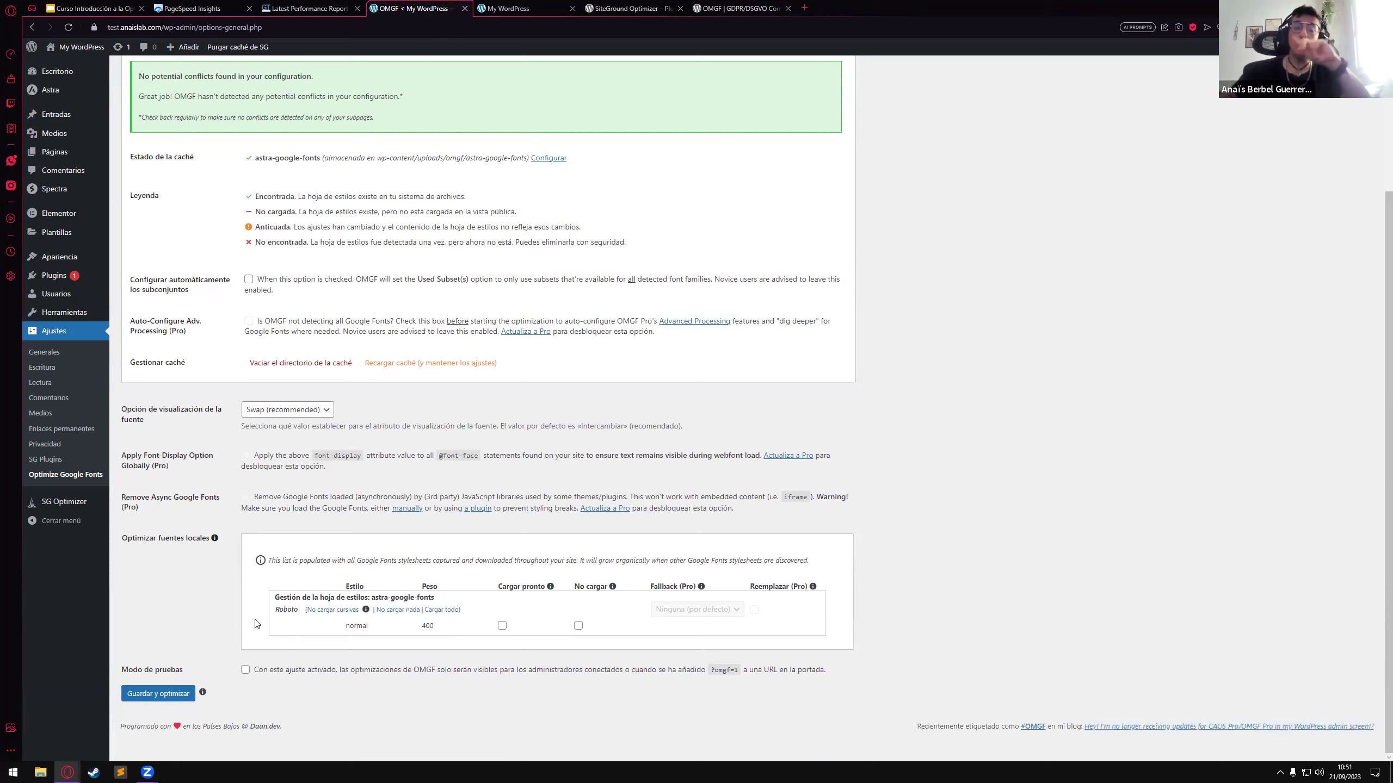
pyautogui.click(160, 695)
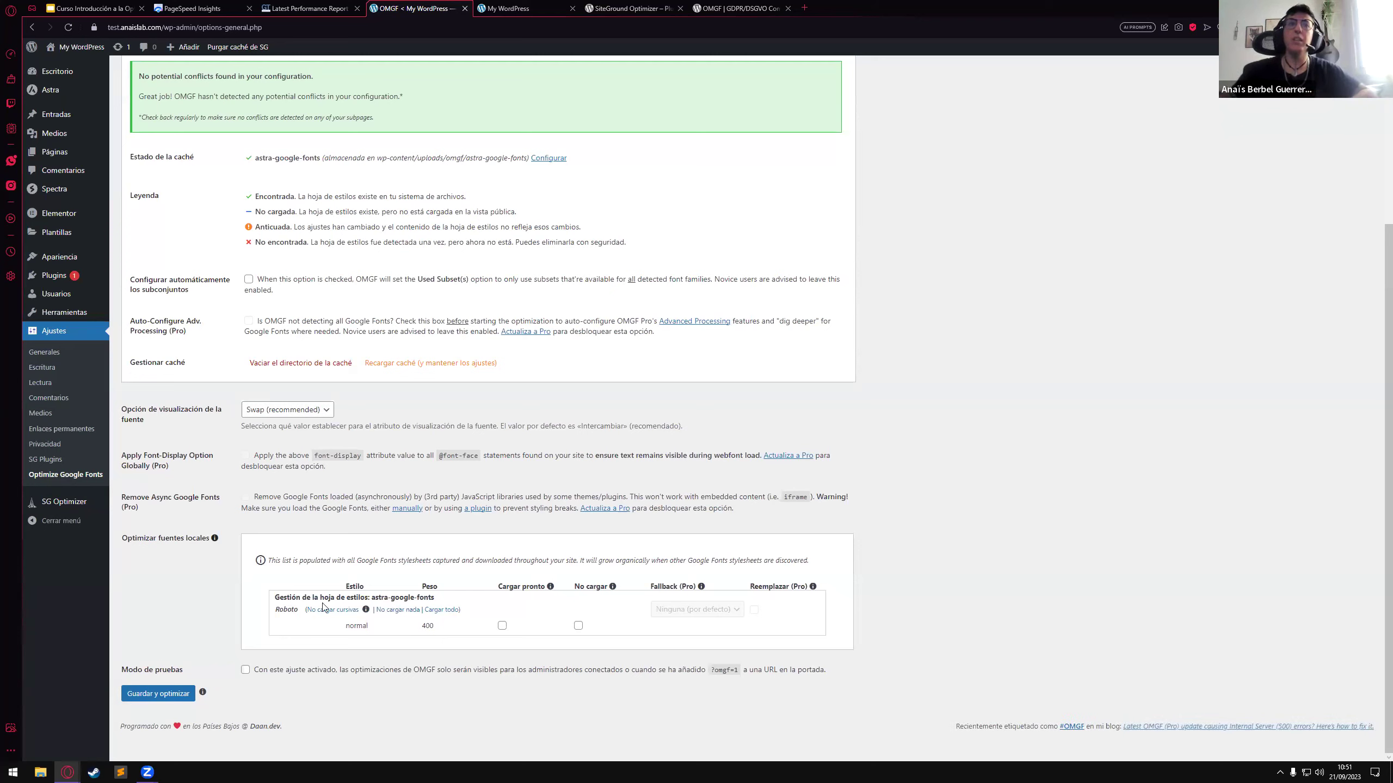
# Try marking the Roboto normal 400 font as No cargar in the astra-google-fonts stylesheet, and clear the mark again.
pyautogui.click(399, 610)
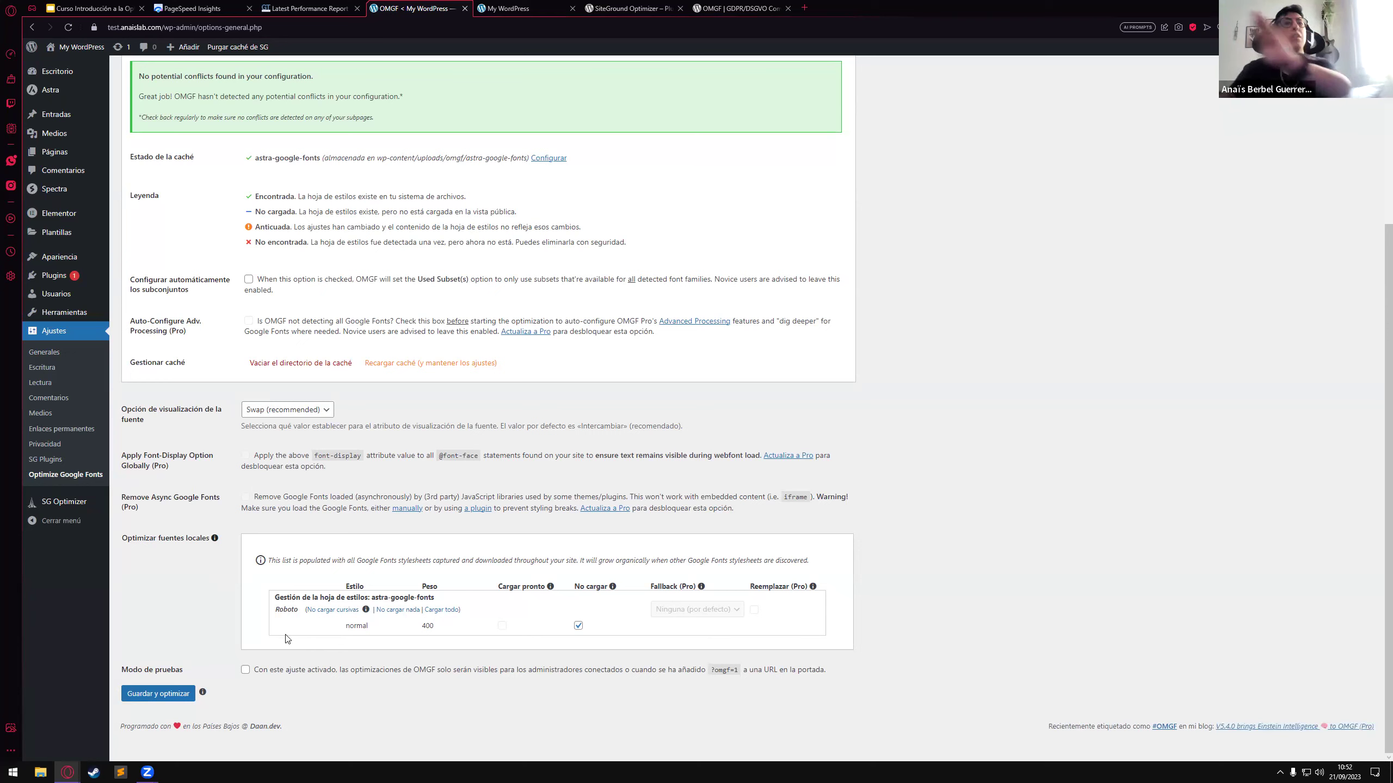
pyautogui.click(577, 629)
pyautogui.click(577, 629)
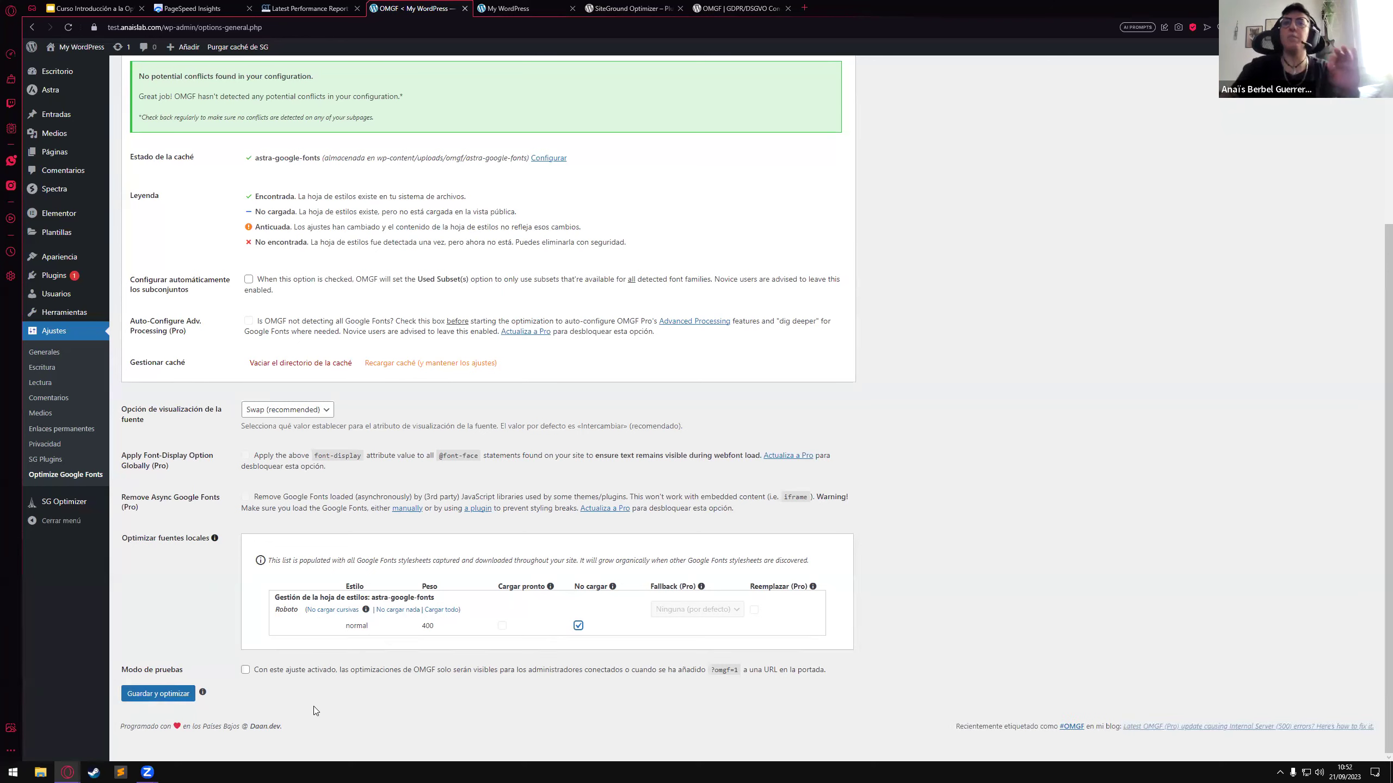
pyautogui.click(578, 626)
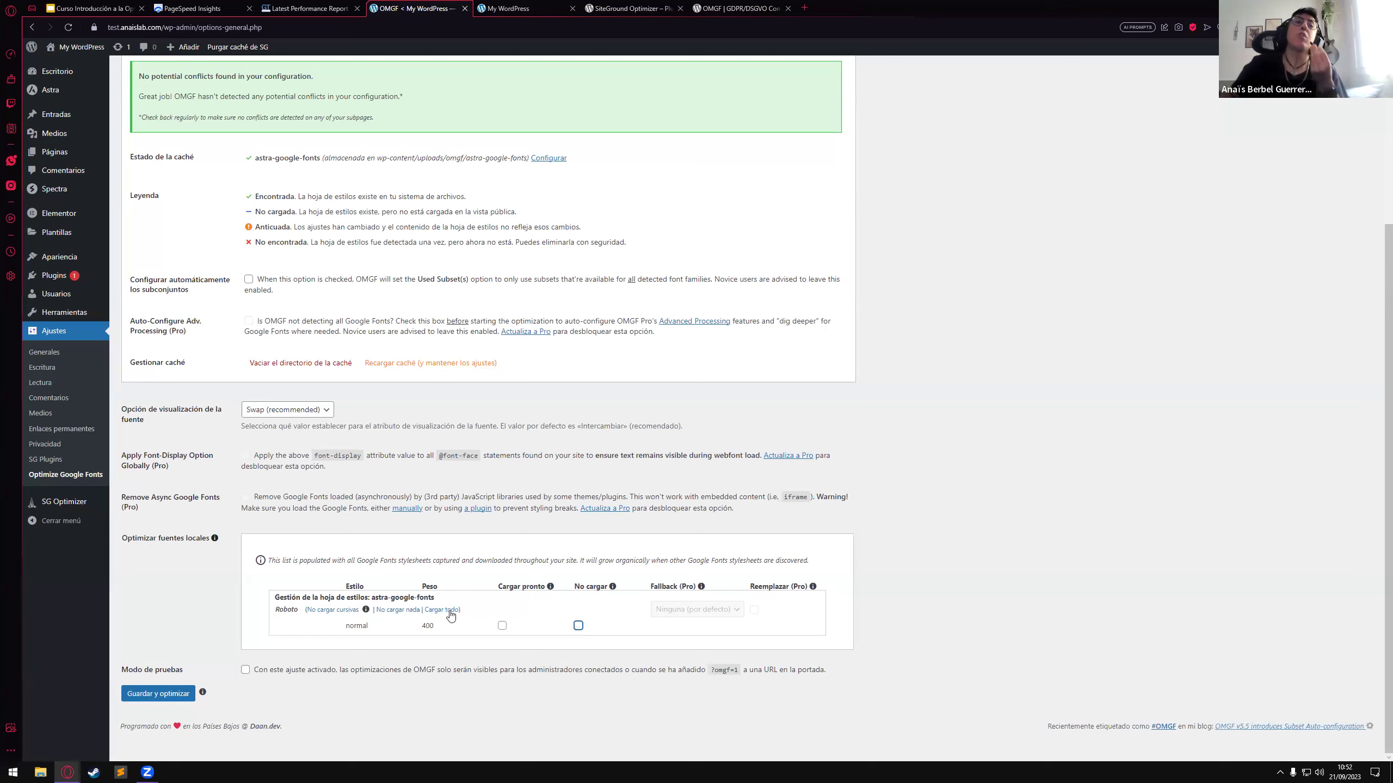
# Save and optimize with Cargar pronto enabled for the Roboto normal 400 font, and purge the SiteGround cache.
pyautogui.moveTo(276, 608); pyautogui.dragTo(299, 610)
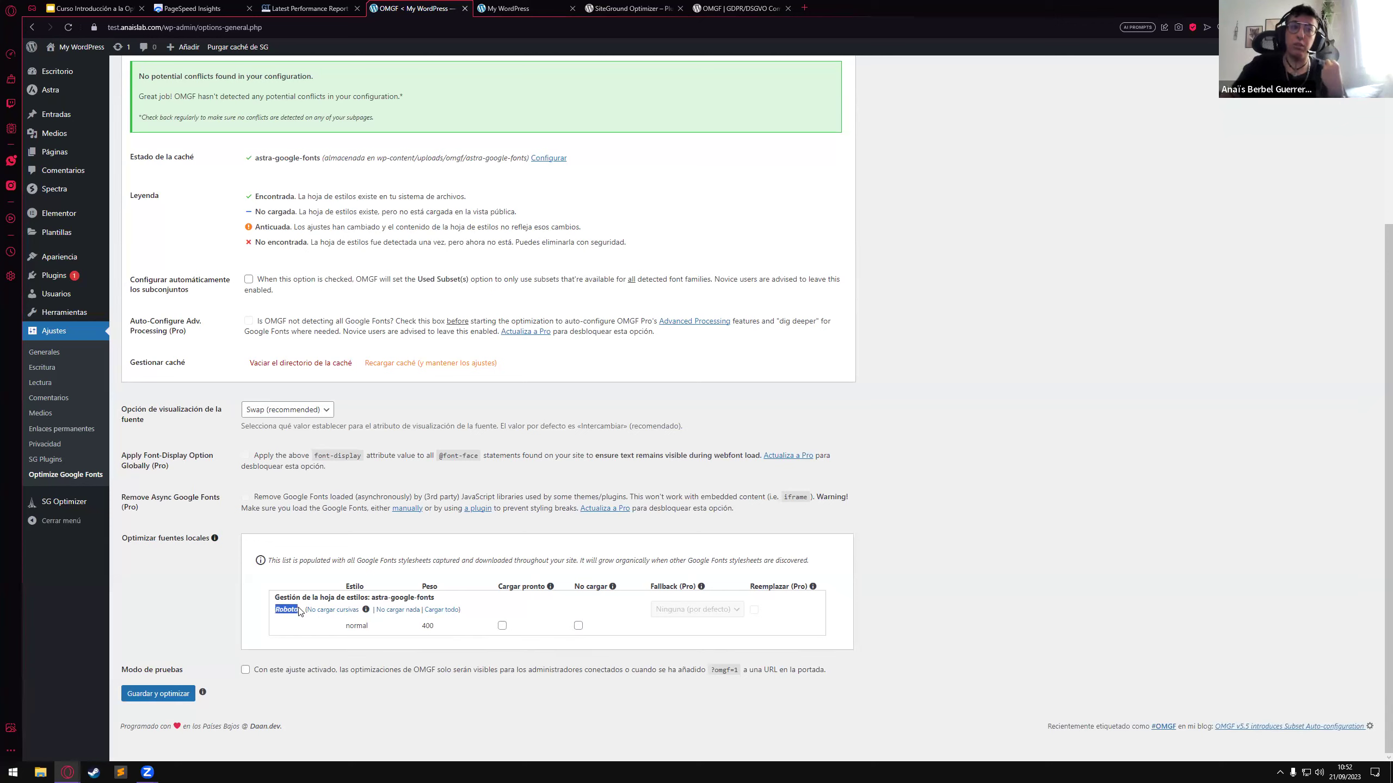
pyautogui.click(502, 627)
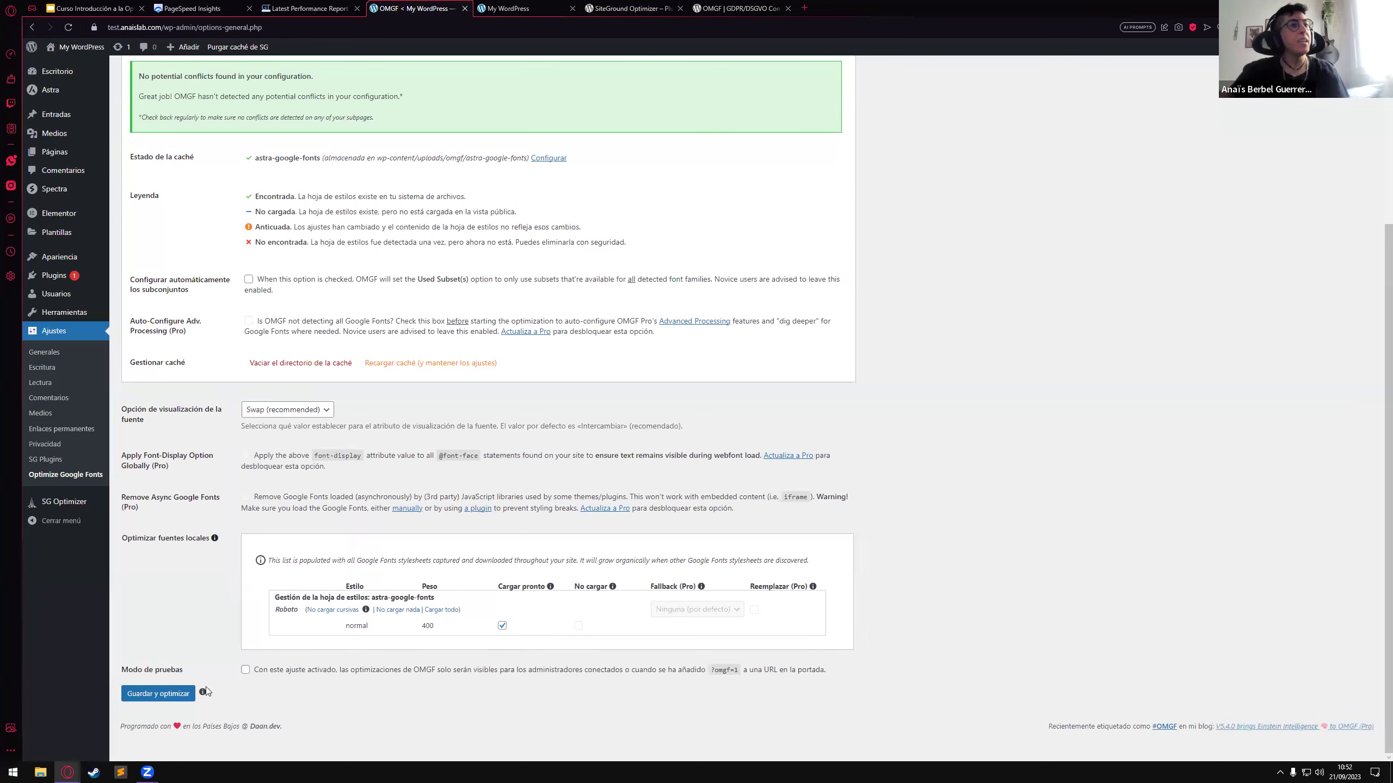
pyautogui.click(159, 694)
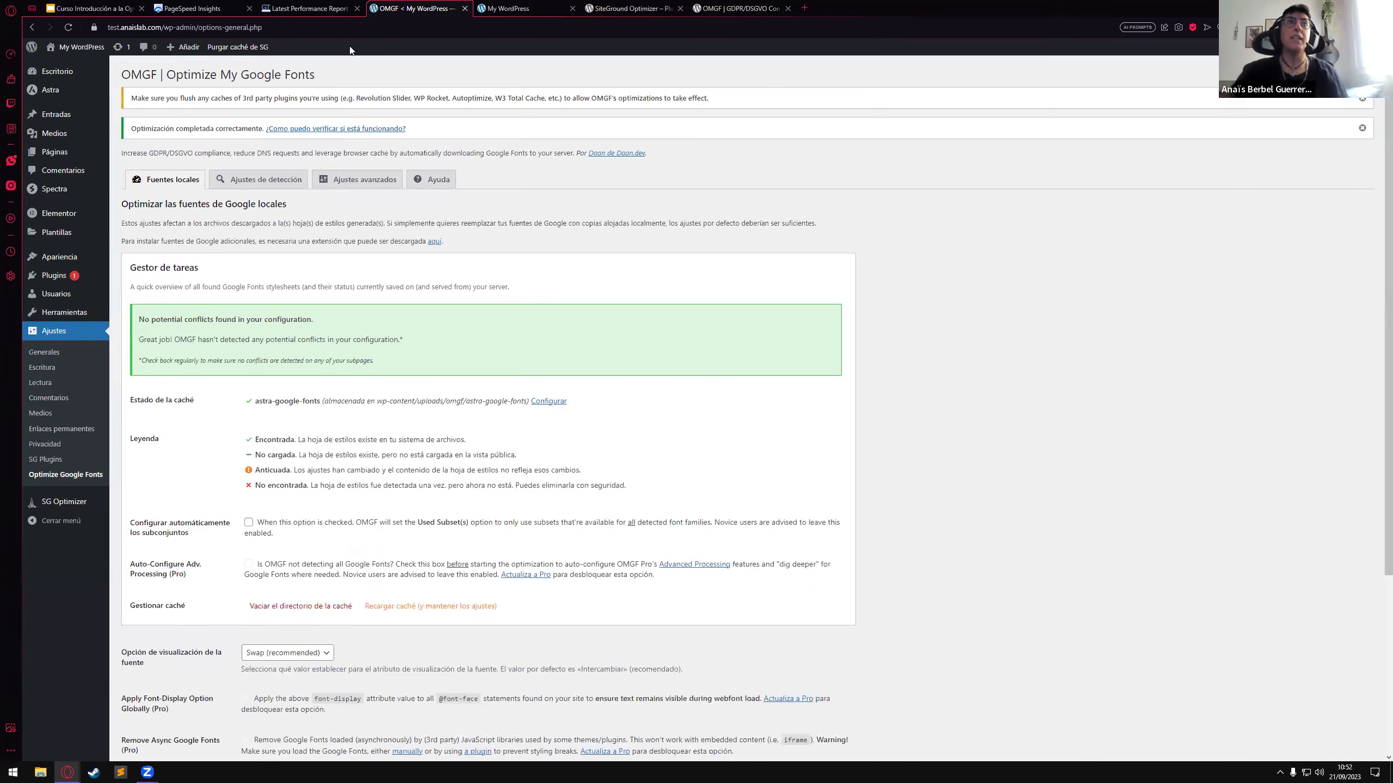
pyautogui.click(240, 47)
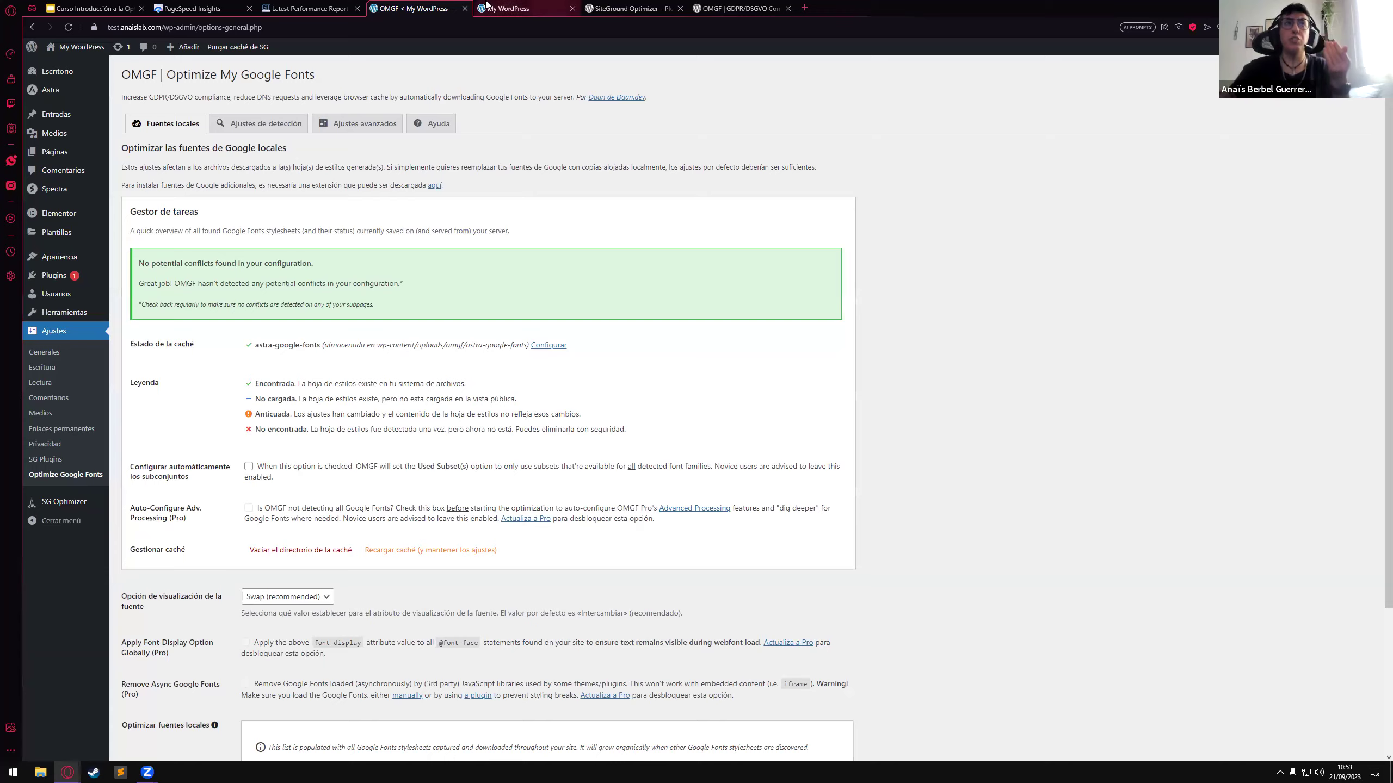
# Review all requests, instead of only CSS, in the waterfall chart of the GTmetrix report.
pyautogui.click(307, 8)
pyautogui.scroll(-2, 347, 384)
pyautogui.click(479, 276)
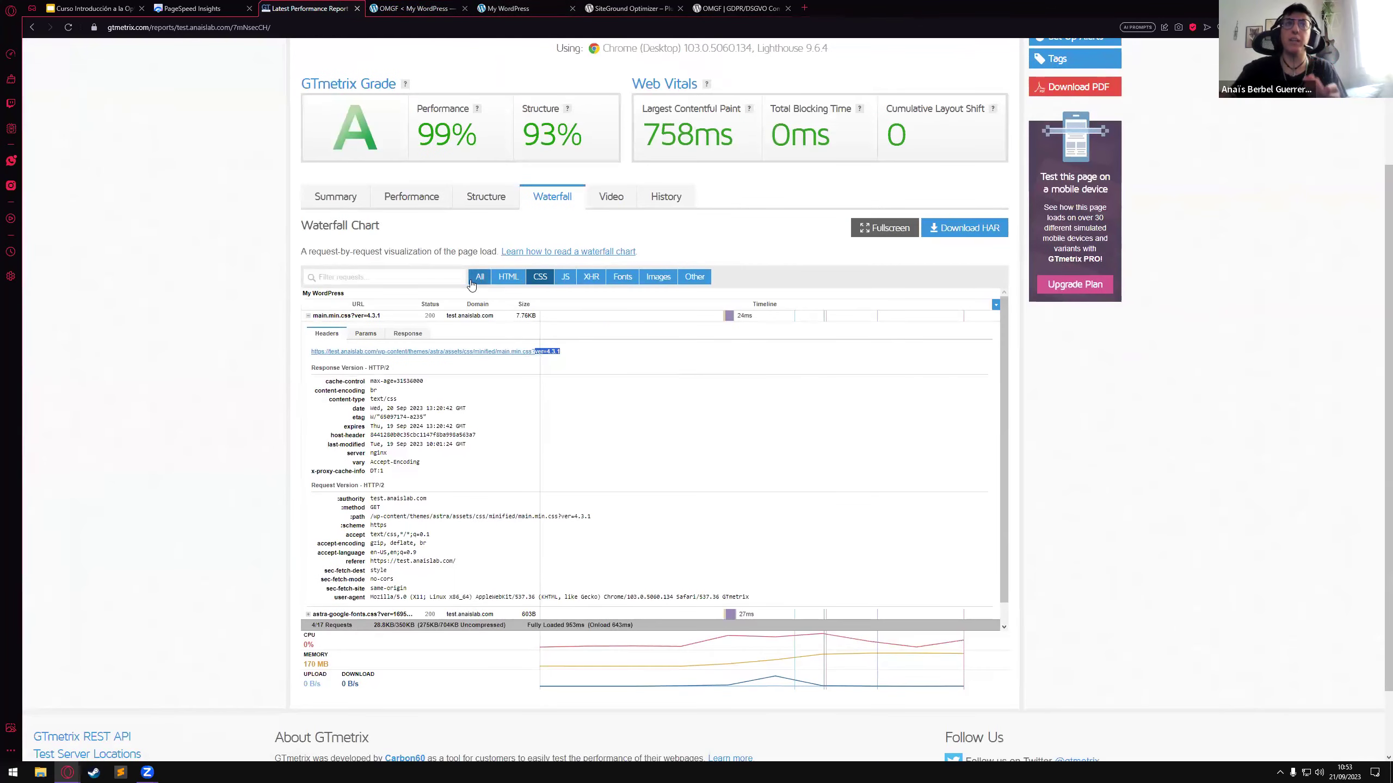
pyautogui.click(352, 326)
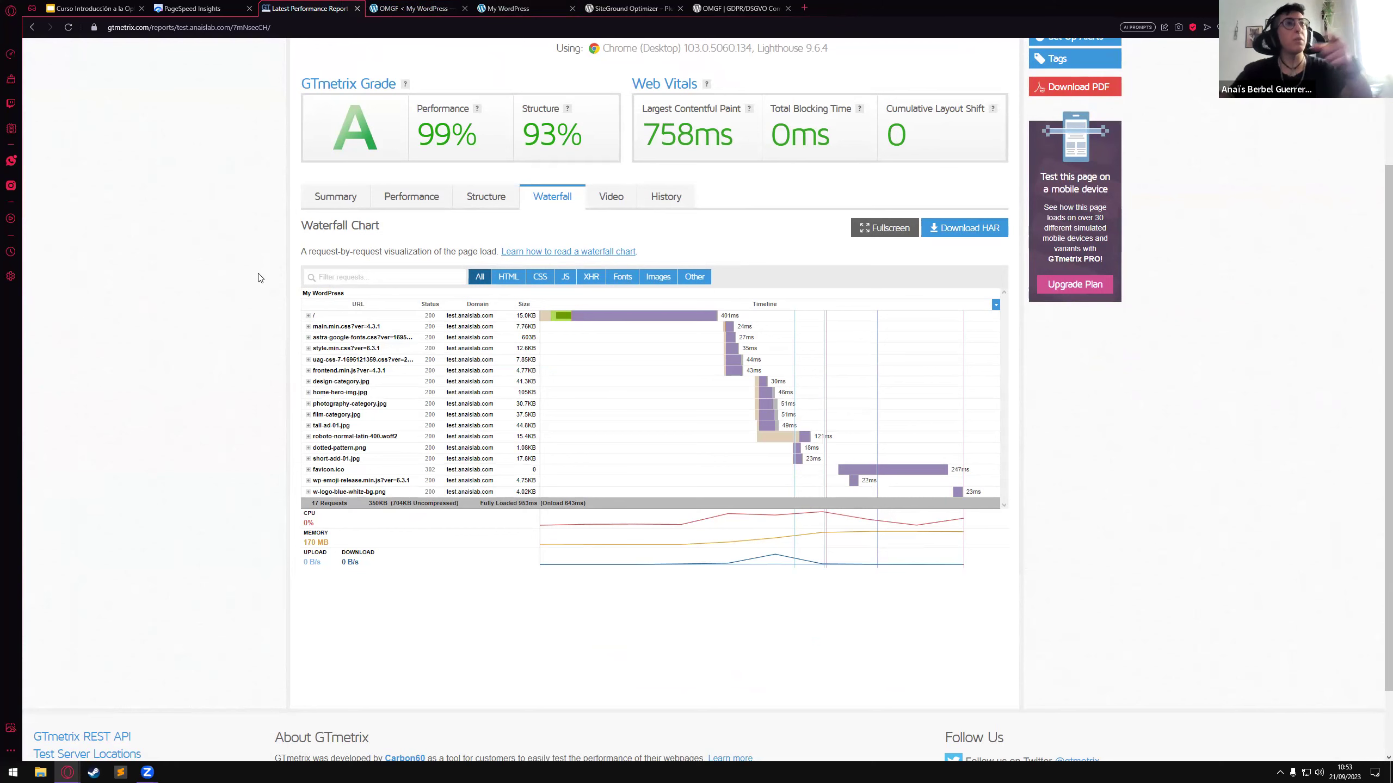
pyautogui.scroll(1, 261, 278)
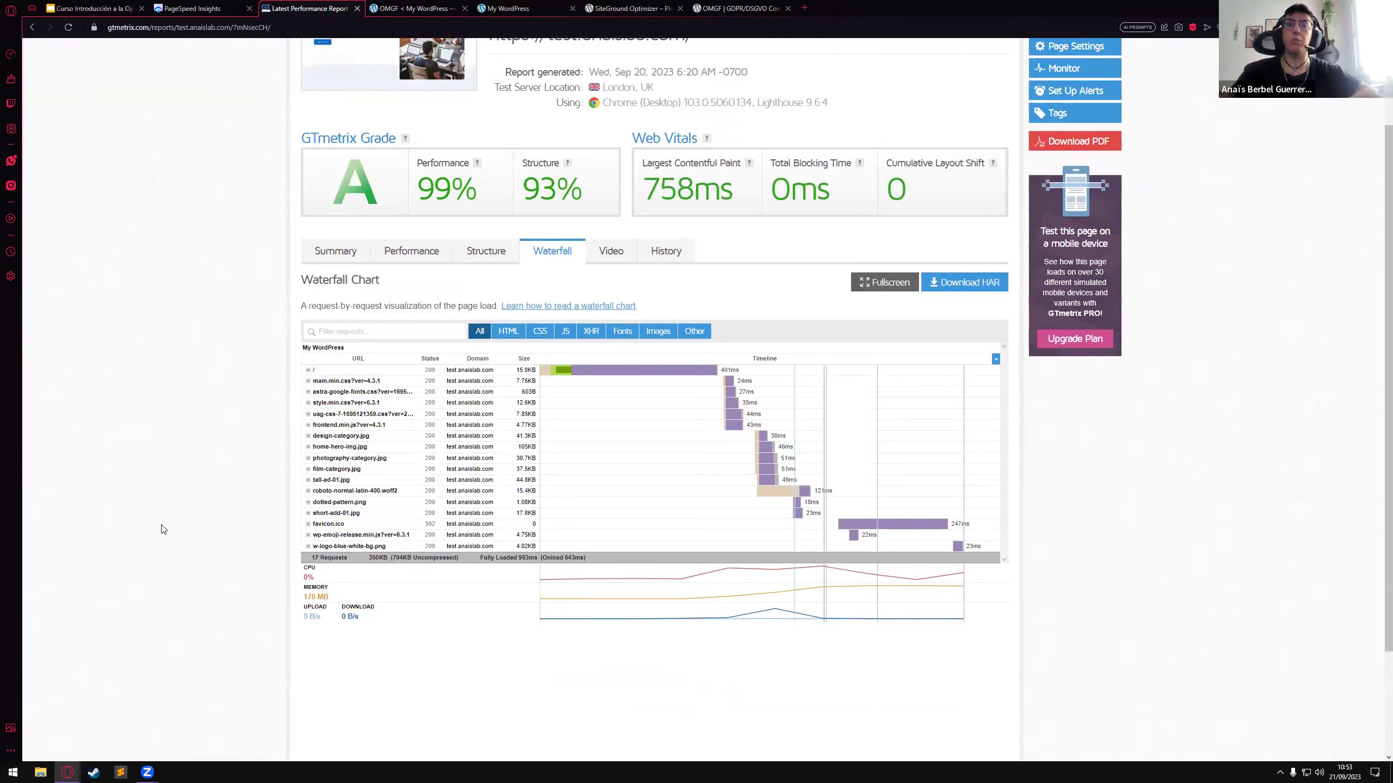